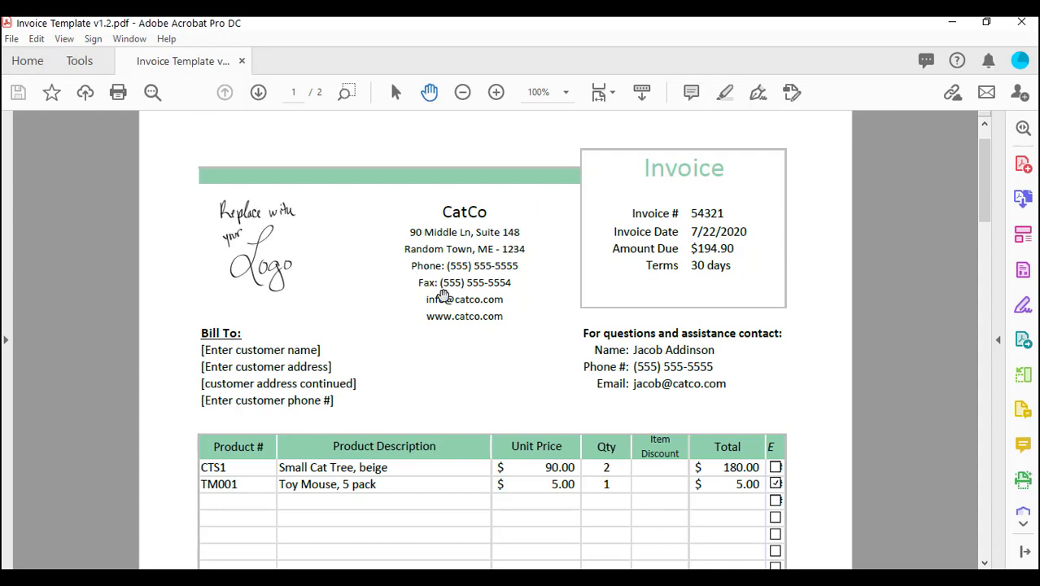
Look through the rest of the sample invoice template PDF
scroll(539, 250, "down", 10)
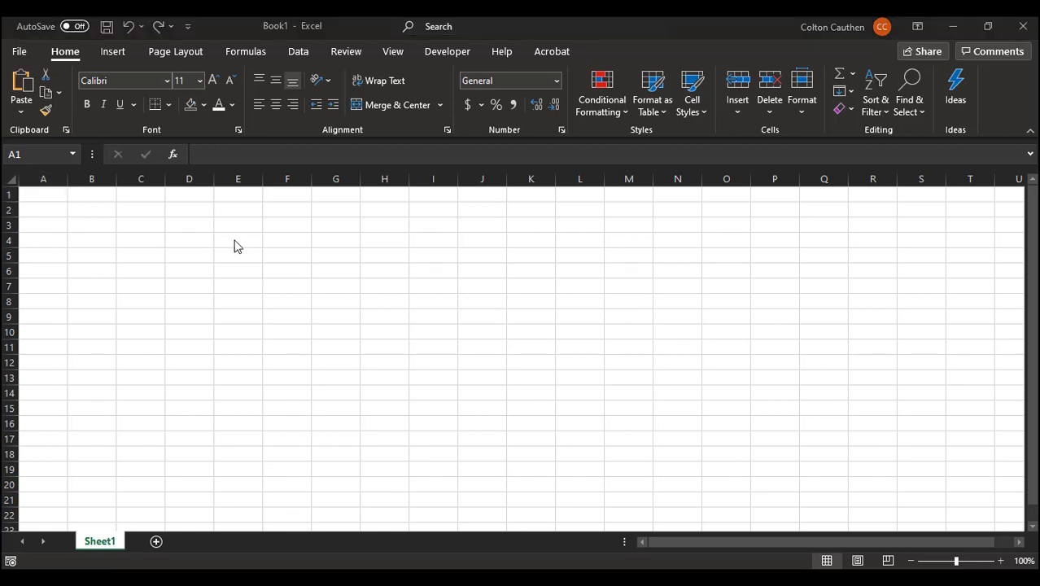
Switch to the blank Excel workbook and enter the company name CatCo in cell B3
left_click(81, 228)
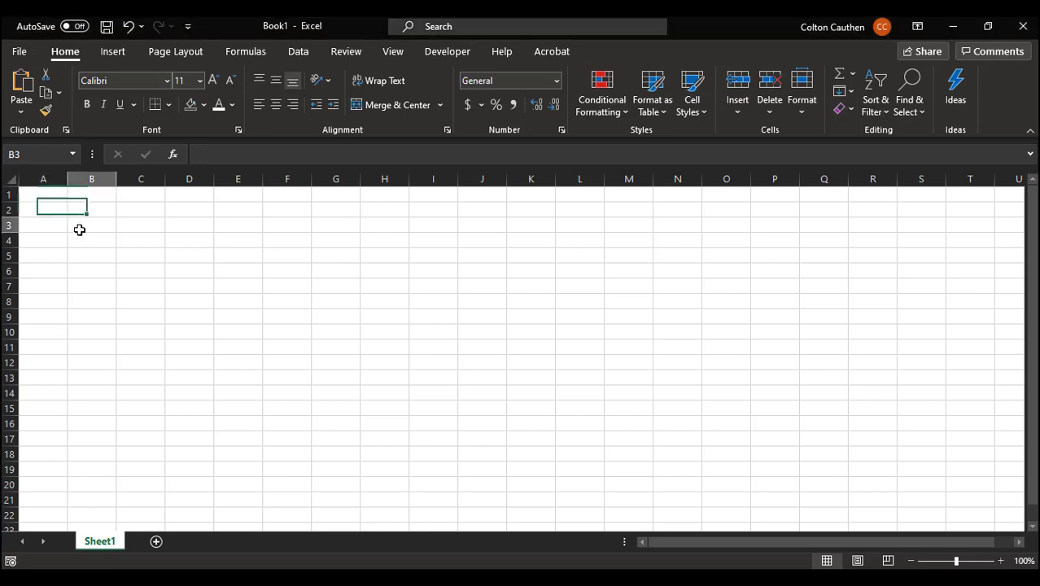
type("Cat")
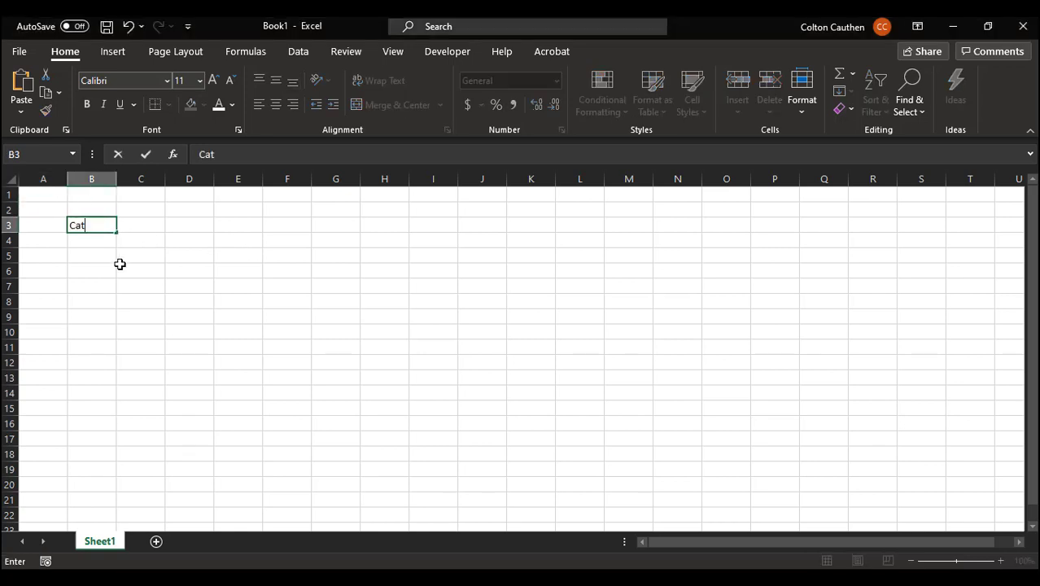
type("Co")
key("Return")
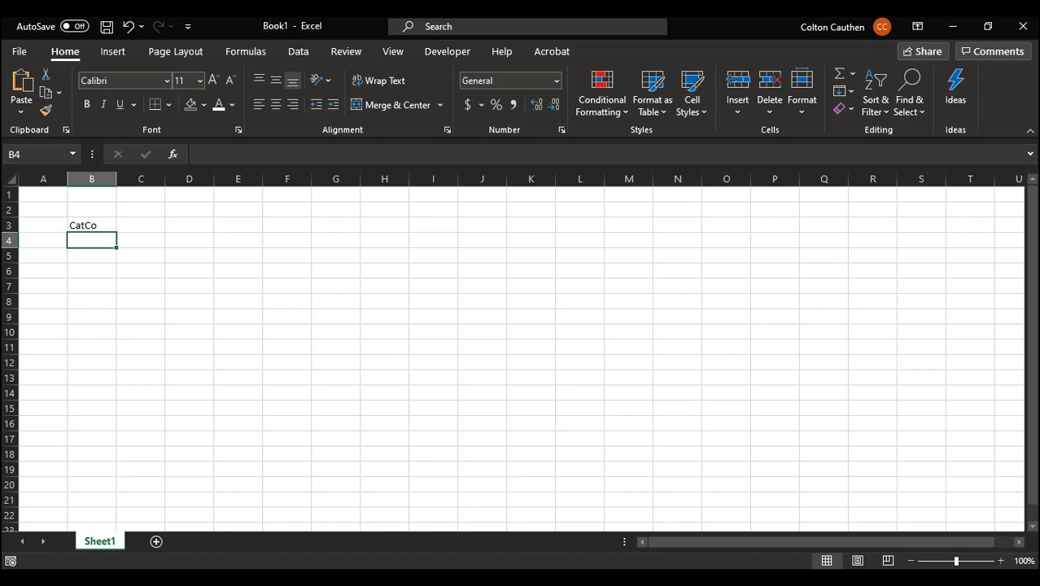
Paste the company's address, phone, fax, e-mail and website lines below the company name, starting at B4
left_click(83, 248)
key("ctrl+c")
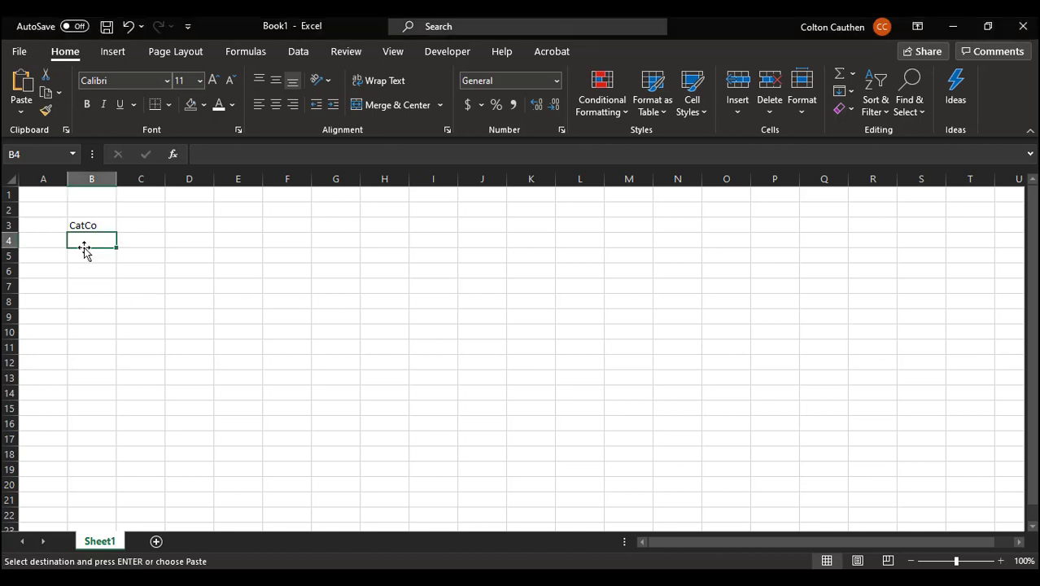
key("ctrl+alt+v")
key("Return")
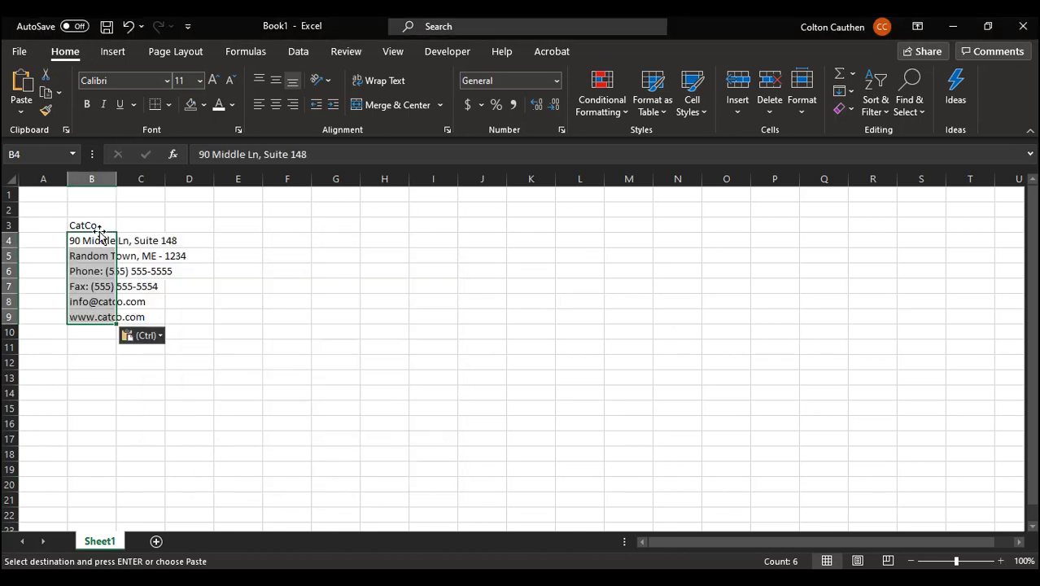
Check the company name and contact lines cell by cell from B3 down to B9
left_click(95, 228)
key("Down")
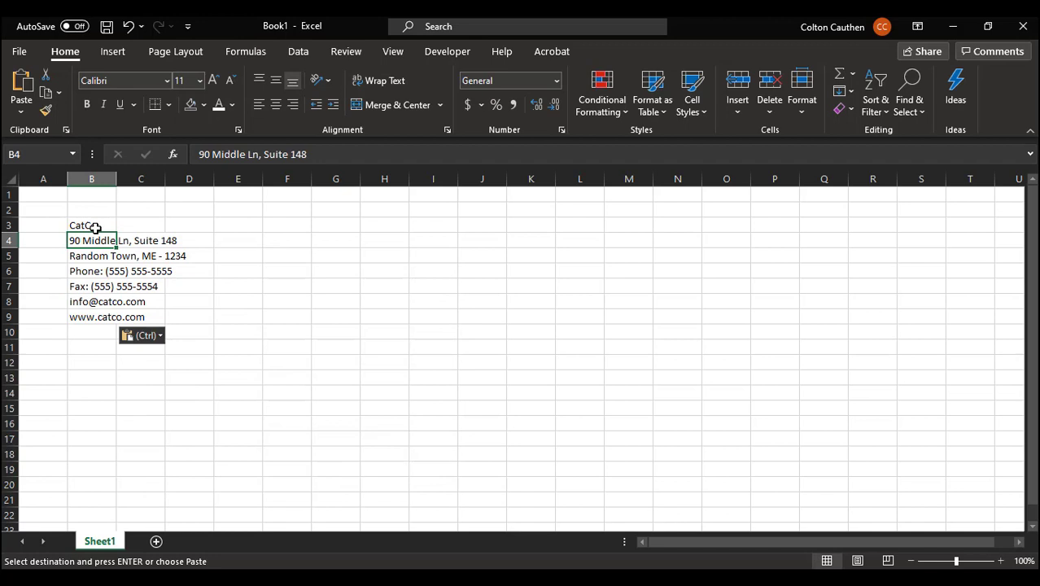
key("Down")
key("Down")
key("Down")
key("Down")
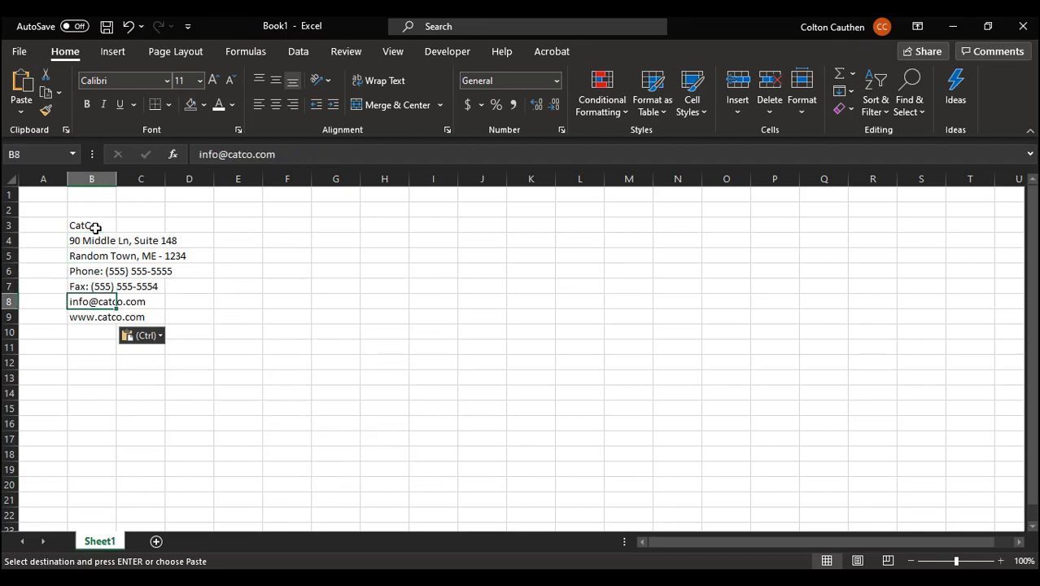
key("Down")
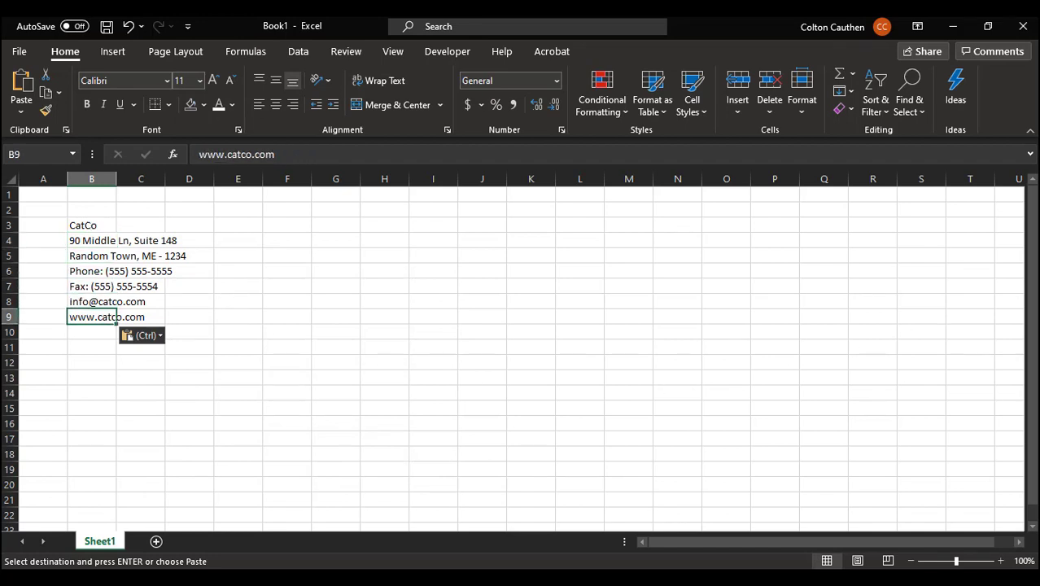
Enter Bill To: in B11 and paste the customer name, address and phone placeholder lines beneath it, starting at B12
left_click(92, 347)
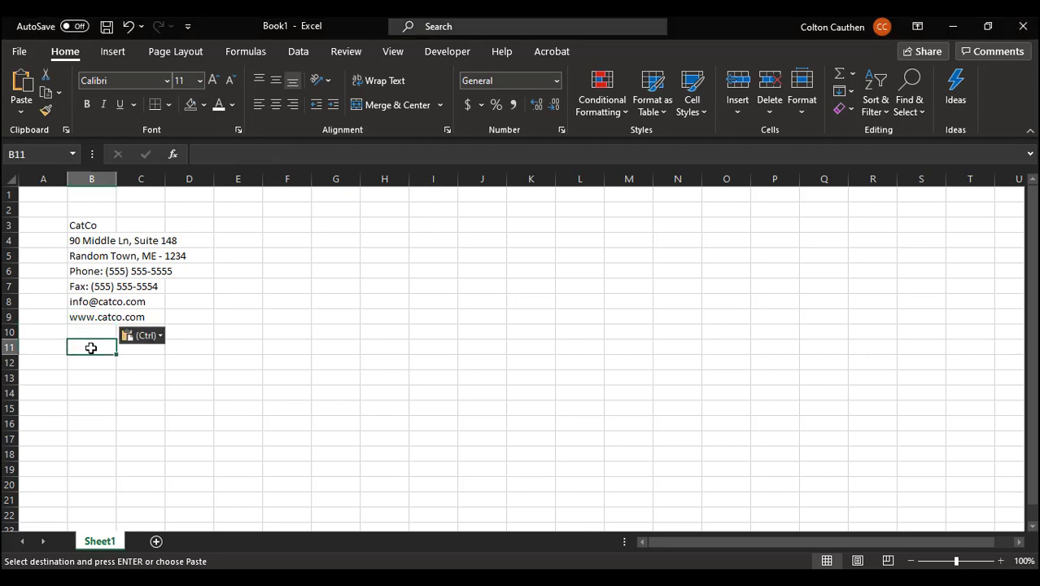
type("Bill To:")
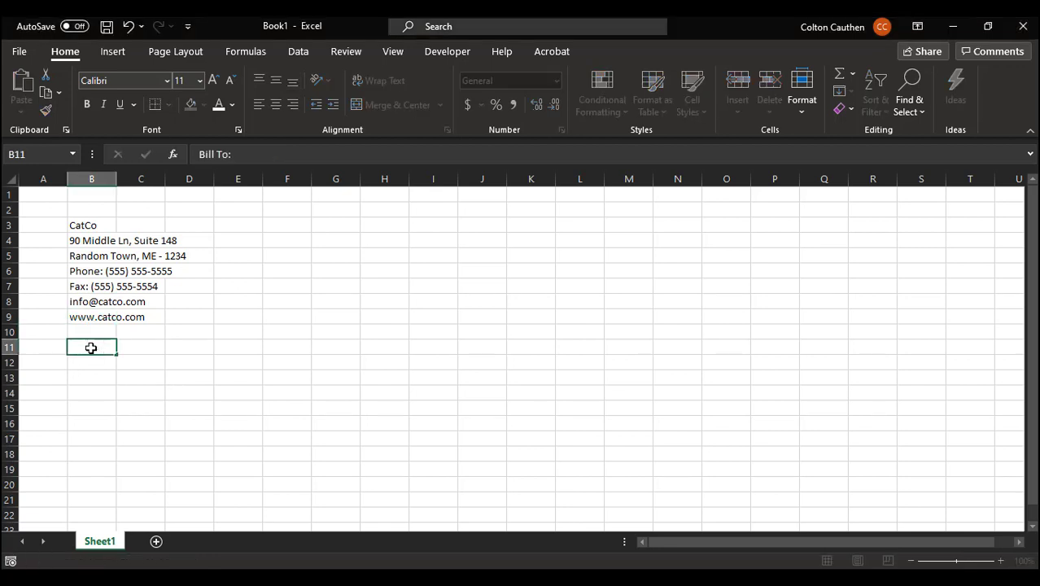
key("Return")
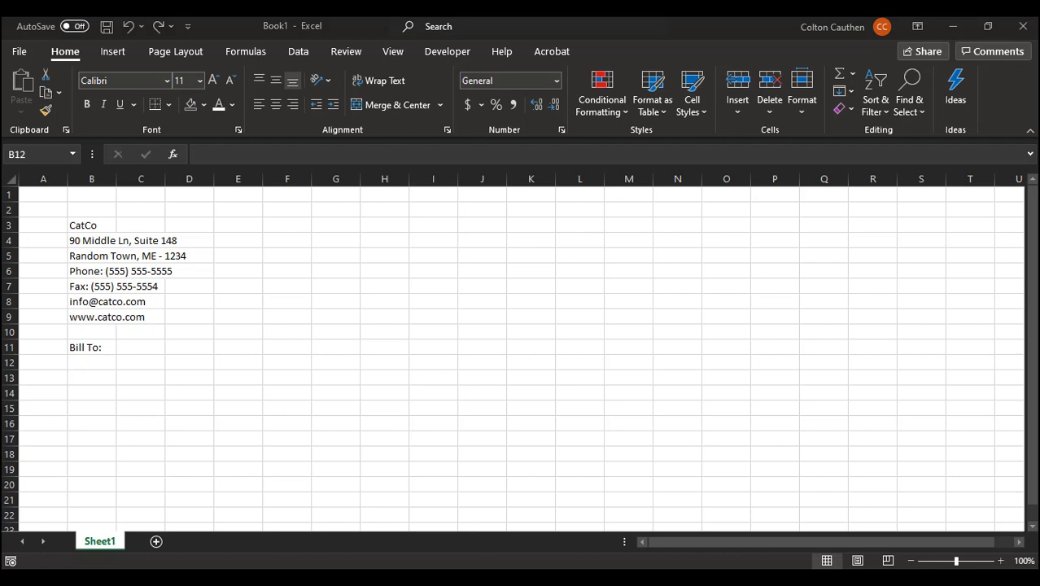
left_click(85, 363)
key("ctrl+v")
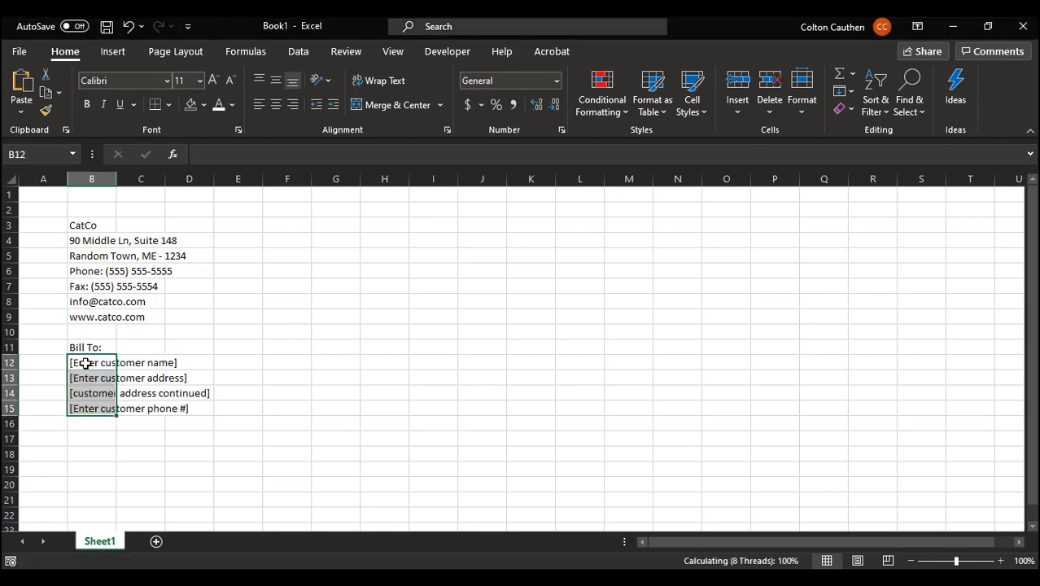
left_click(159, 427)
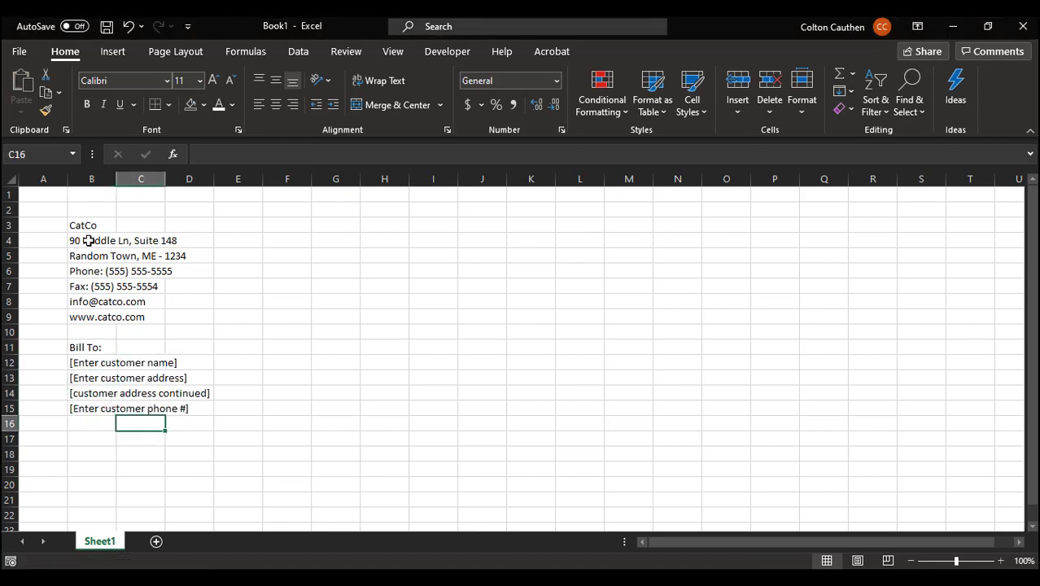
left_click_drag(86, 220, 93, 311)
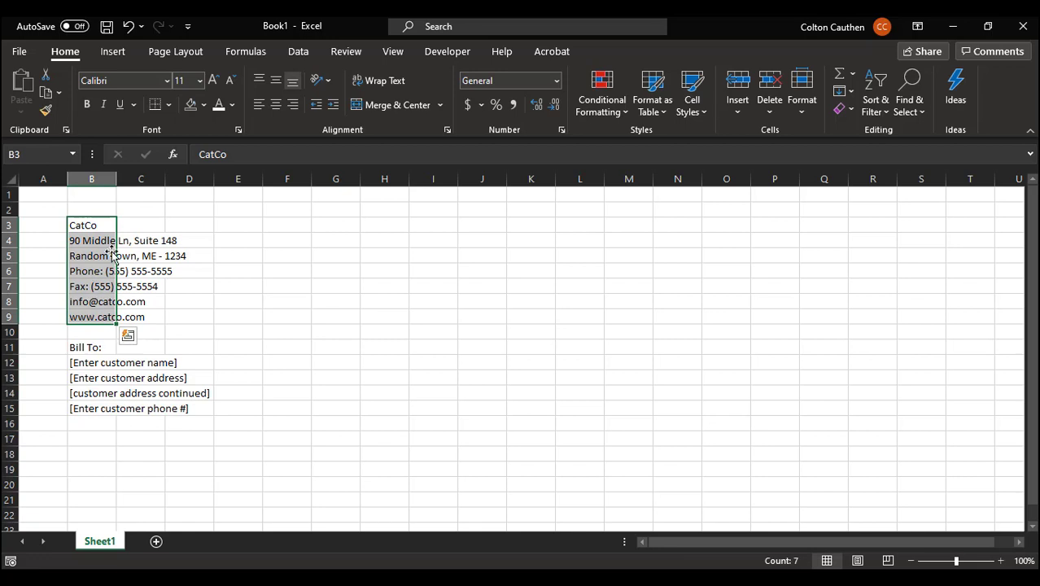
left_click(95, 363)
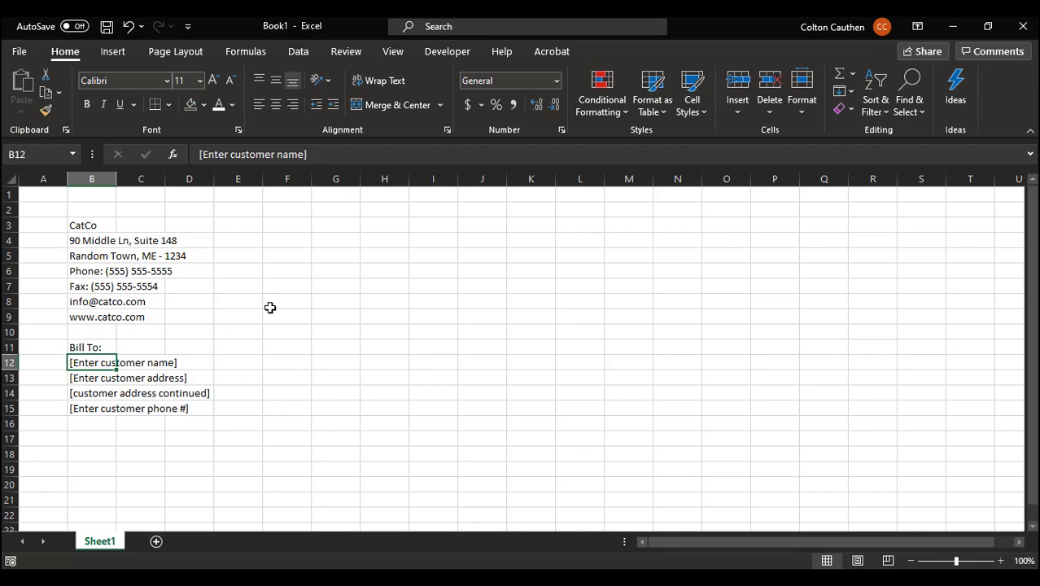
Enter the heading Invoice in H3 and the label Invoice # in H4
left_click(364, 270)
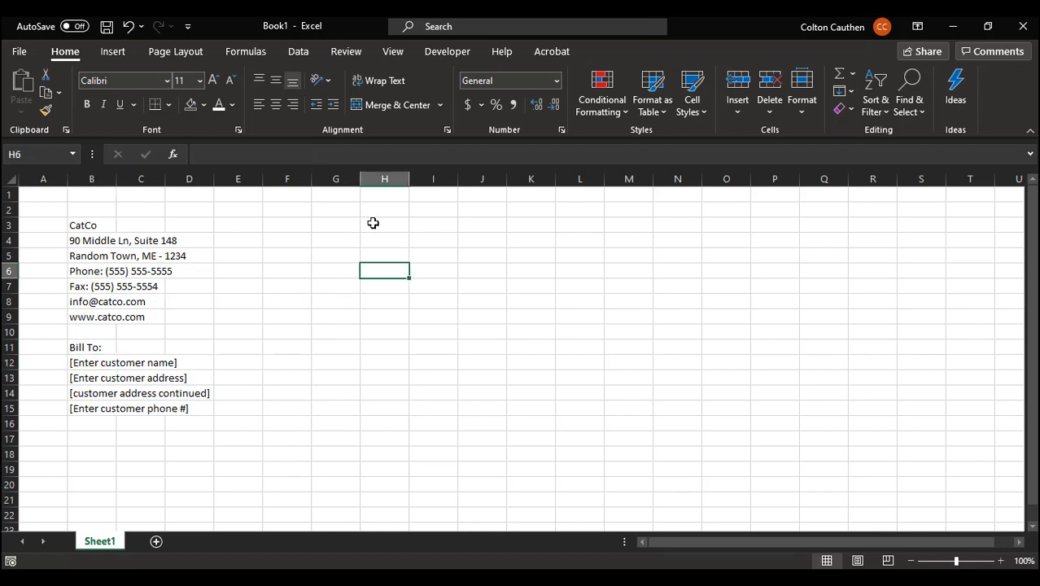
left_click(371, 223)
type("Invoice")
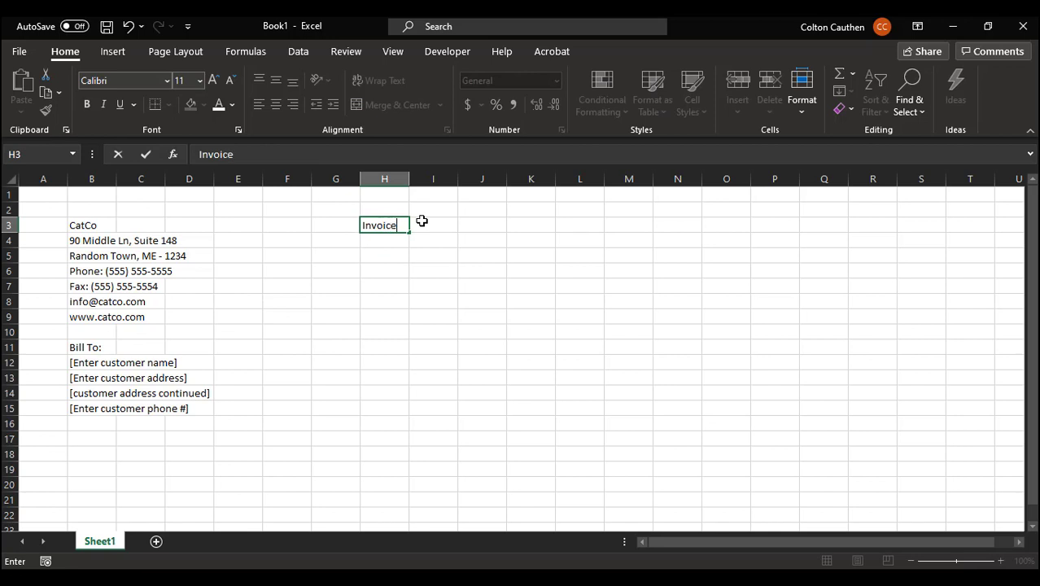
key("Return")
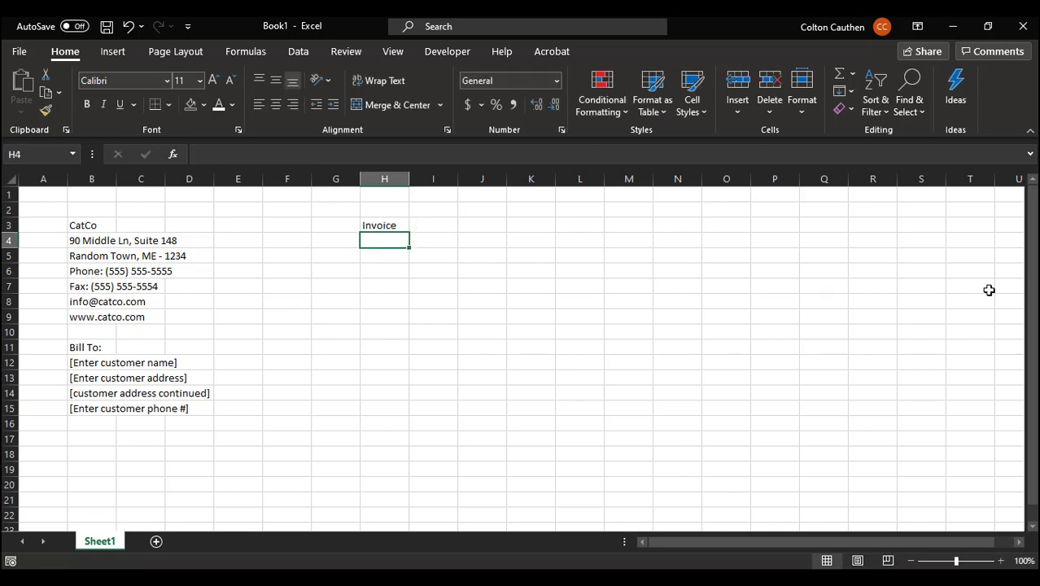
type("I")
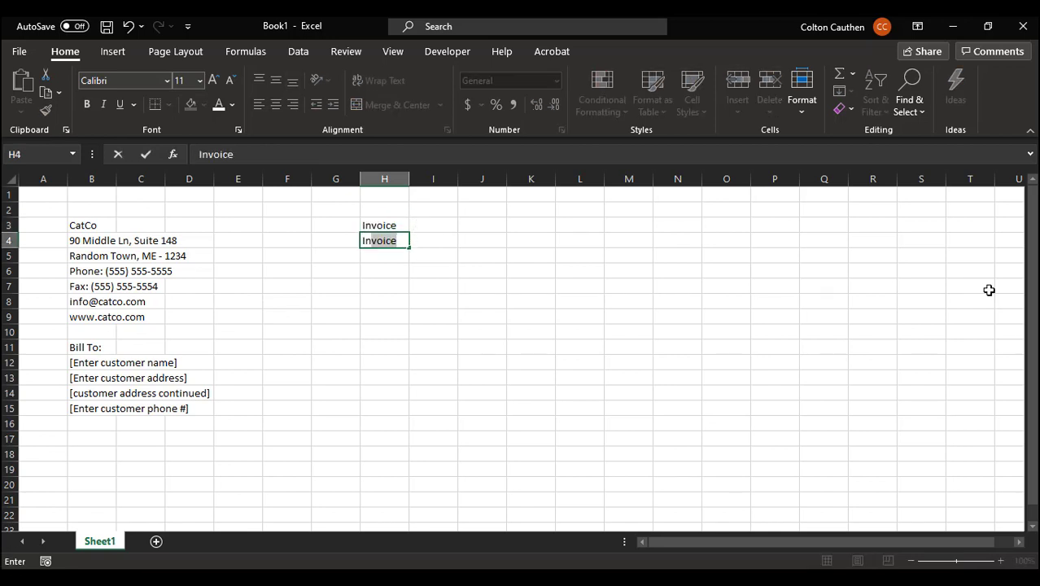
type("nvoice #")
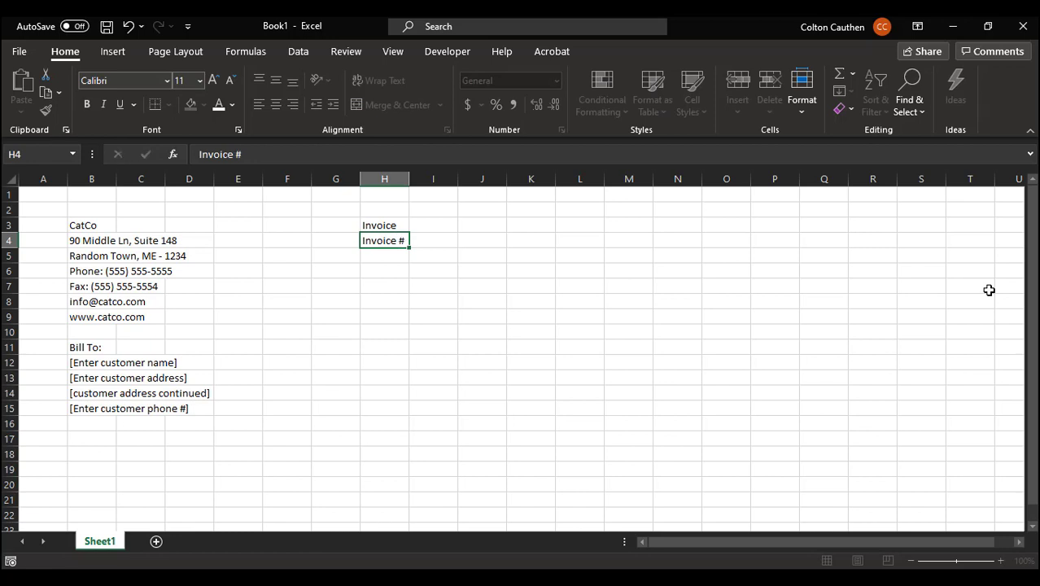
key("Return")
Enter the labels Invoice Date, Amount Due and Terms in cells H5 to H7
type("Invoice")
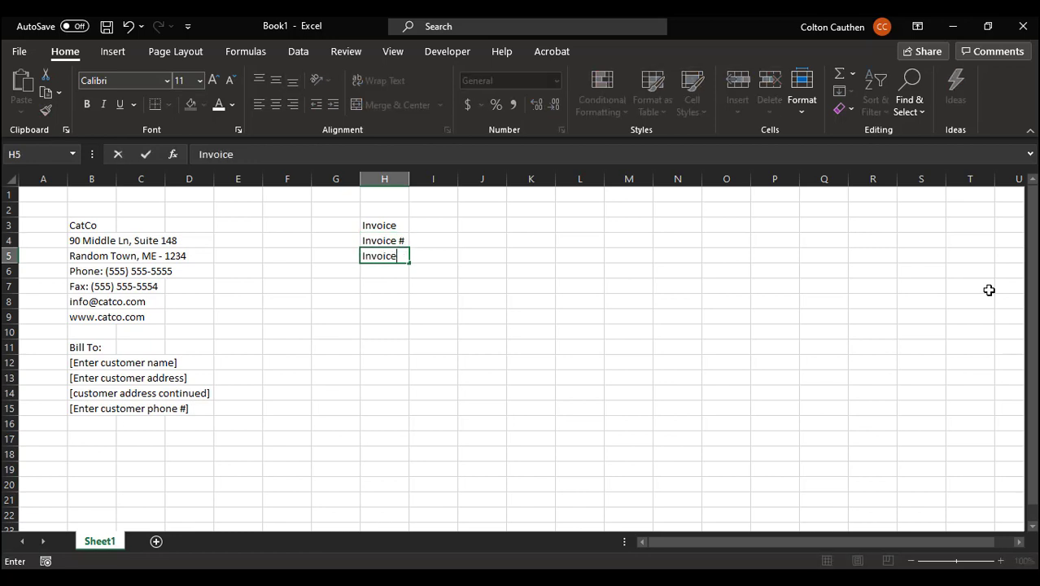
type(" Date")
key("Return")
type("AM")
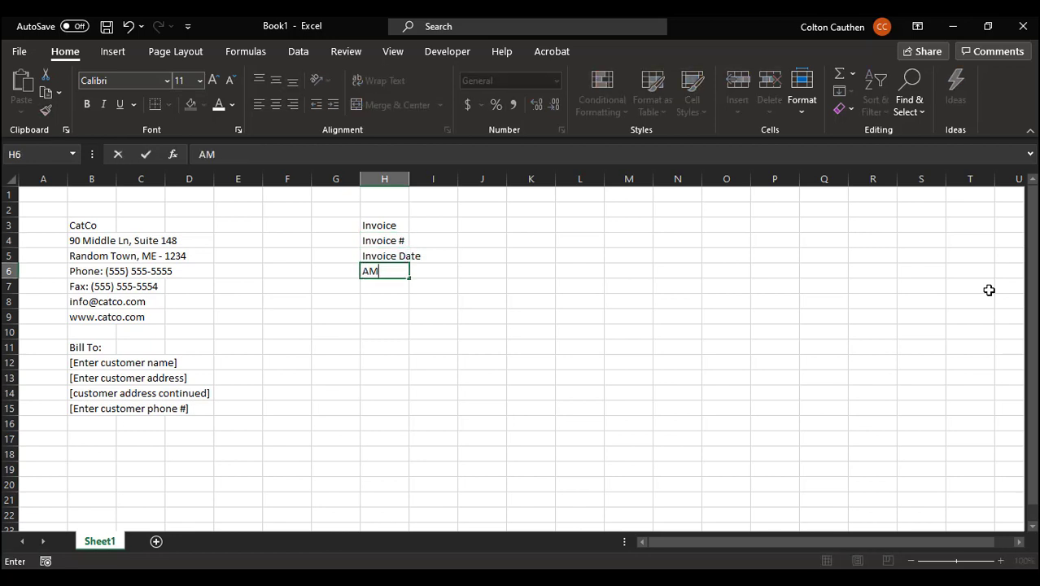
type("o")
key("BackSpace")
key("BackSpace")
type("mount Due")
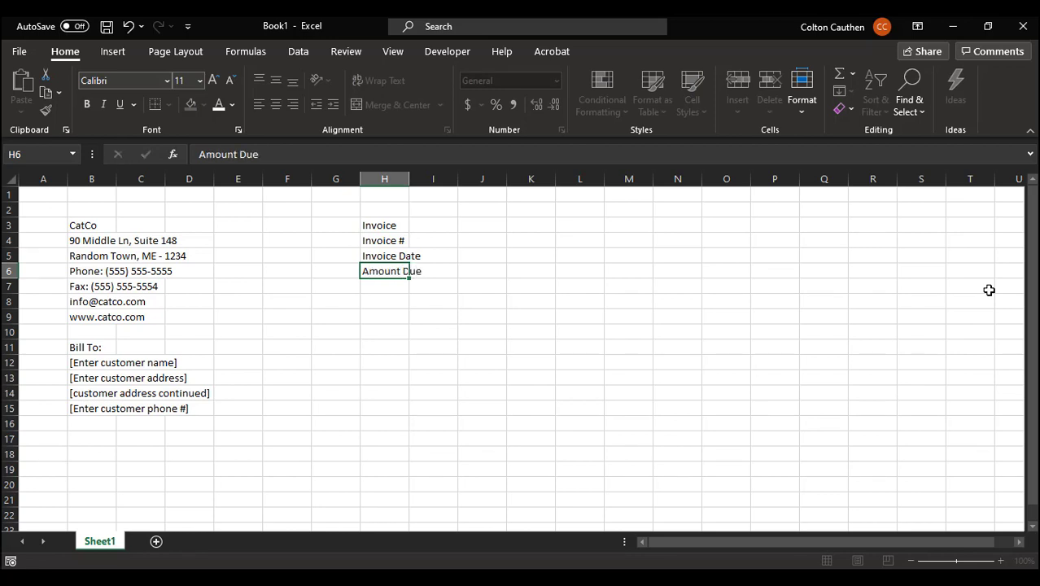
key("Return")
type("Terms")
key("Return")
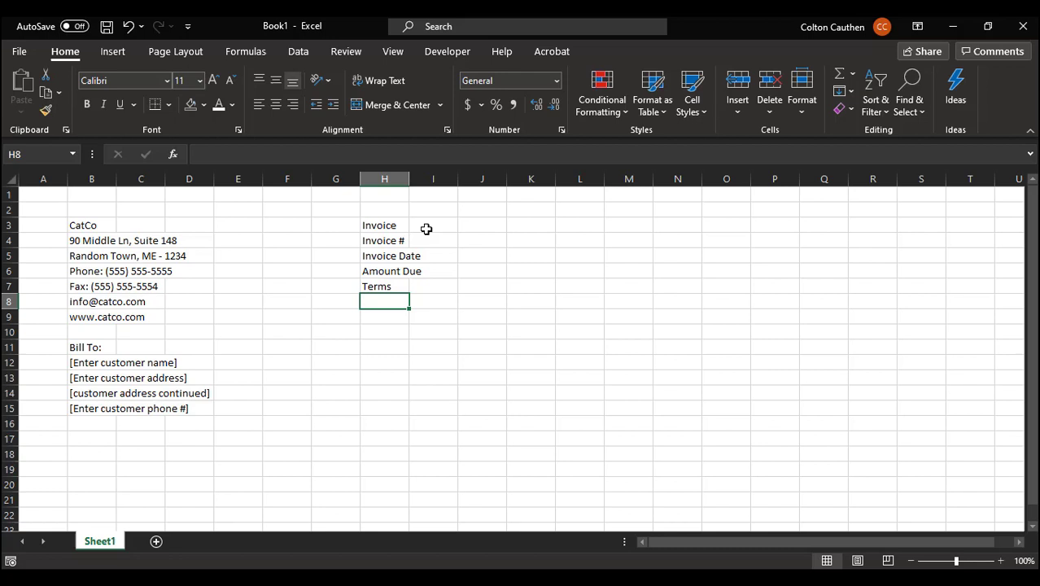
Right-align the invoice heading and labels in H3:H7
left_click_drag(374, 224, 383, 287)
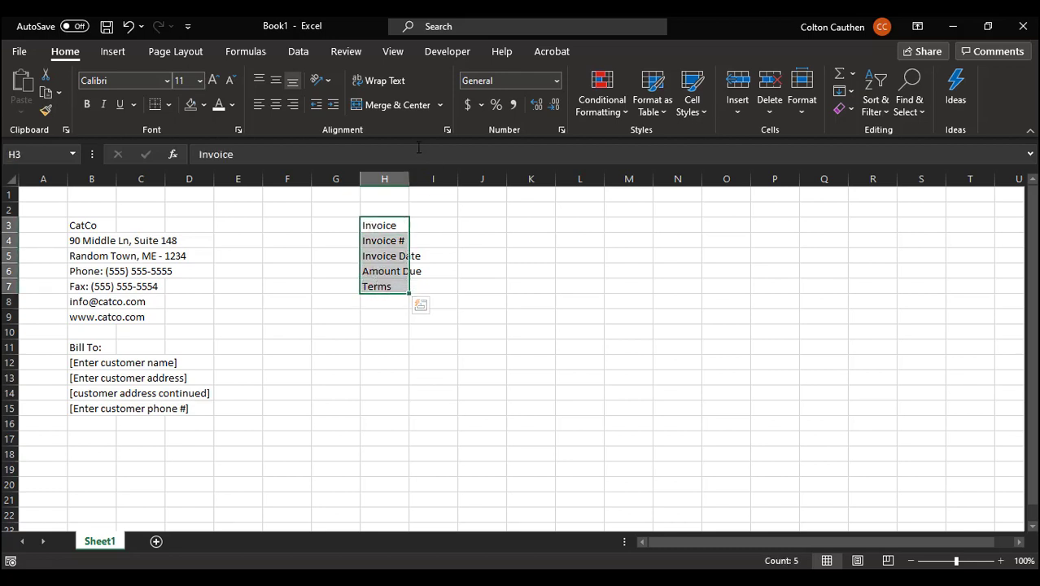
left_click(293, 104)
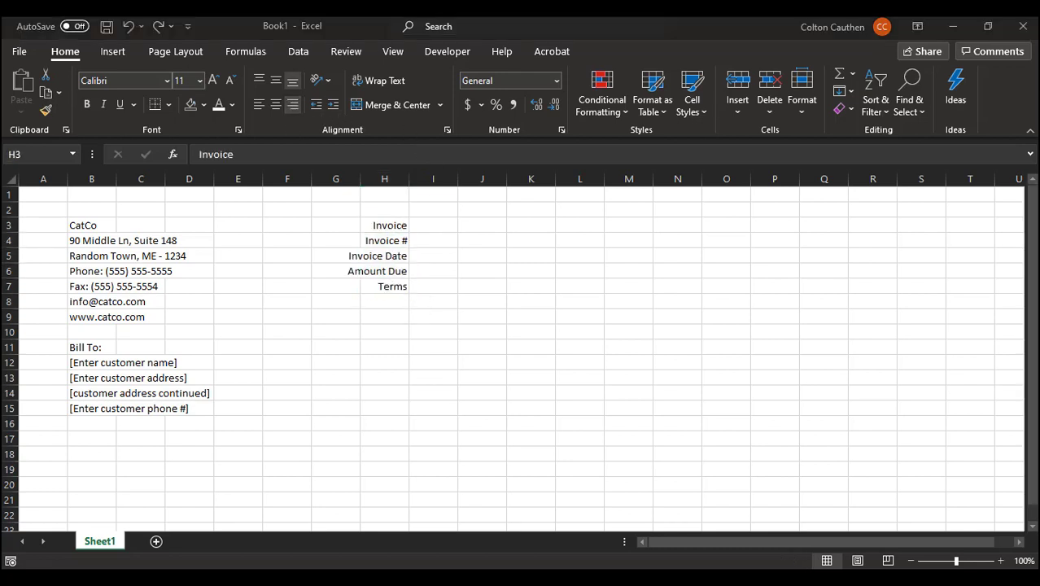
Copy the sample invoice number, date, amount due and terms values and paste them beside their labels in I4:I7
key("ctrl+c")
left_click(432, 228)
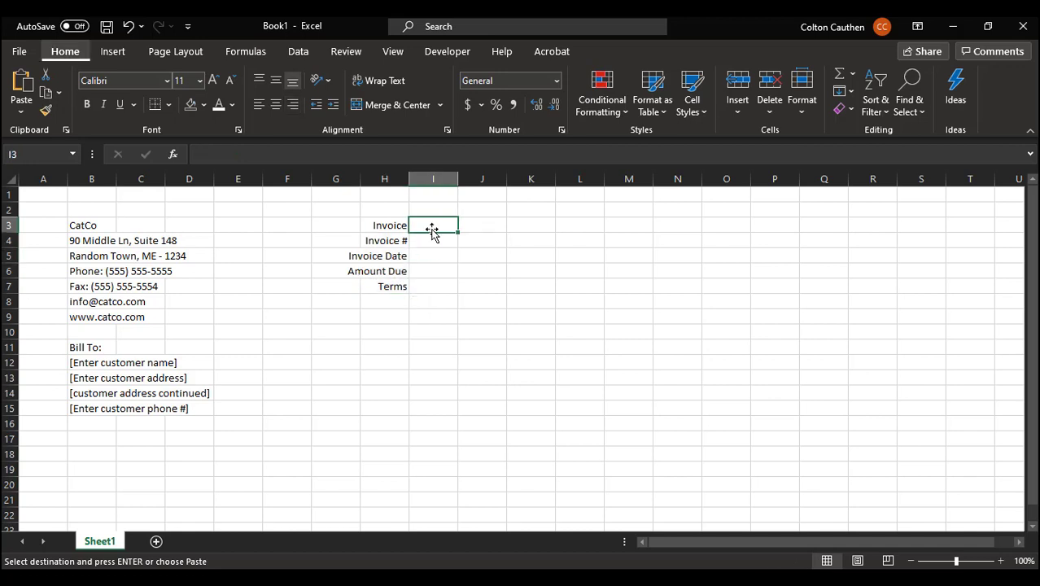
key("ctrl+alt+v")
key("v")
key("Return")
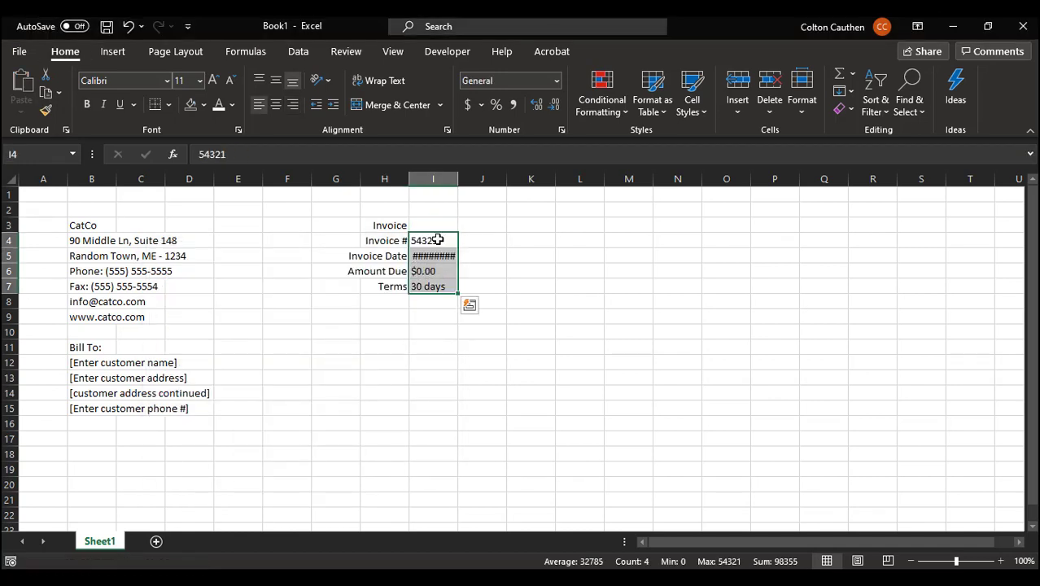
Widen column I to fit the full invoice date, and enlarge the Invoice heading in H3
left_click_drag(460, 173, 472, 173)
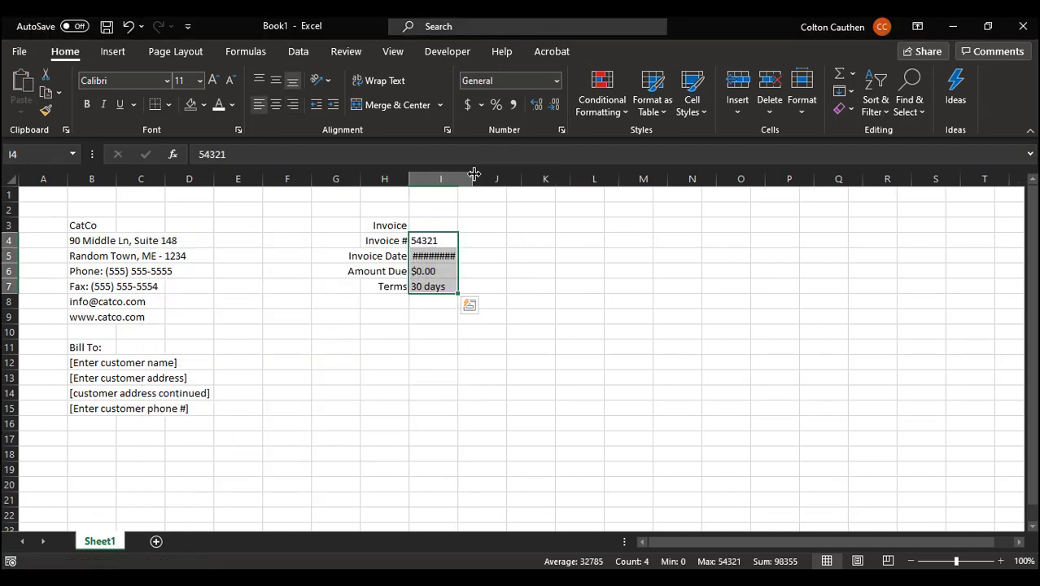
left_click(442, 251)
key("ctrl+c")
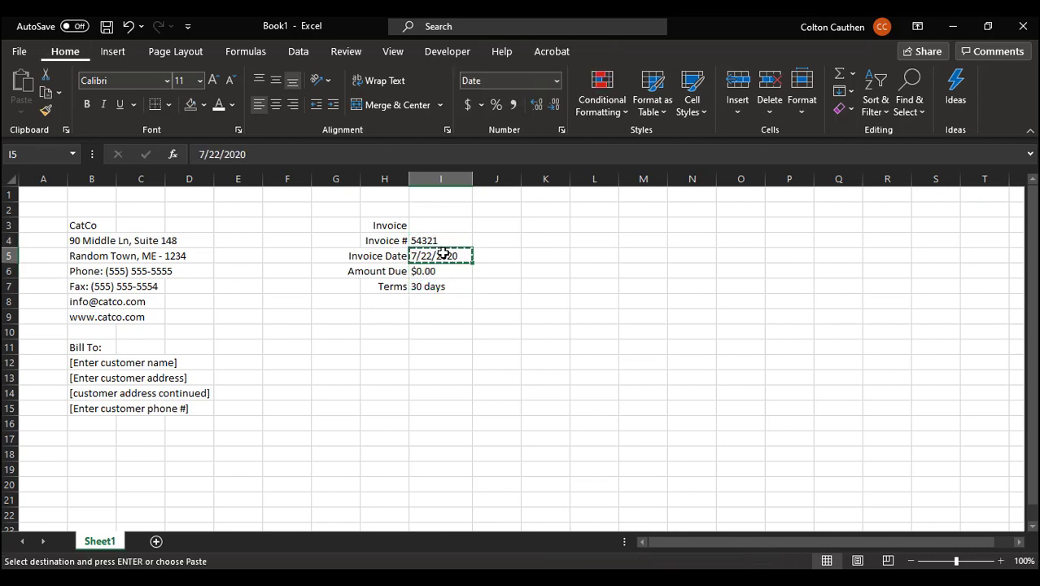
key("Escape")
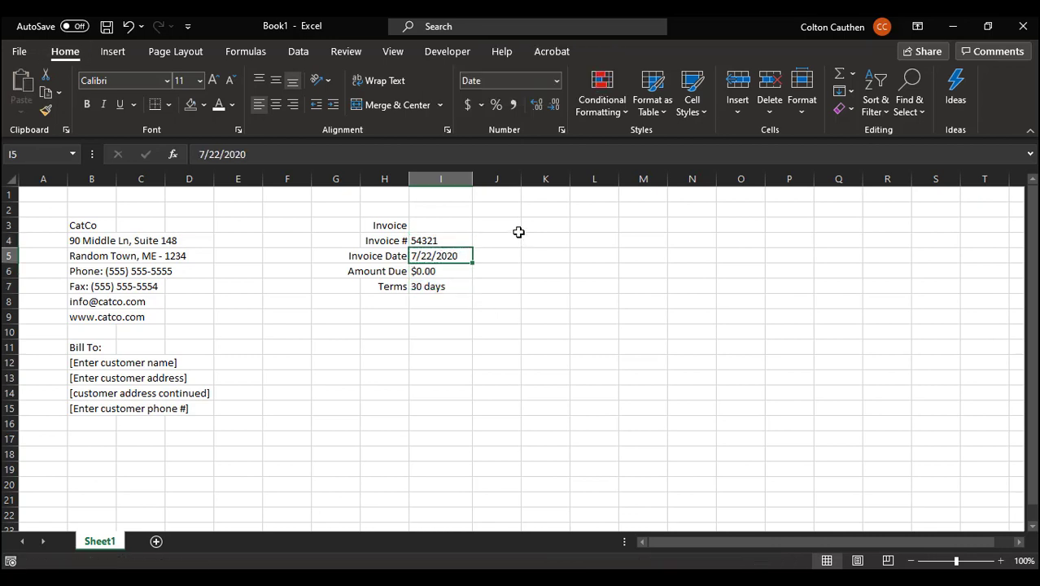
left_click(431, 241)
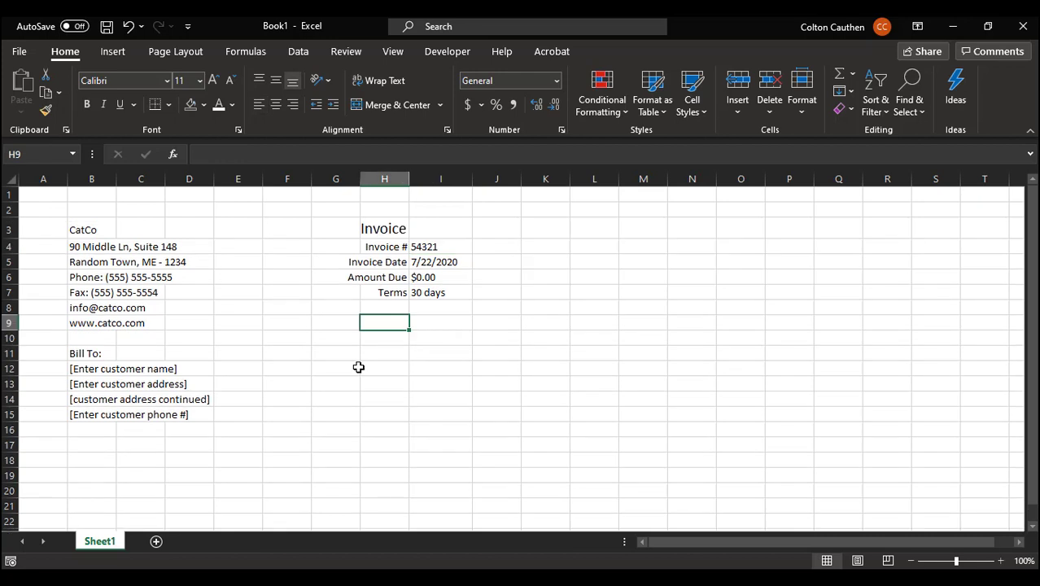
Enter the table headings Product # in B17 and Description in C17, below the billing details
scroll(120, 386, "down", 1)
left_click(85, 397)
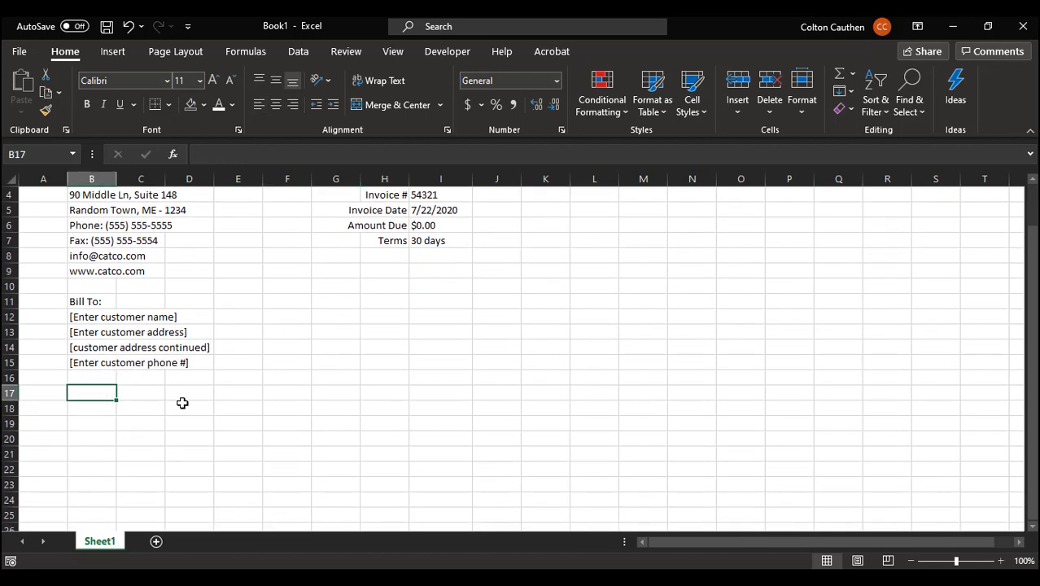
key("ctrl+z")
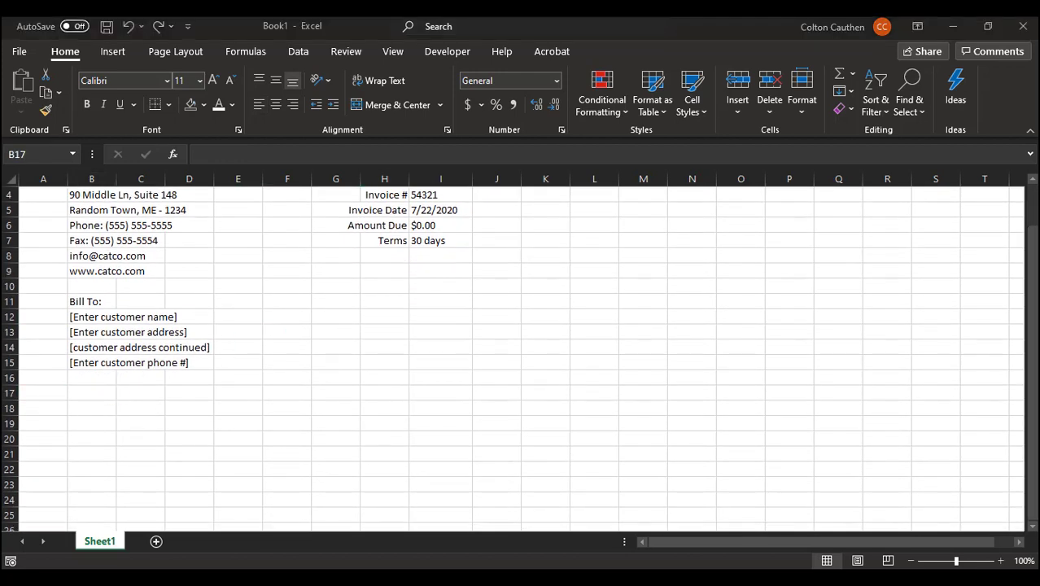
left_click(100, 394)
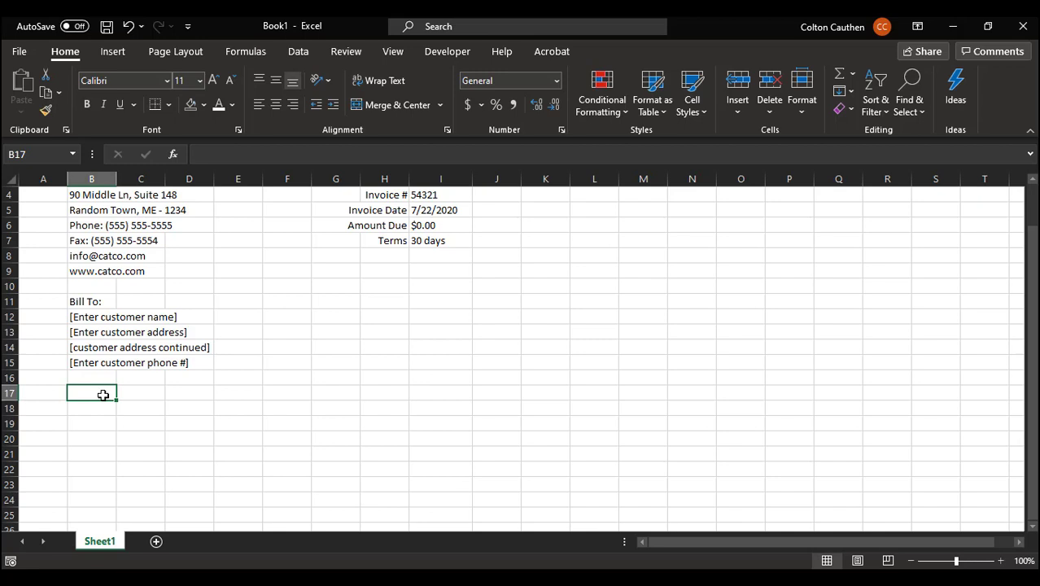
type("Product #")
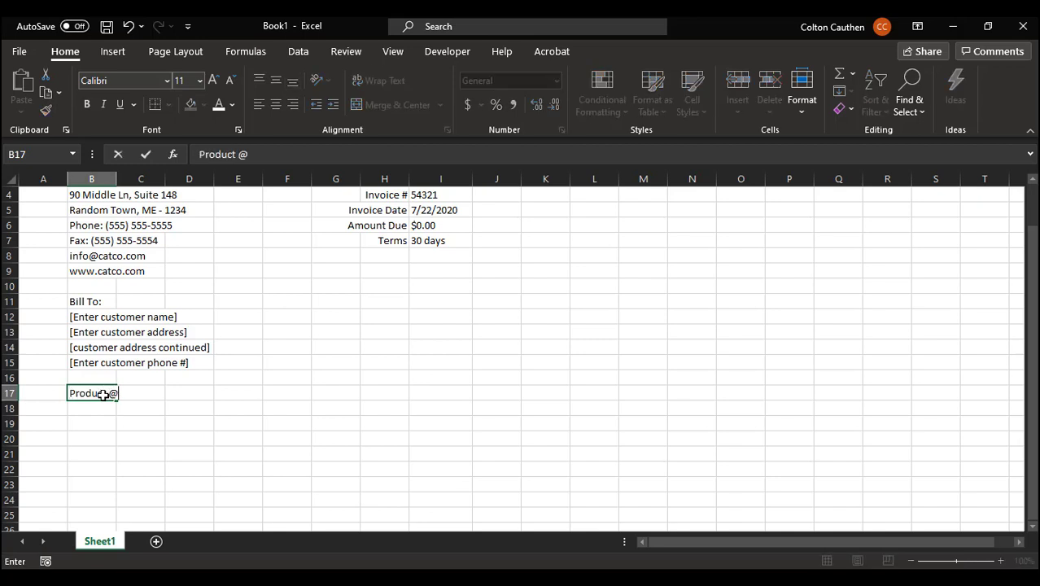
key("BackSpace")
key("BackSpace")
key("Tab")
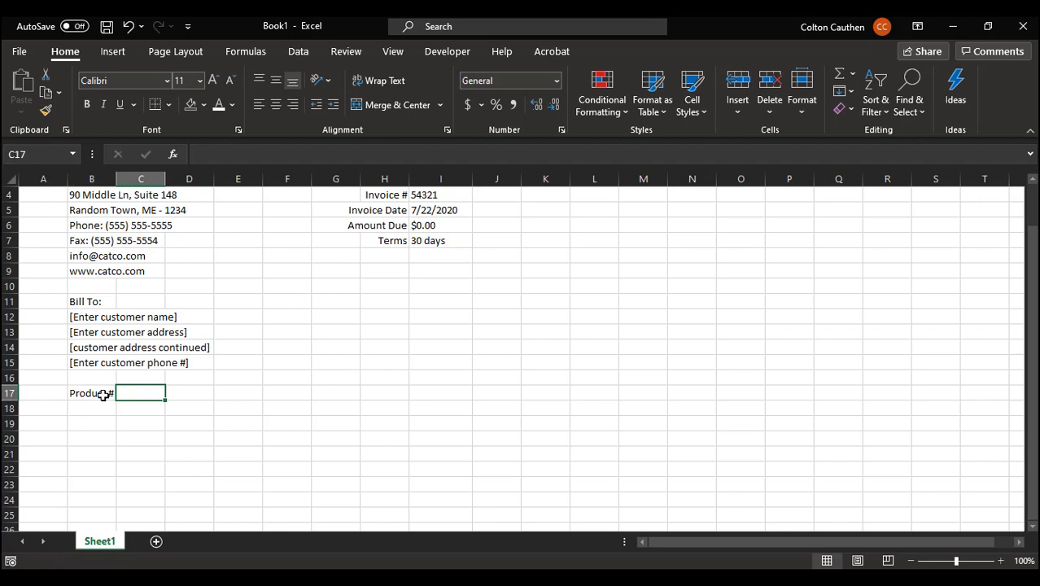
type("Descrip")
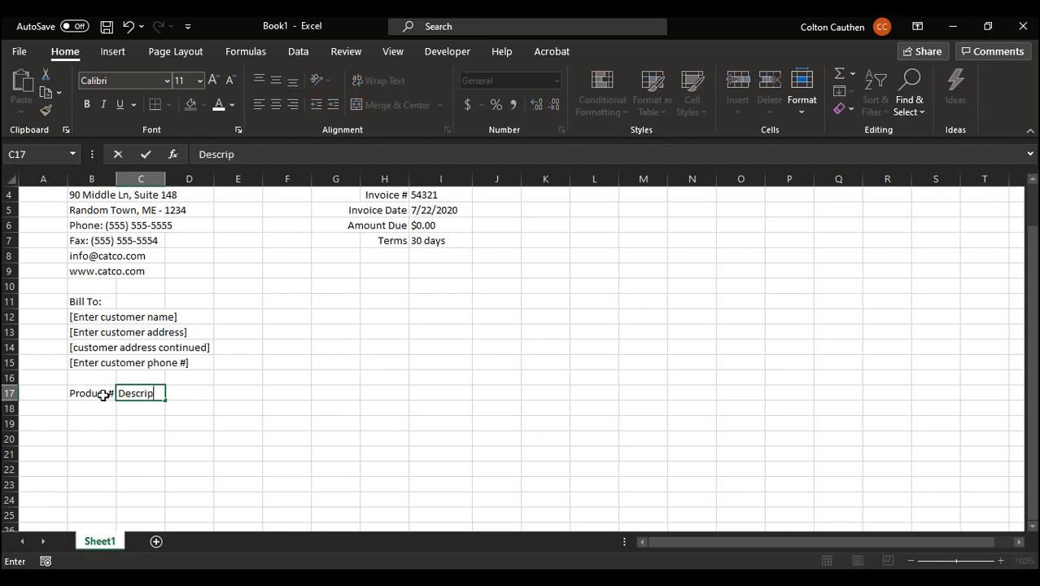
type("tion")
key("Tab")
Enter the headings Unit Price, Qty and Total in cells H17 to J17
key("Tab")
key("Tab")
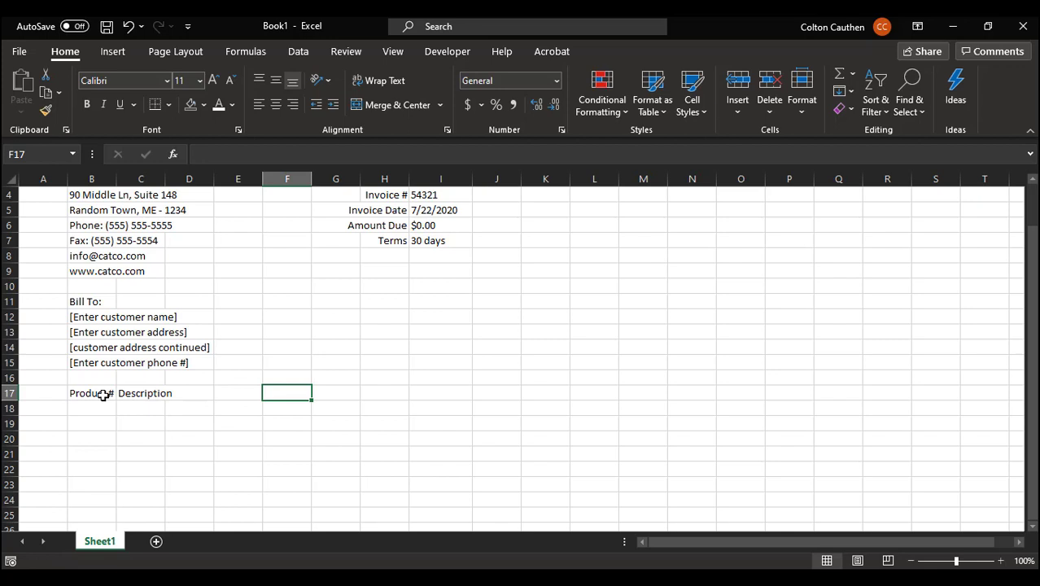
key("Tab")
key("Tab")
type("U")
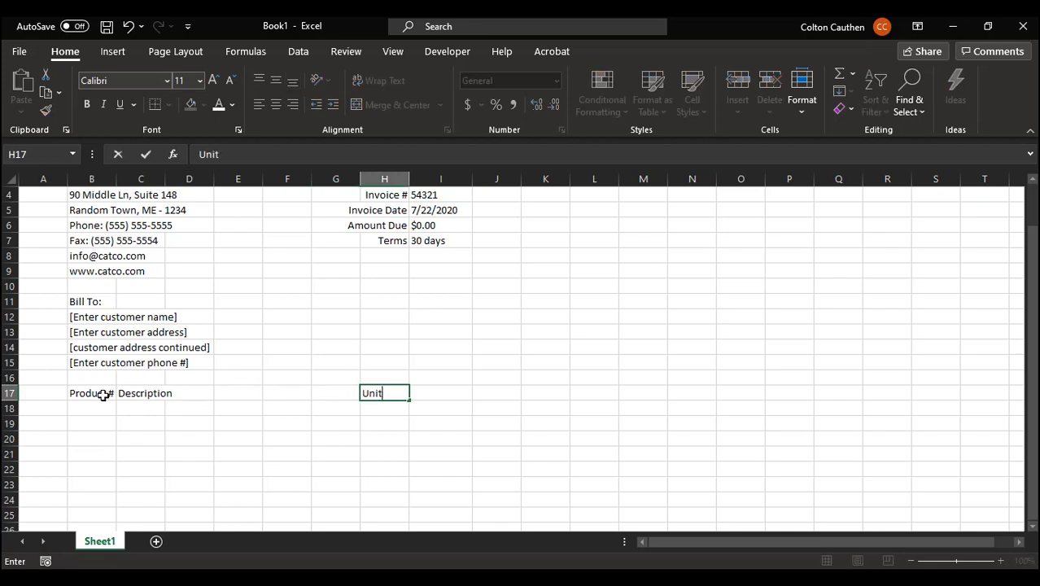
type("nit Price")
key("Tab")
type("Qty")
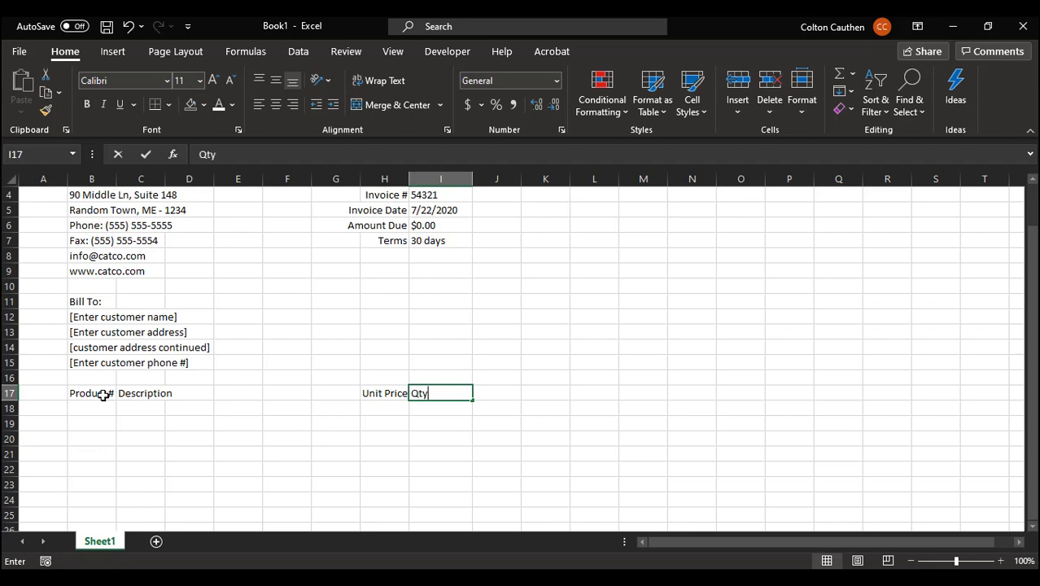
key("Tab")
type("Total")
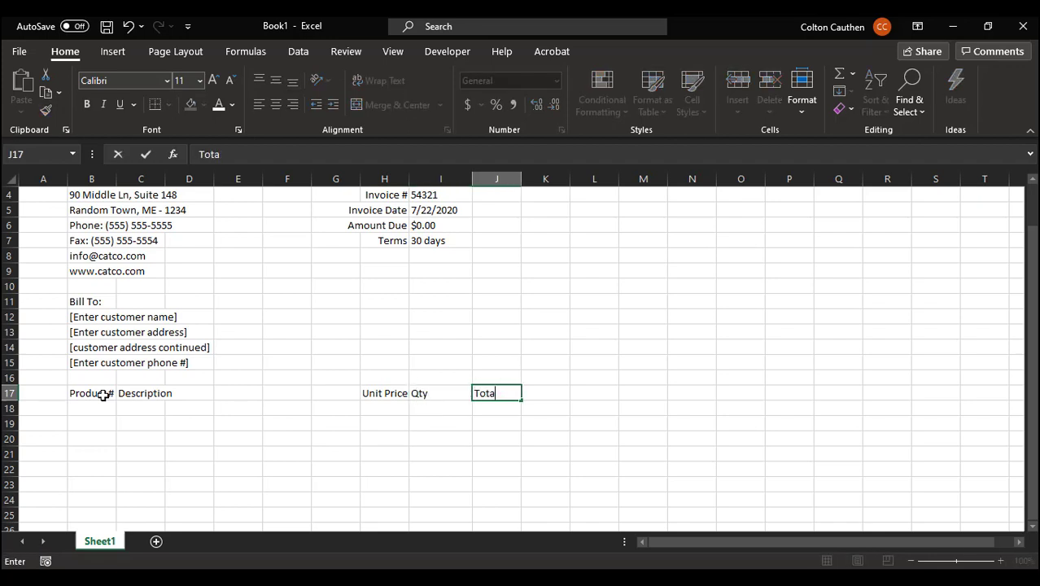
key("Return")
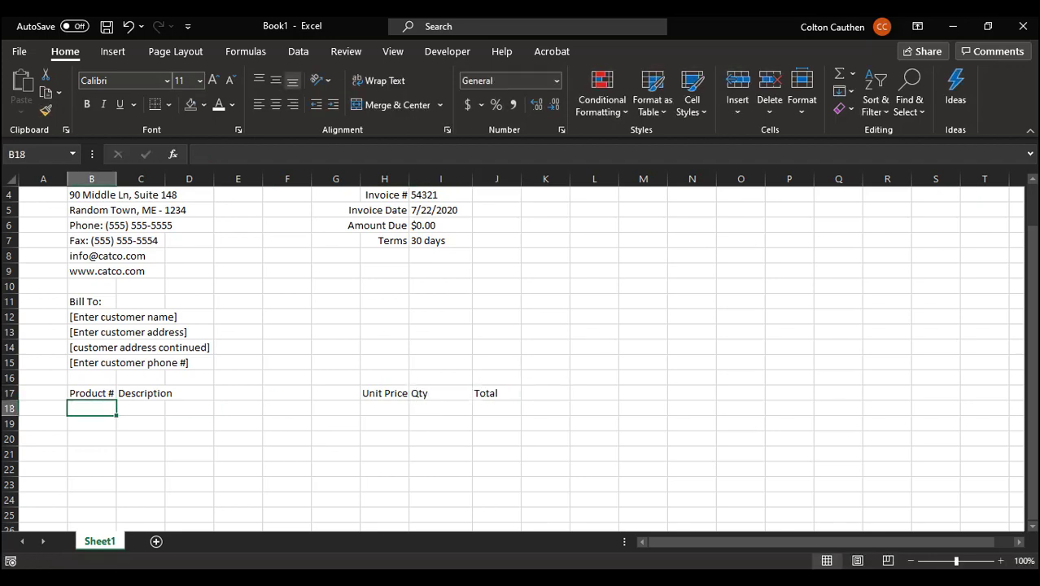
Apply all borders to the item table range B17:J29
scroll(521, 350, "down", 1)
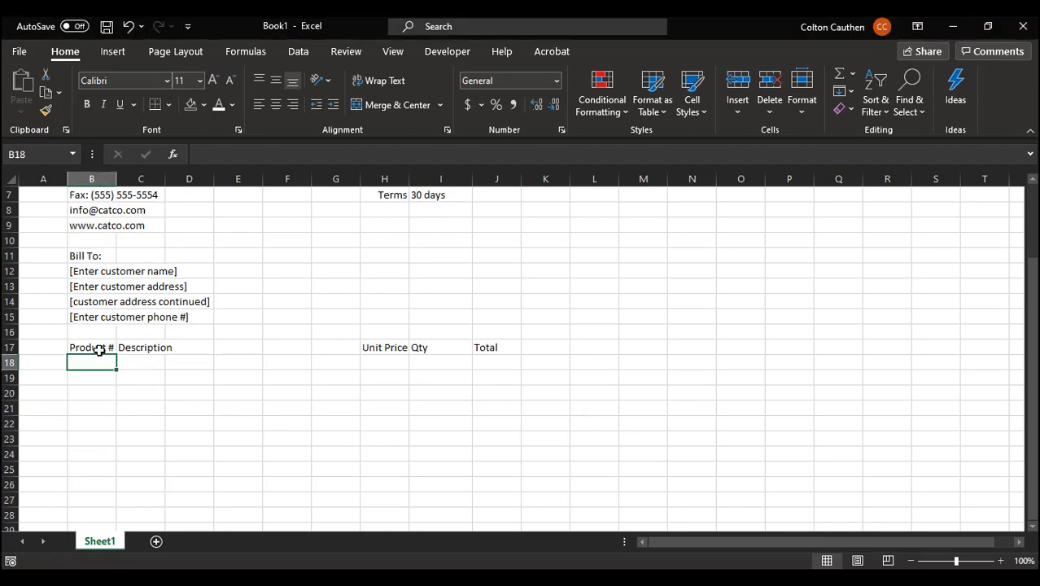
left_click_drag(100, 350, 489, 513)
scroll(502, 454, "down", 2)
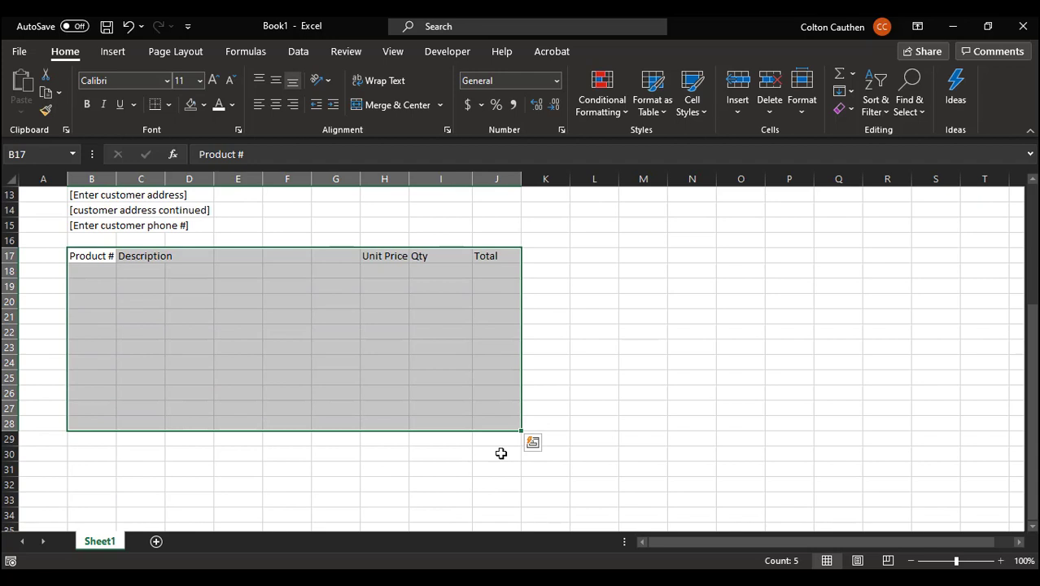
left_click_drag(499, 438, 499, 441)
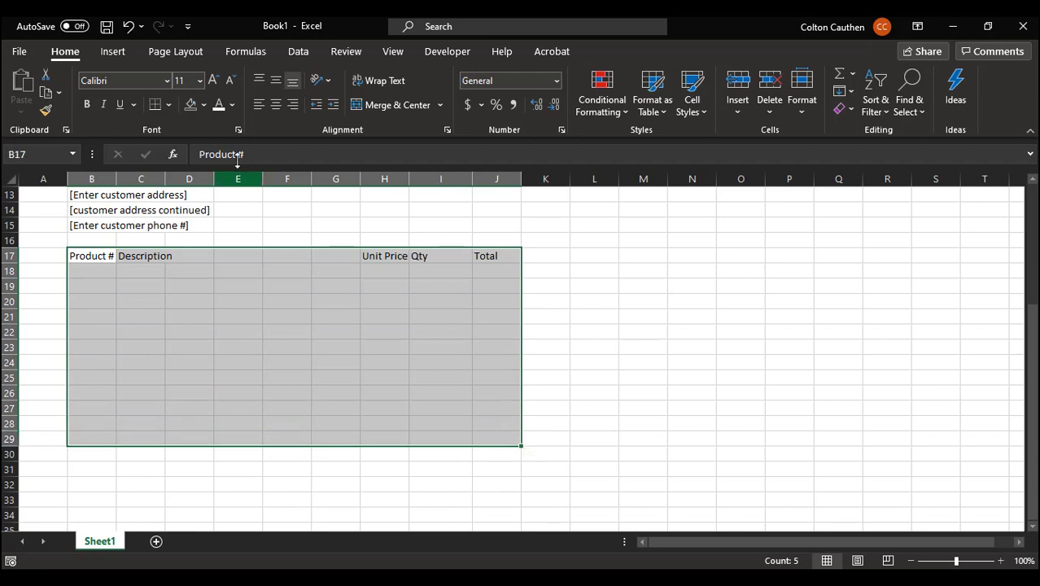
left_click(168, 105)
left_click(199, 257)
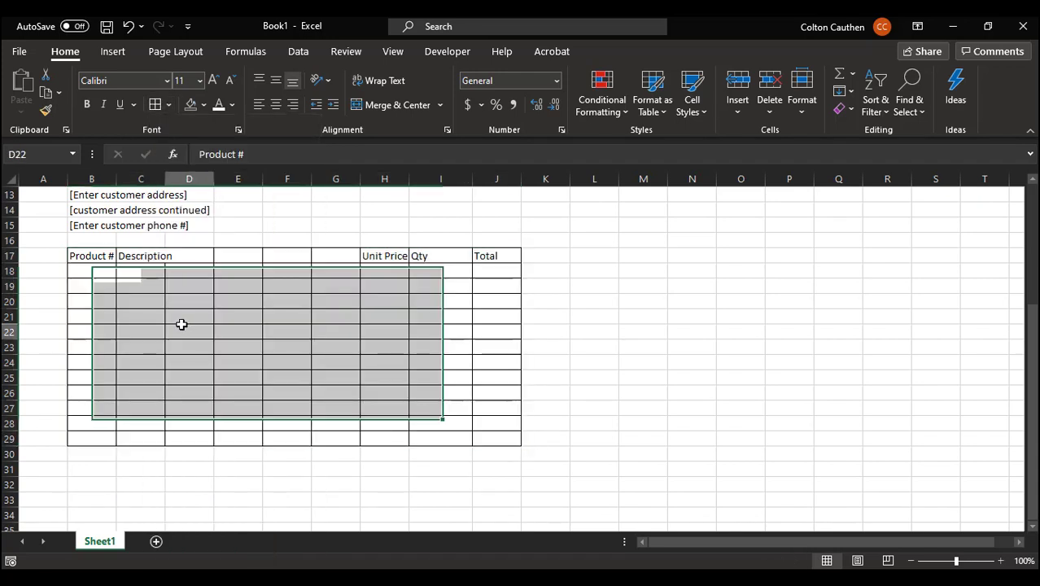
left_click(182, 329)
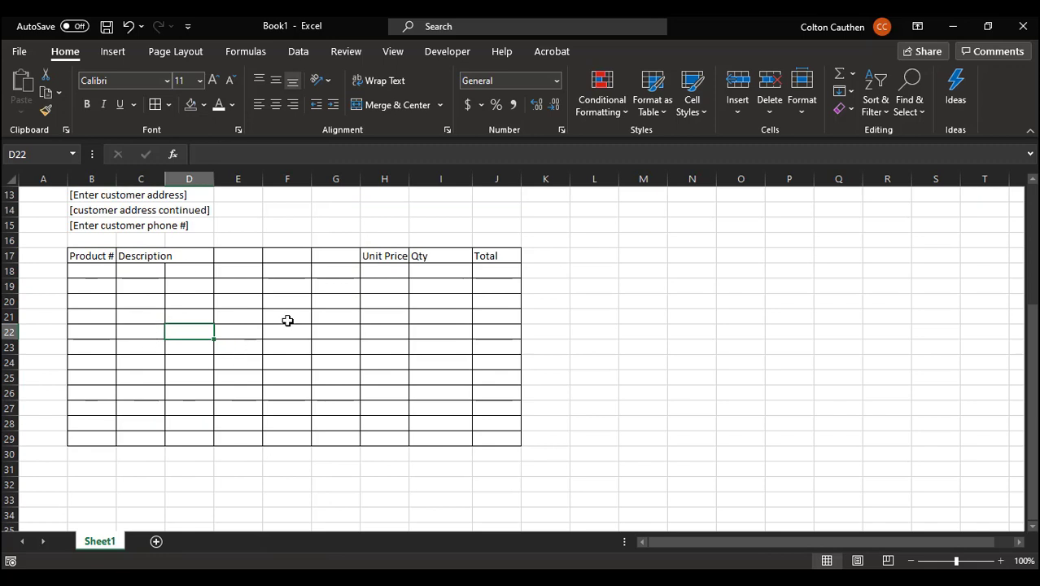
Merge the description cells C17:G29 across, keeping each row separate
left_click_drag(132, 257, 324, 258)
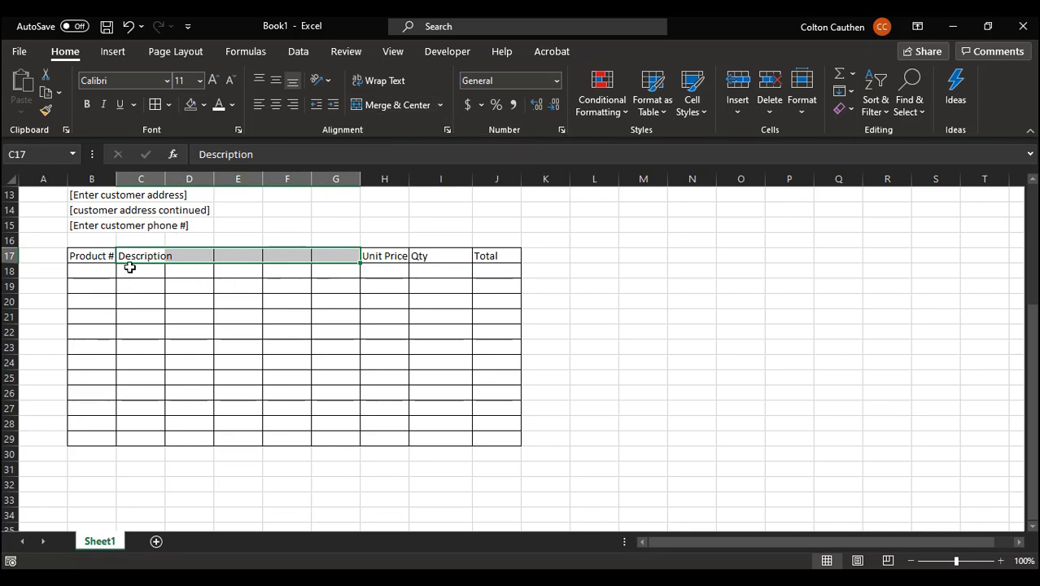
left_click_drag(133, 258, 339, 446)
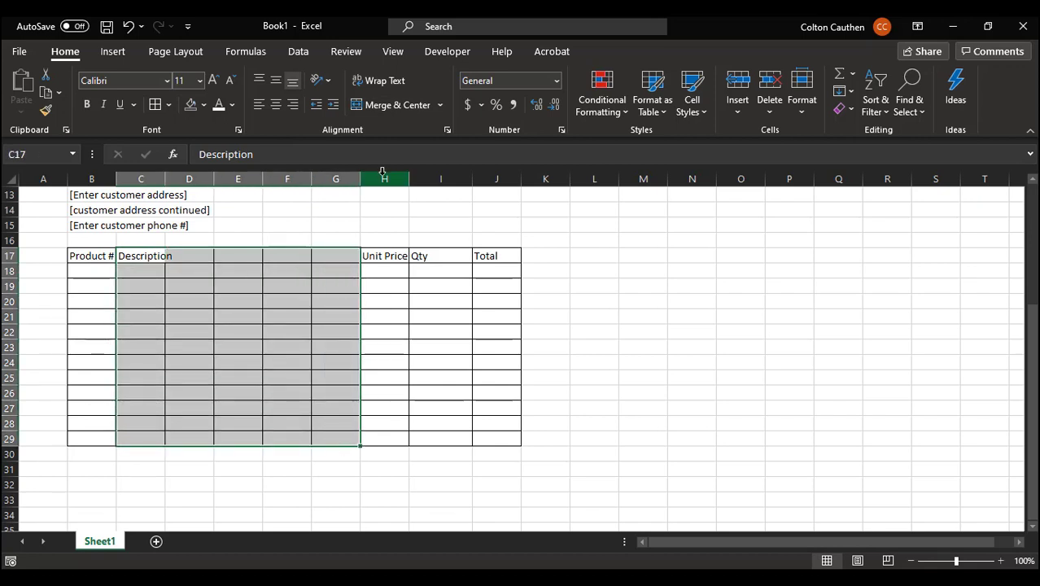
left_click(440, 106)
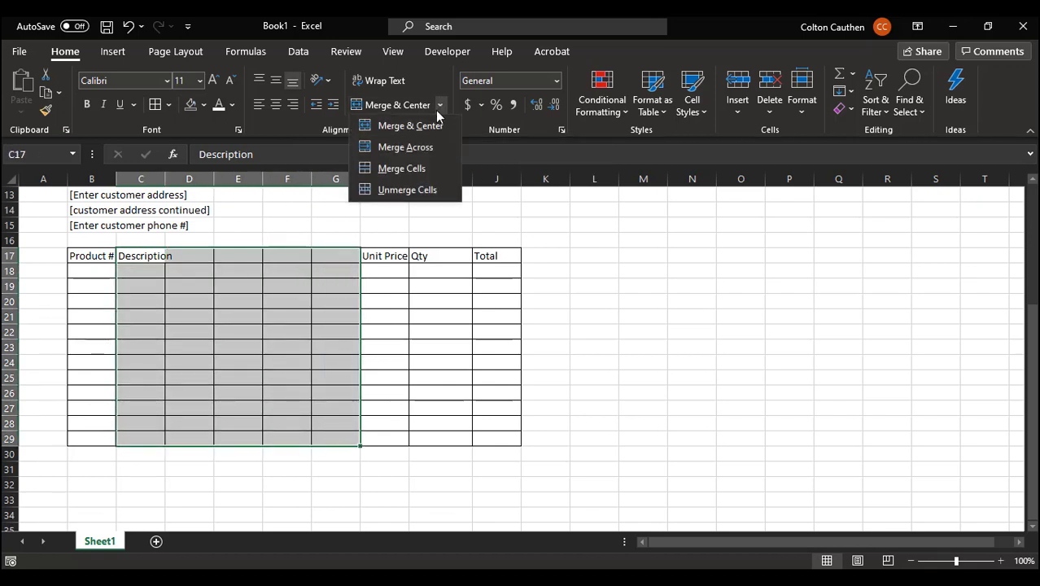
left_click(406, 147)
left_click_drag(230, 351, 189, 320)
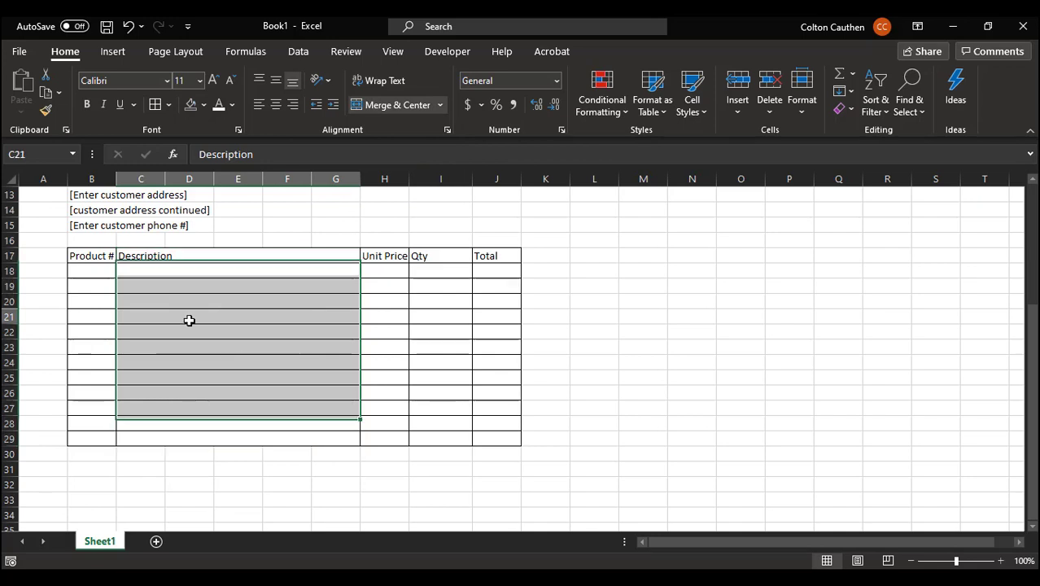
Turn on text wrapping for the merged description cells in rows 18 to 29
left_click_drag(150, 269, 174, 440)
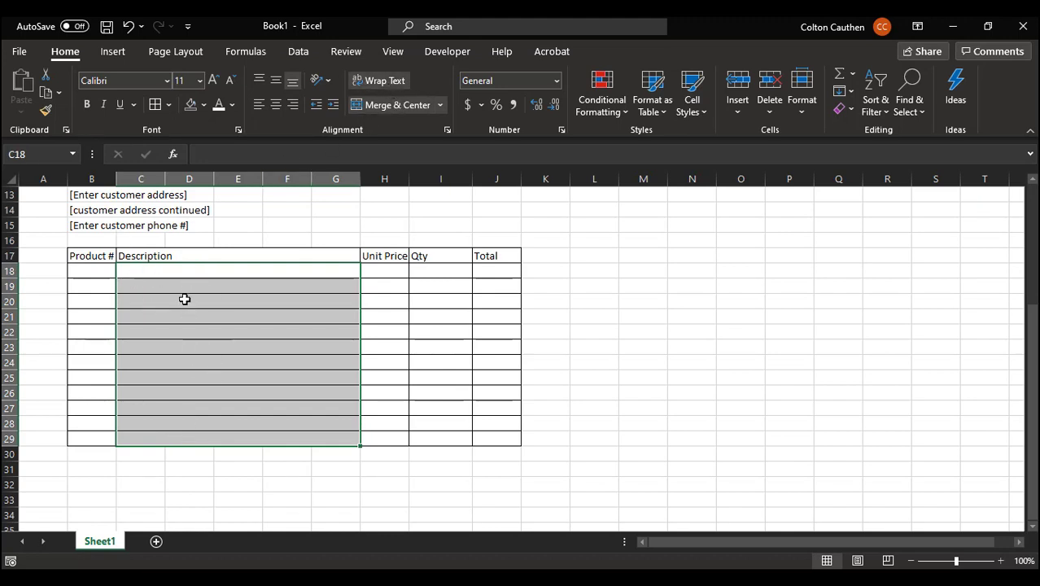
left_click(227, 316)
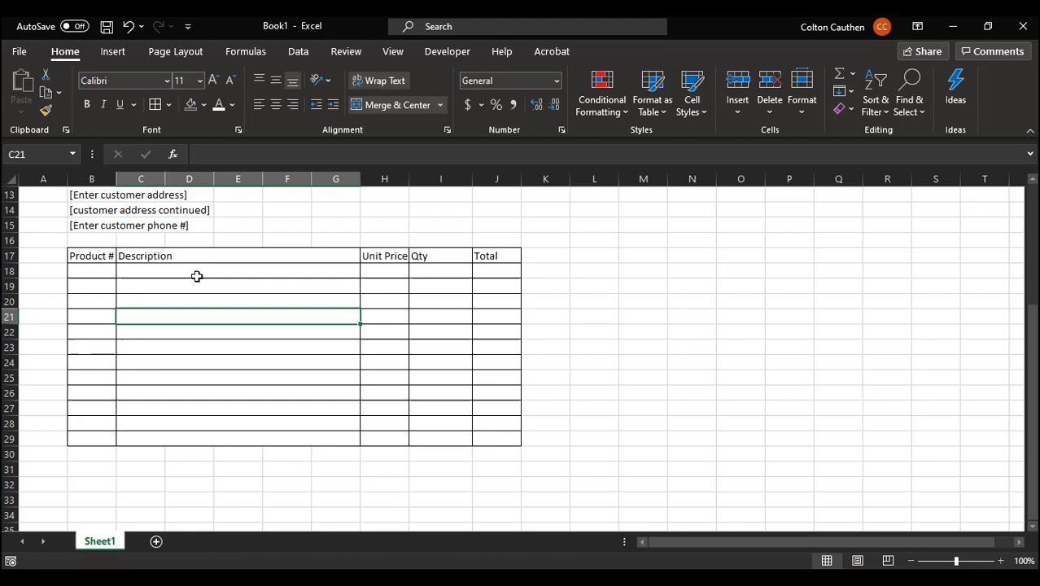
left_click(195, 275)
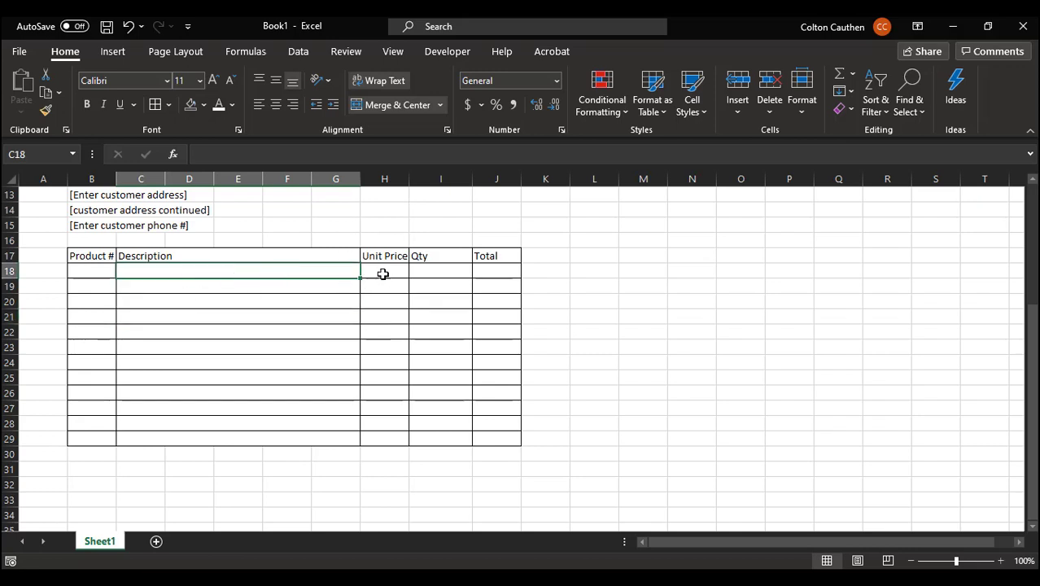
Widen columns B, H and J slightly, and center the Product #, Unit Price, Qty and Total columns in rows 17 to 29
left_click_drag(409, 178, 421, 178)
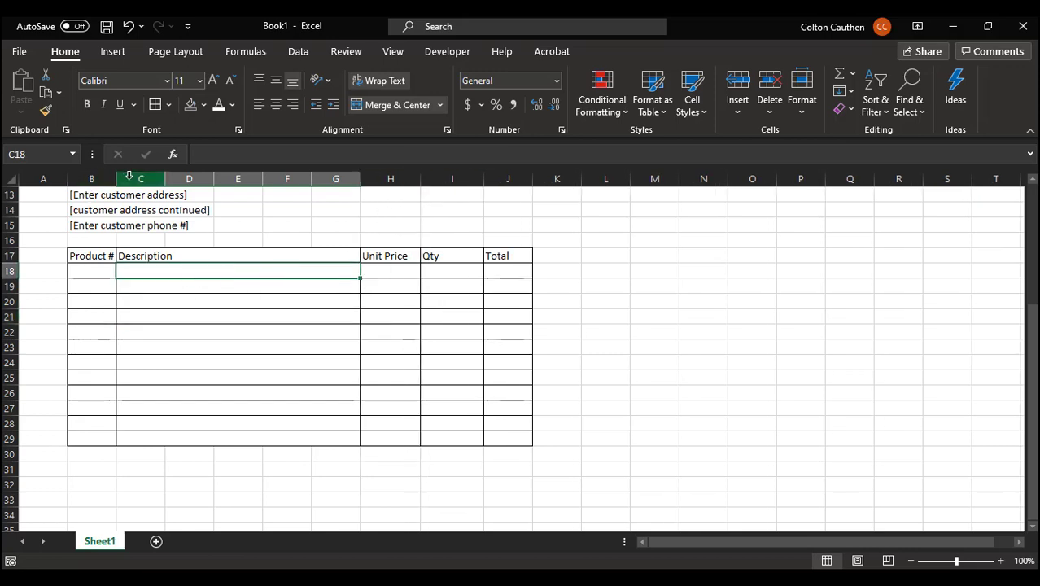
left_click_drag(116, 177, 128, 178)
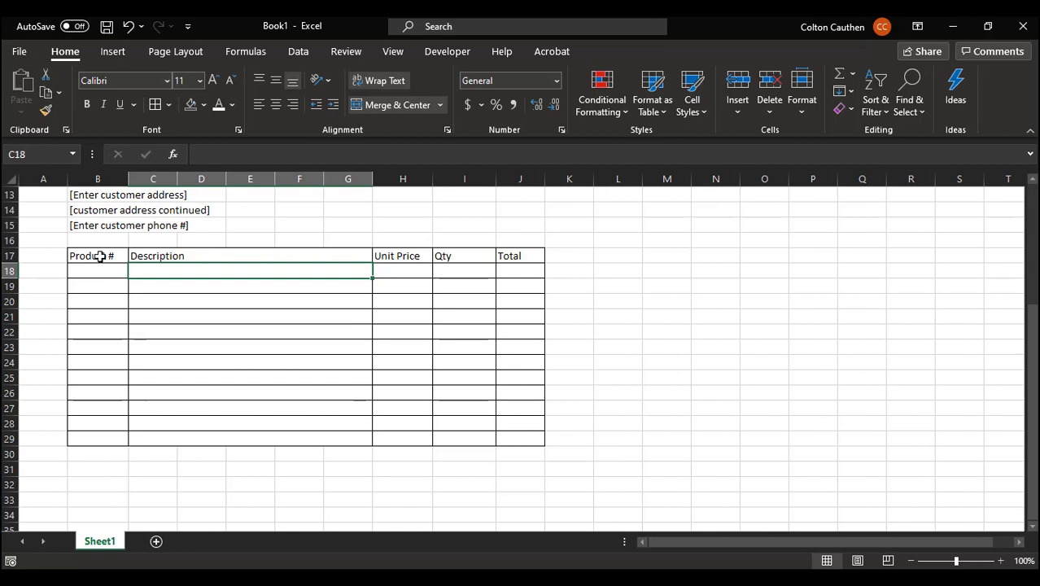
left_click_drag(99, 256, 98, 440)
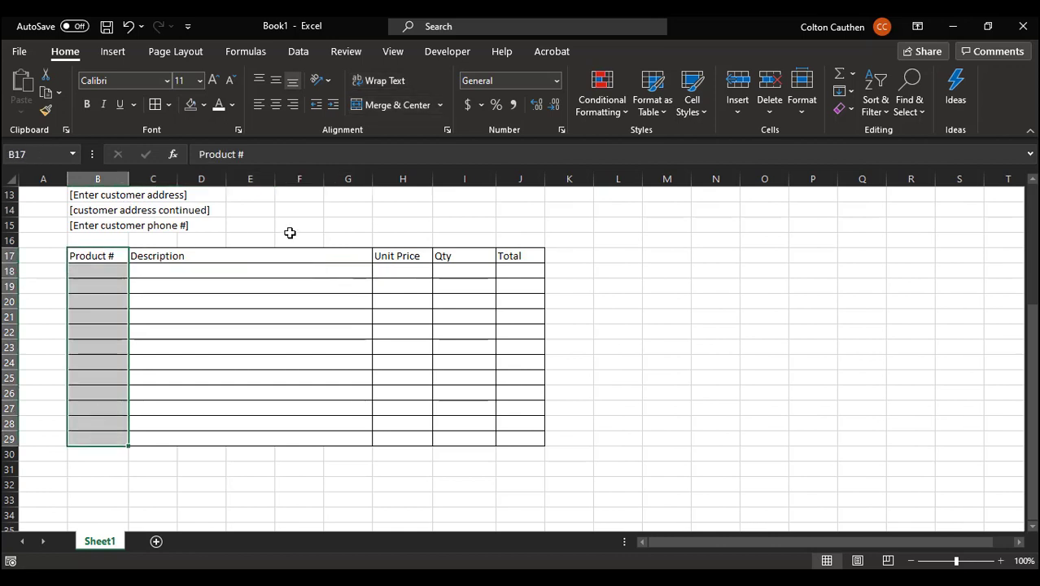
left_click(275, 105)
left_click_drag(404, 256, 468, 442)
left_click(275, 106)
left_click_drag(521, 257, 533, 437)
left_click(275, 105)
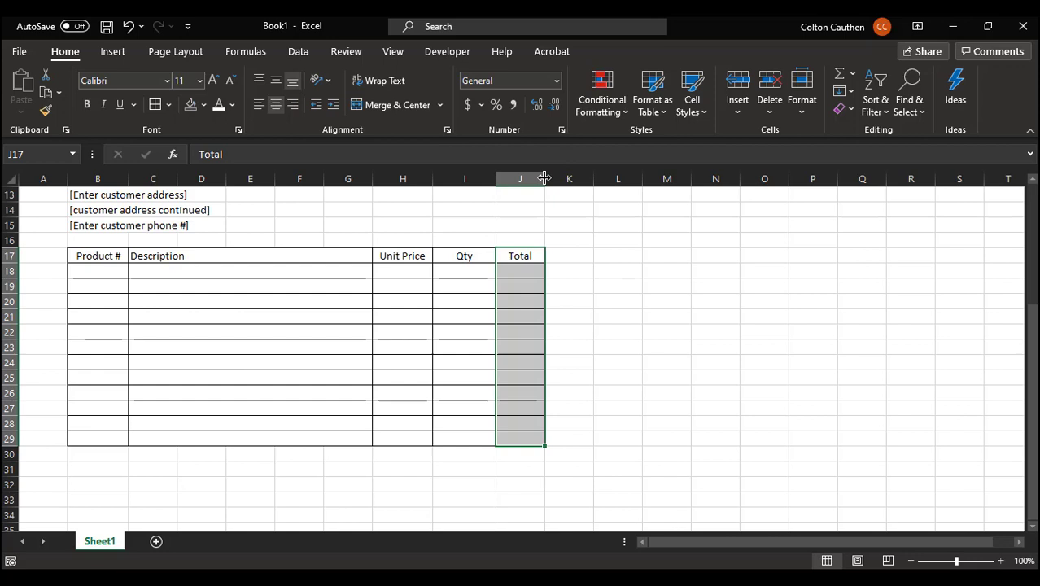
left_click_drag(544, 177, 558, 178)
Format the Total cells J18:J29 as Currency
left_click(534, 272)
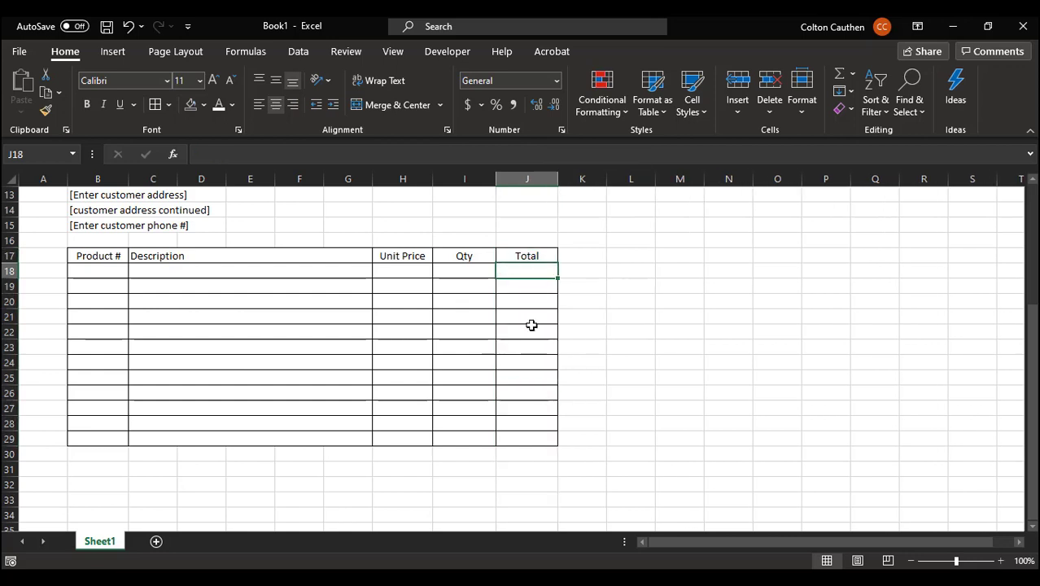
left_click(527, 437, "shift")
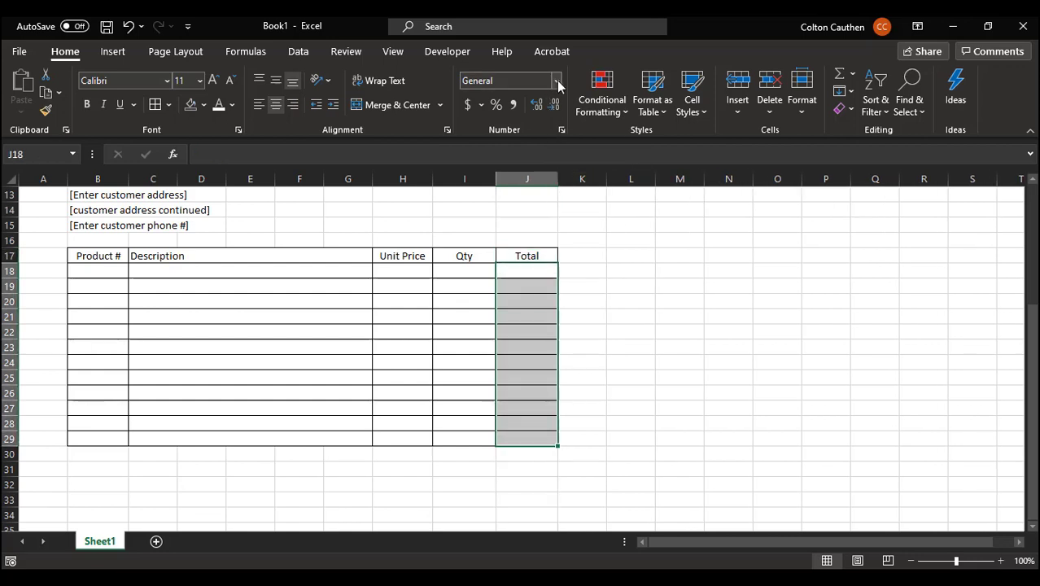
left_click(557, 81)
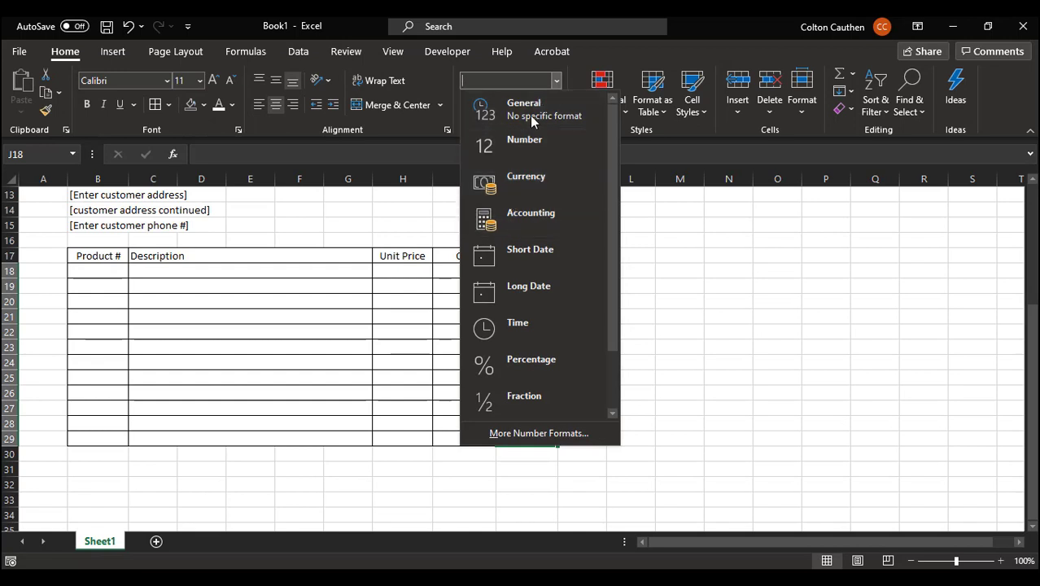
left_click(537, 179)
left_click(376, 285)
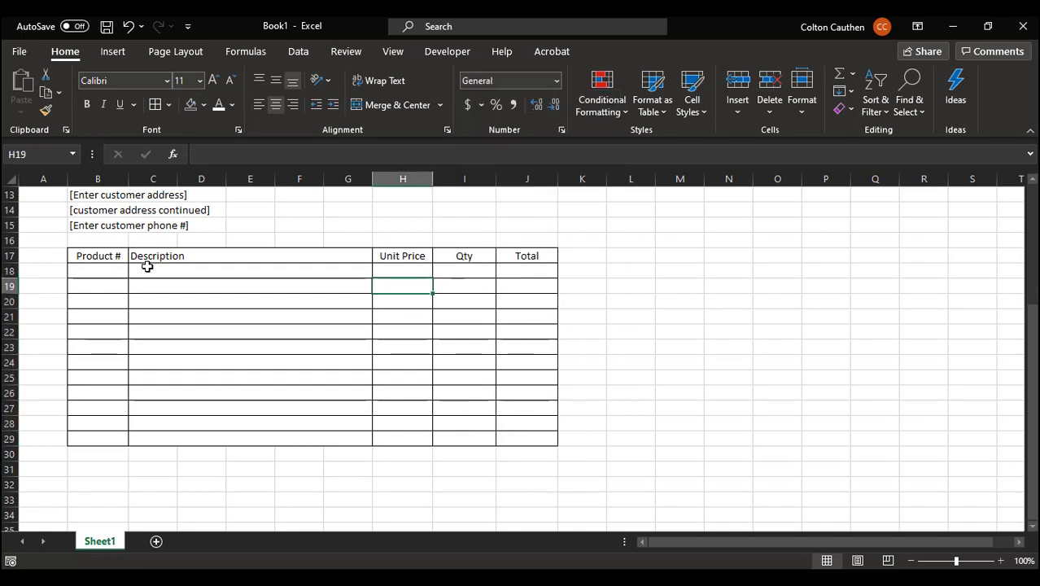
Enter a sample line item in row 18: product TM001, description Mouse, unit price 15.25 and quantity 2
left_click(114, 269)
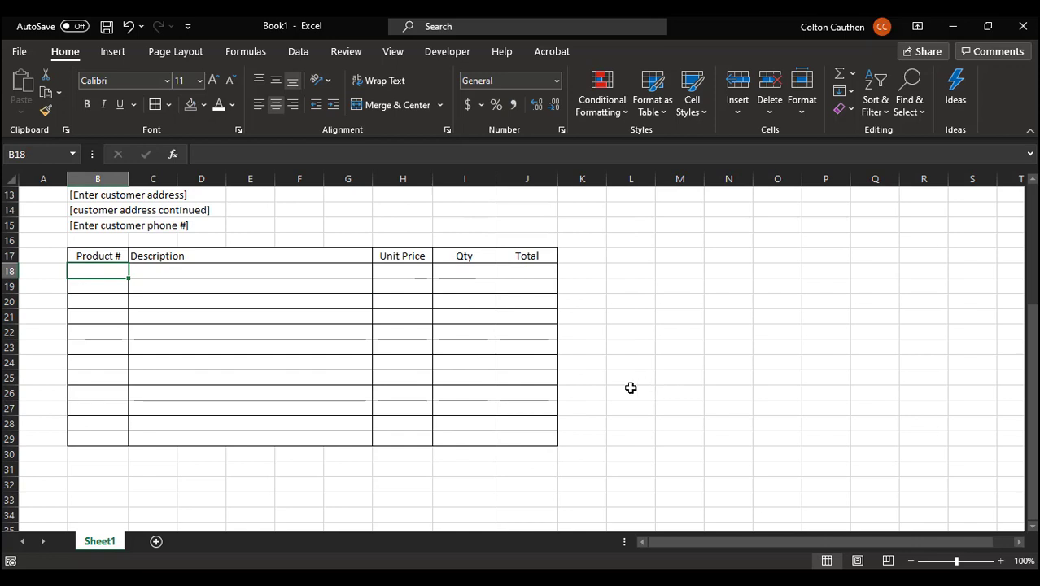
type("TM001")
key("Tab")
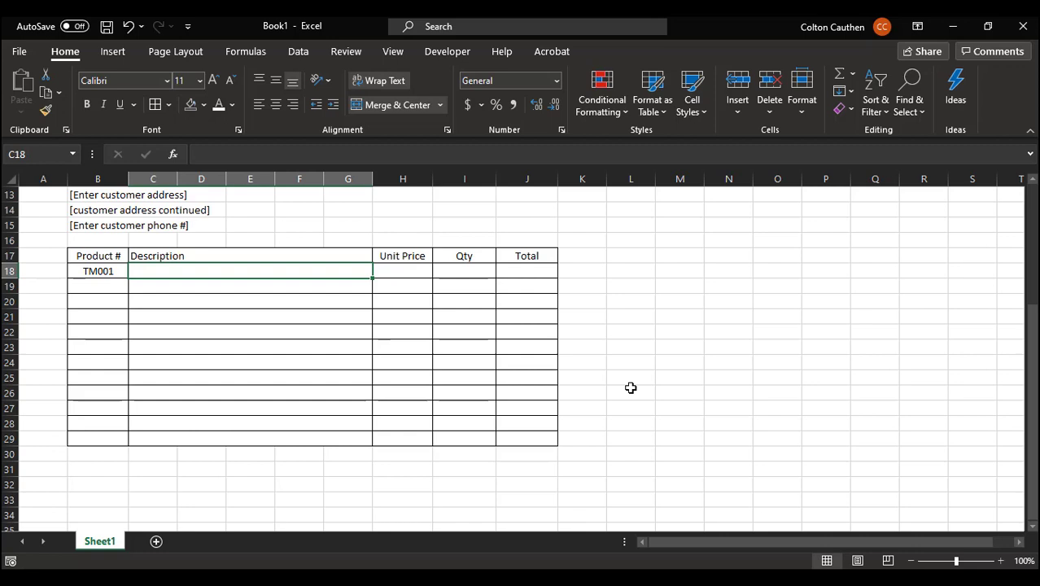
type("Mouse")
key("Tab")
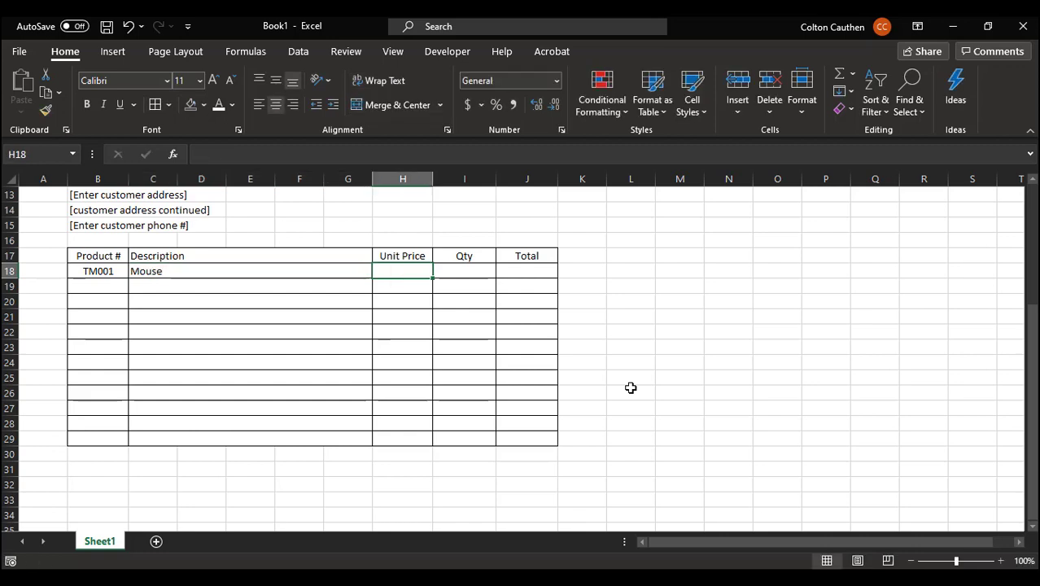
type("15.25")
key("Tab")
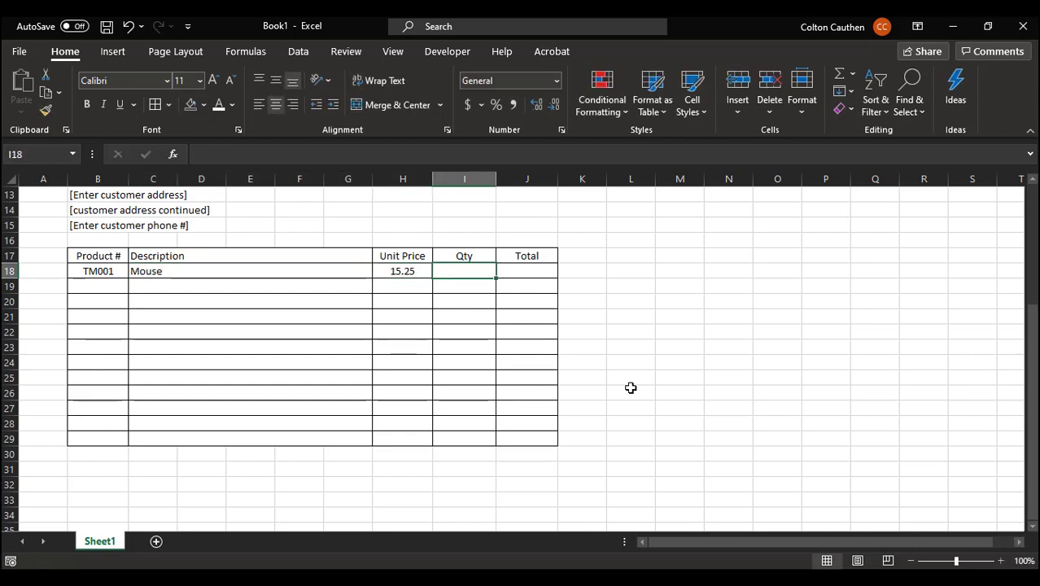
type("2")
key("Tab")
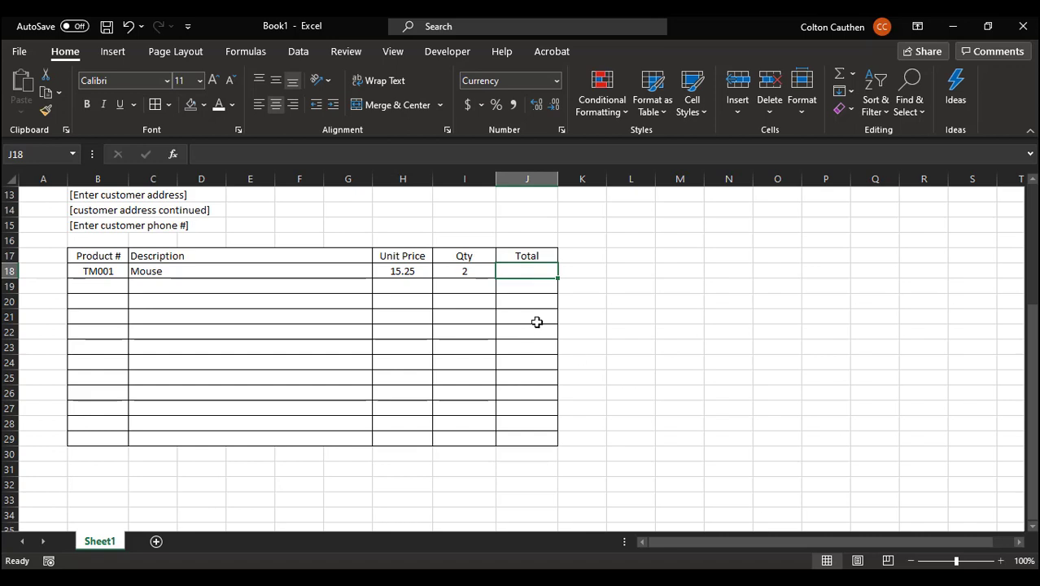
Calculate the first line's Total in J18 as unit price times quantity with the formula =H18*I18
left_click_drag(418, 273, 436, 272)
left_click(423, 271)
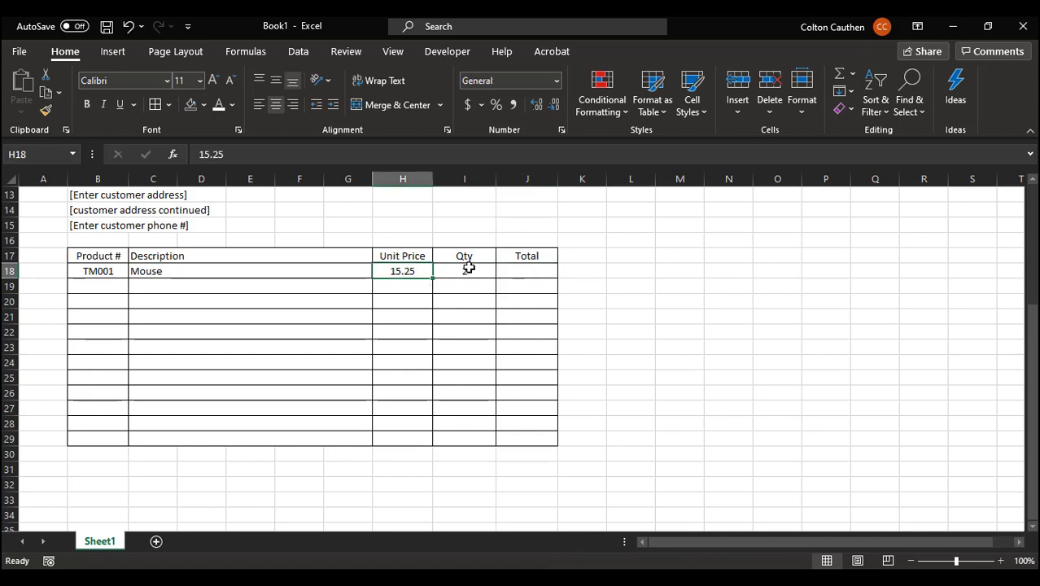
left_click(469, 267)
left_click(550, 276)
type("=")
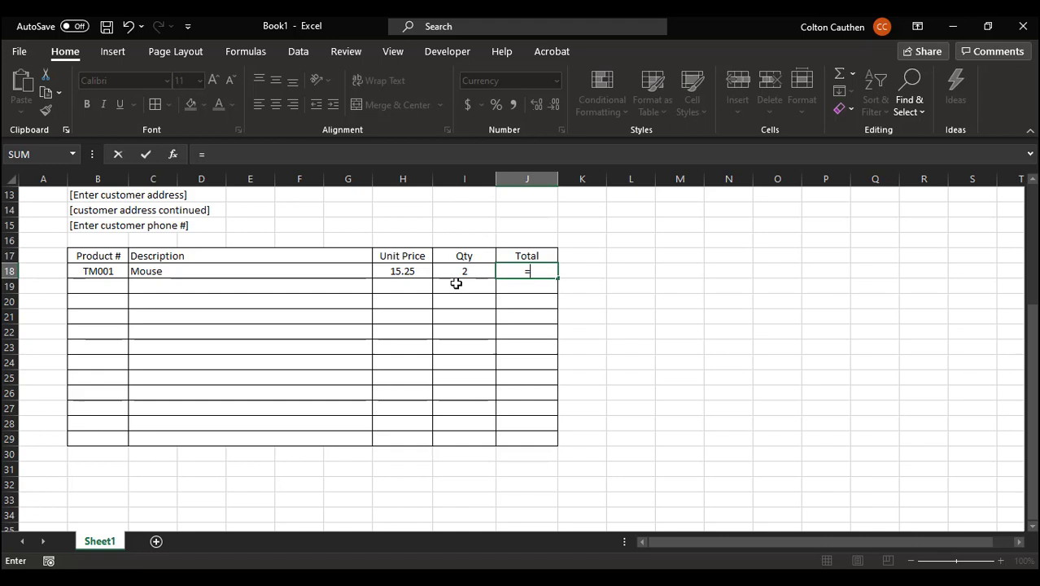
left_click(406, 273)
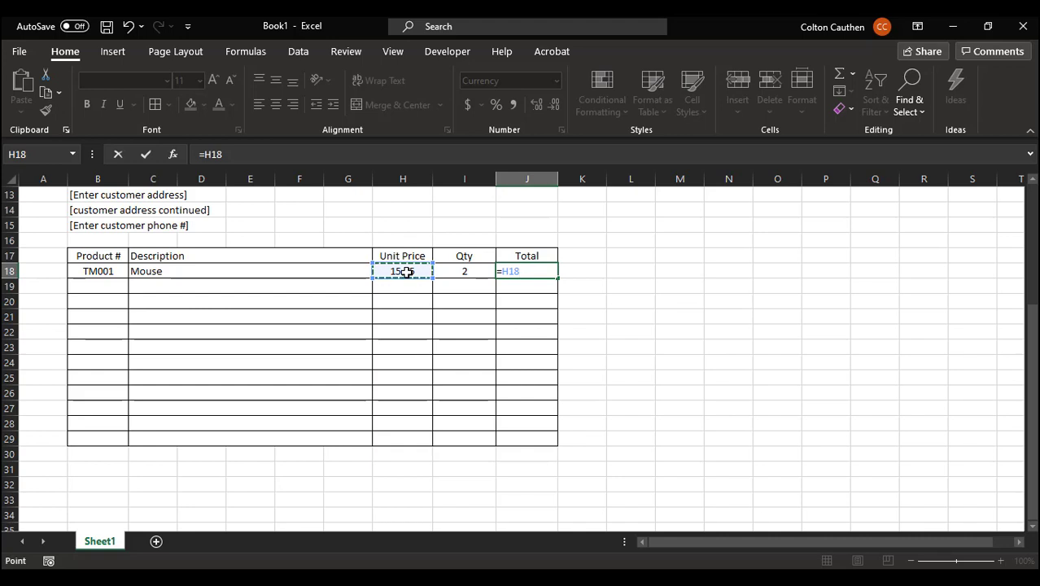
type("*")
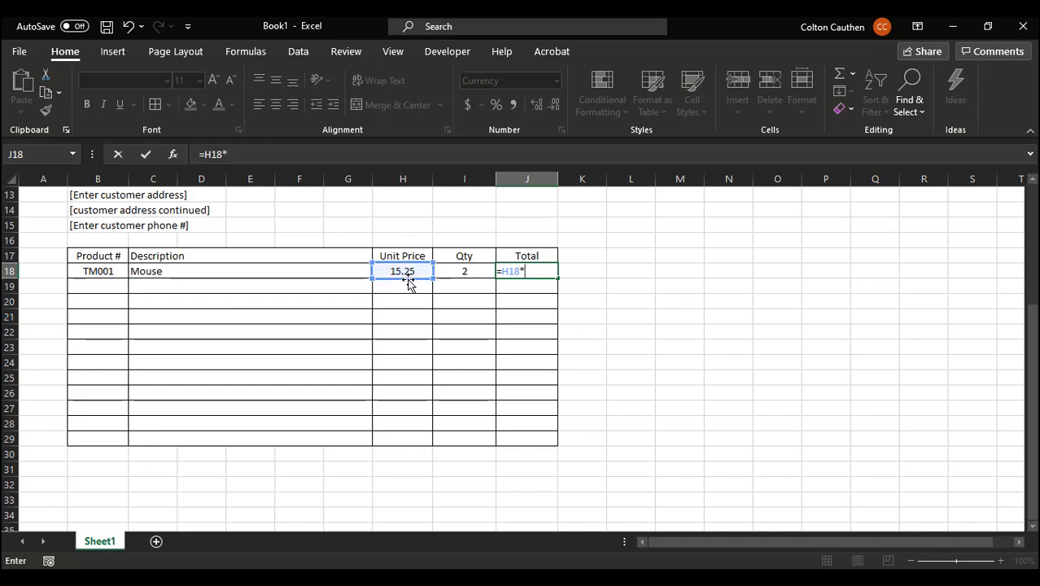
left_click(477, 271)
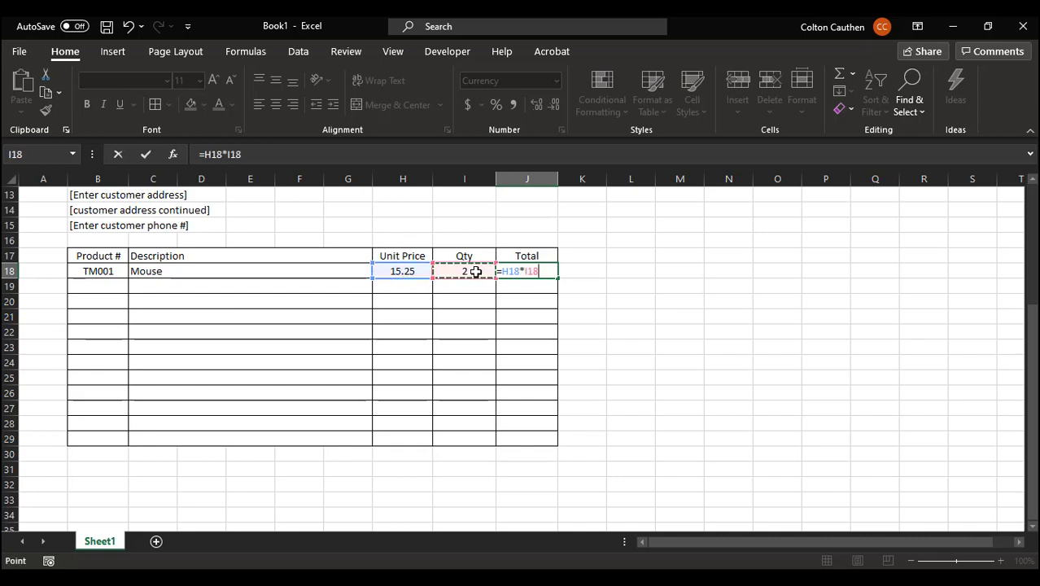
key("Return")
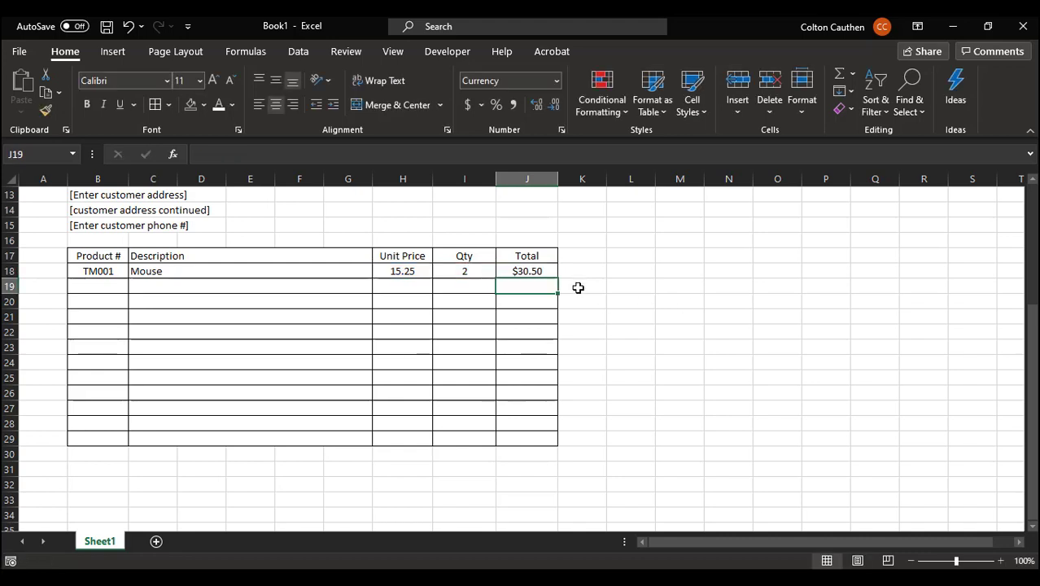
Copy the Total formula from J18 down to the remaining line-item rows J19:J29
left_click(528, 269)
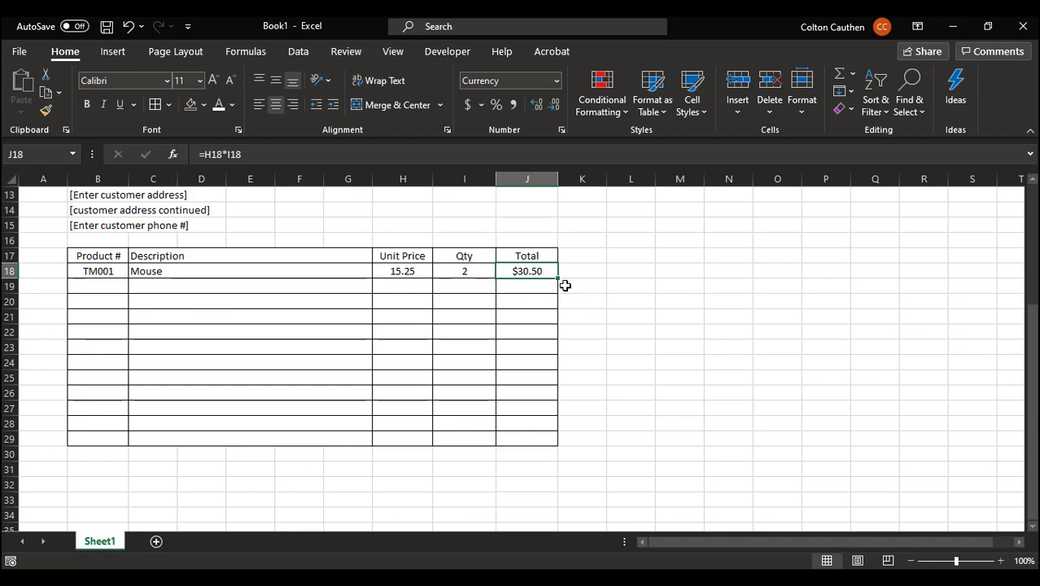
left_click_drag(558, 278, 556, 443)
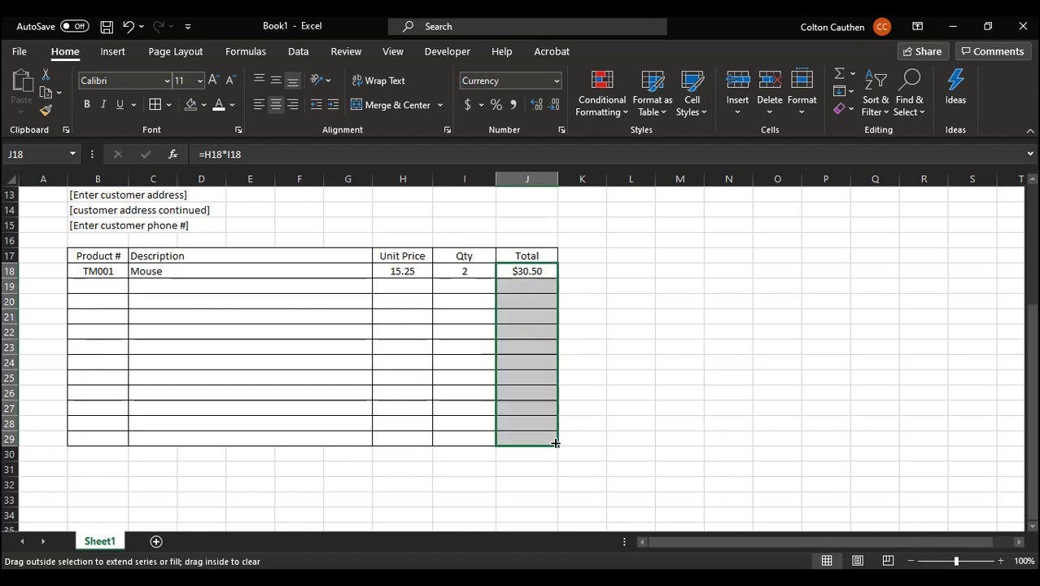
left_click(535, 274)
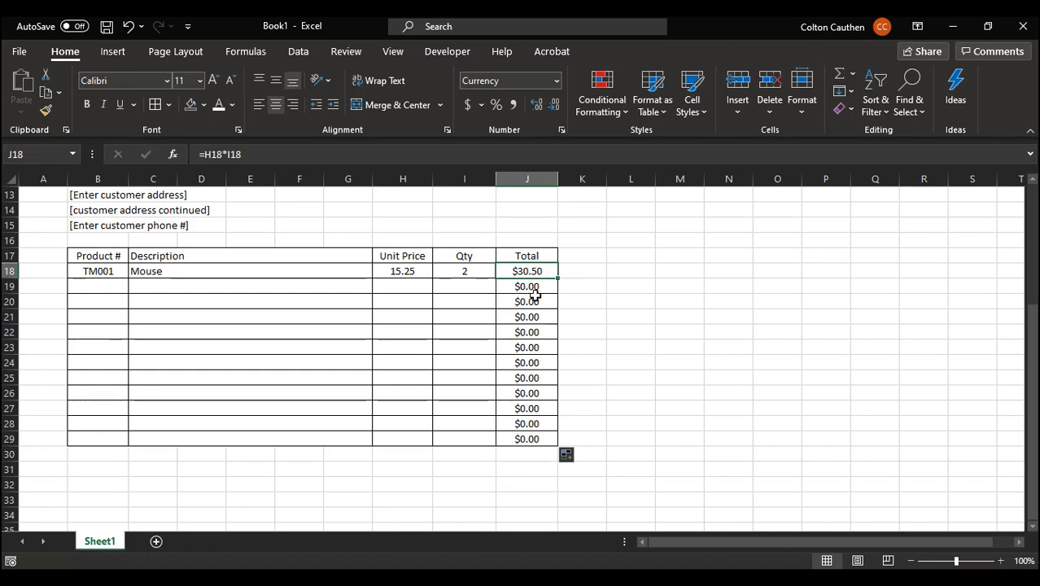
key("ctrl+c")
left_click_drag(535, 287, 544, 445)
key("ctrl+v")
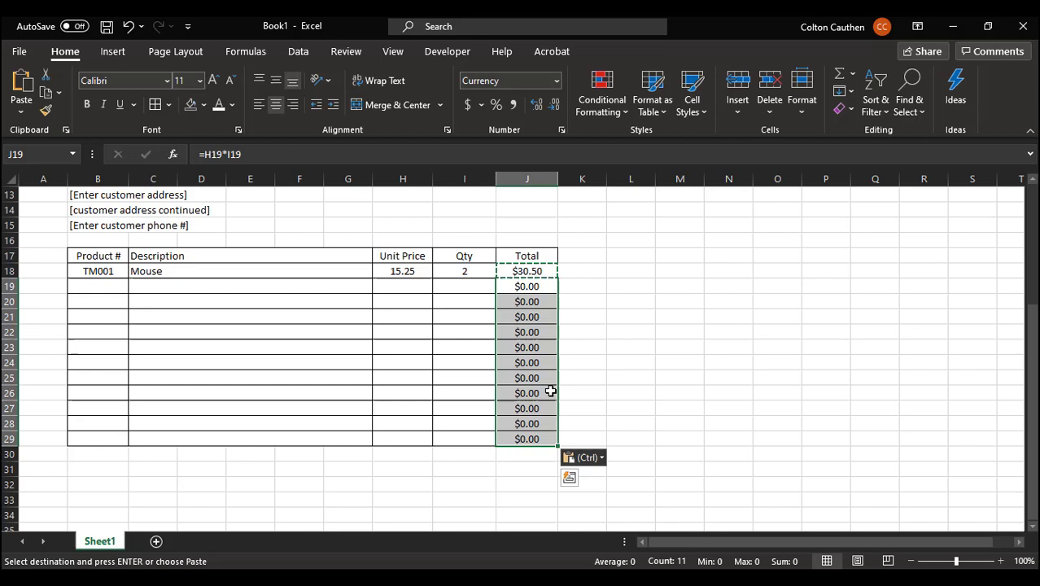
left_click(526, 298)
key("Escape")
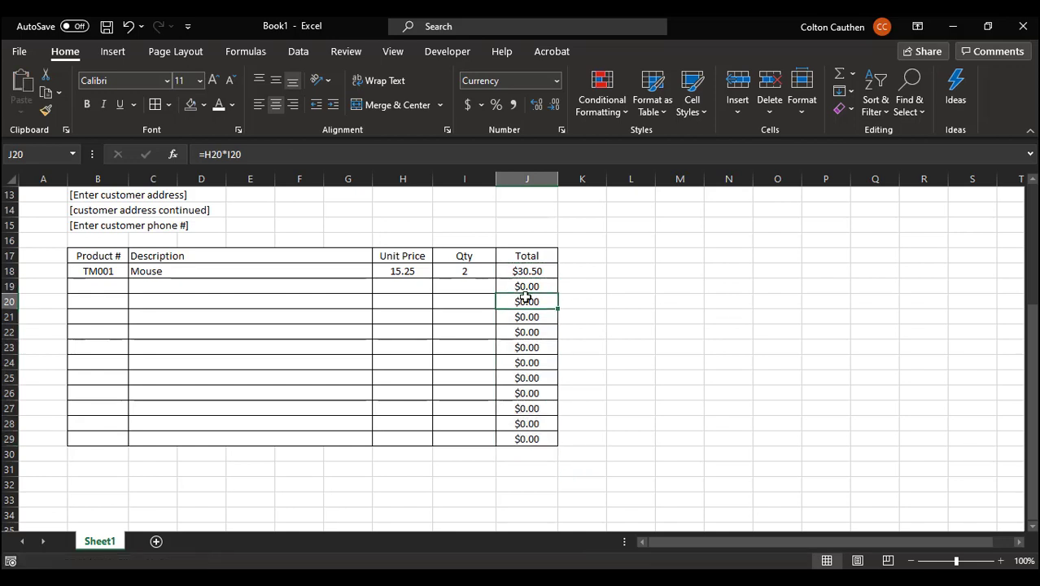
Label I31 Subtotal and sum the line totals in J31 with =SUM(J18:J29)
left_click(527, 463)
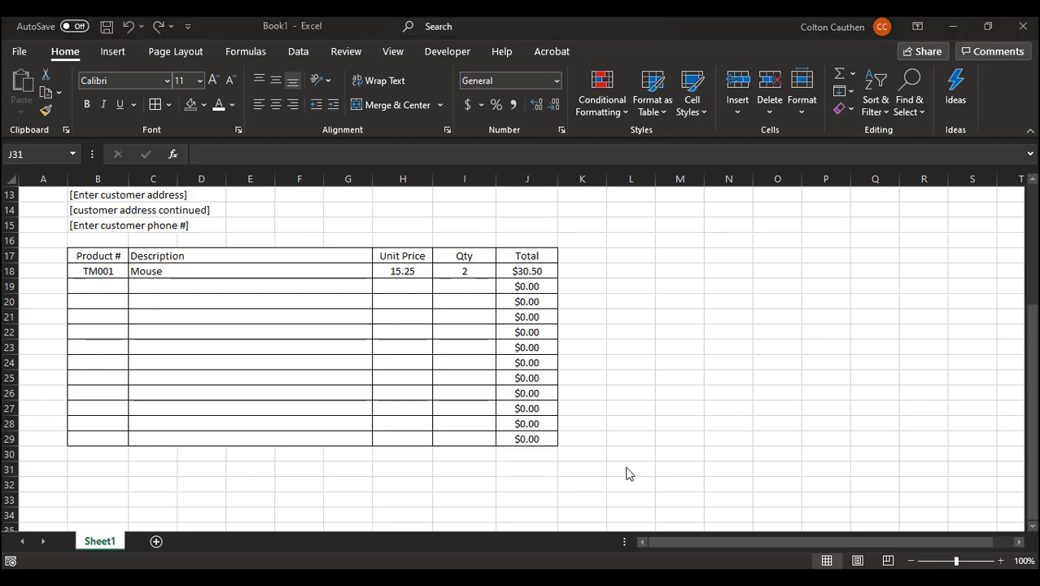
left_click(460, 468)
type("Su")
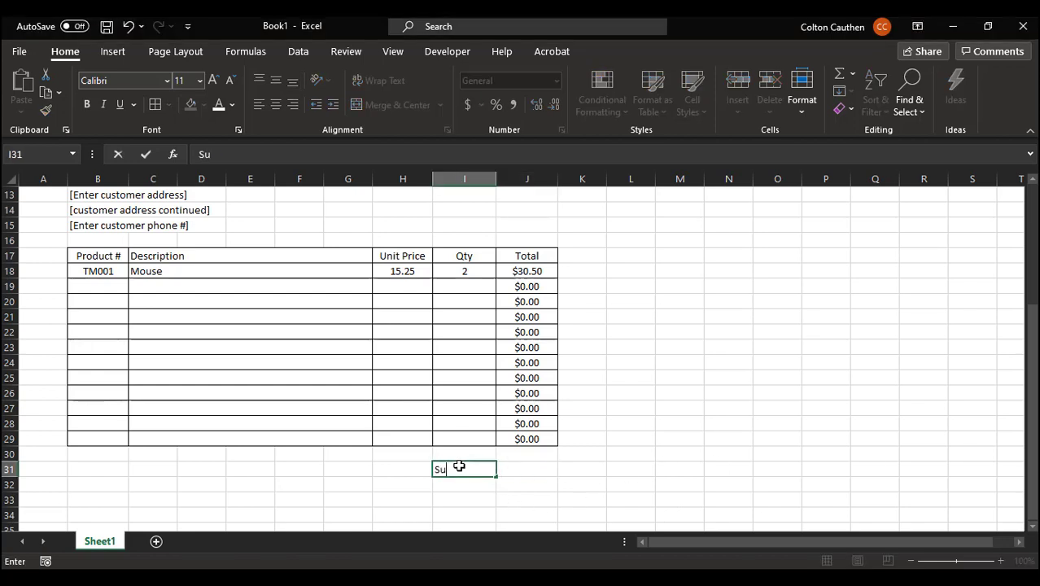
type("btotal")
key("Tab")
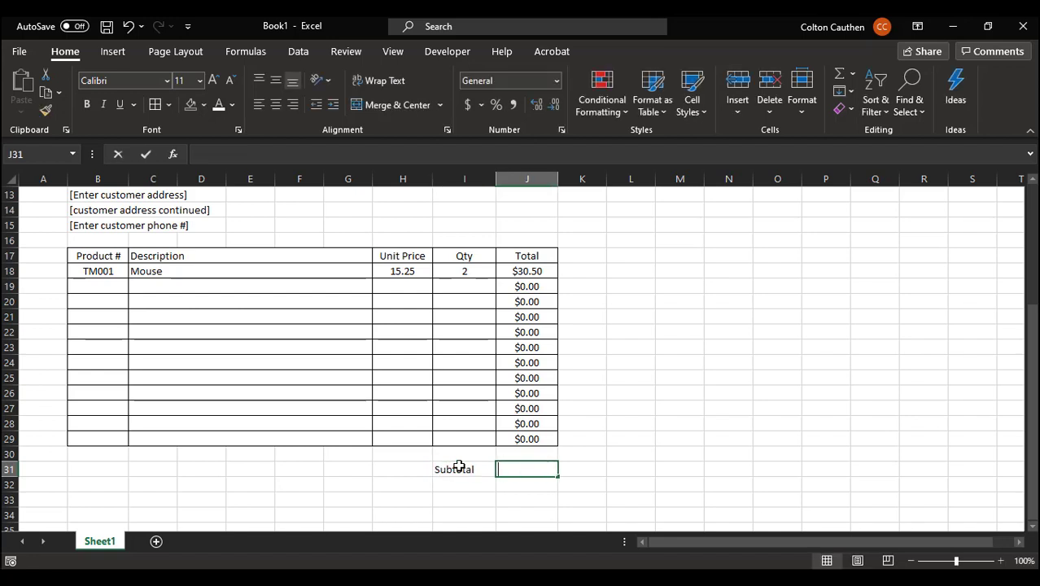
type("=")
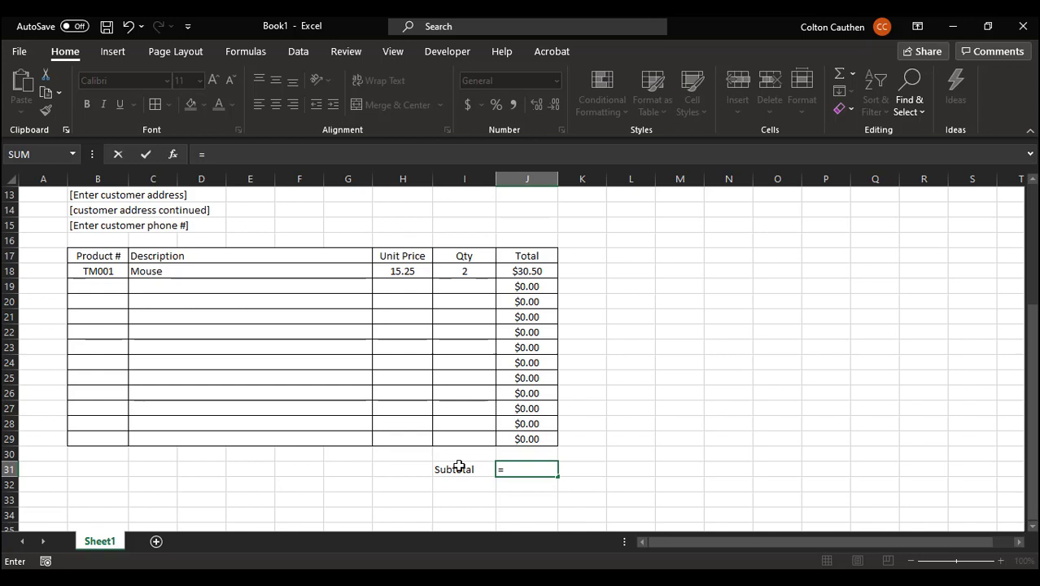
type("SUM")
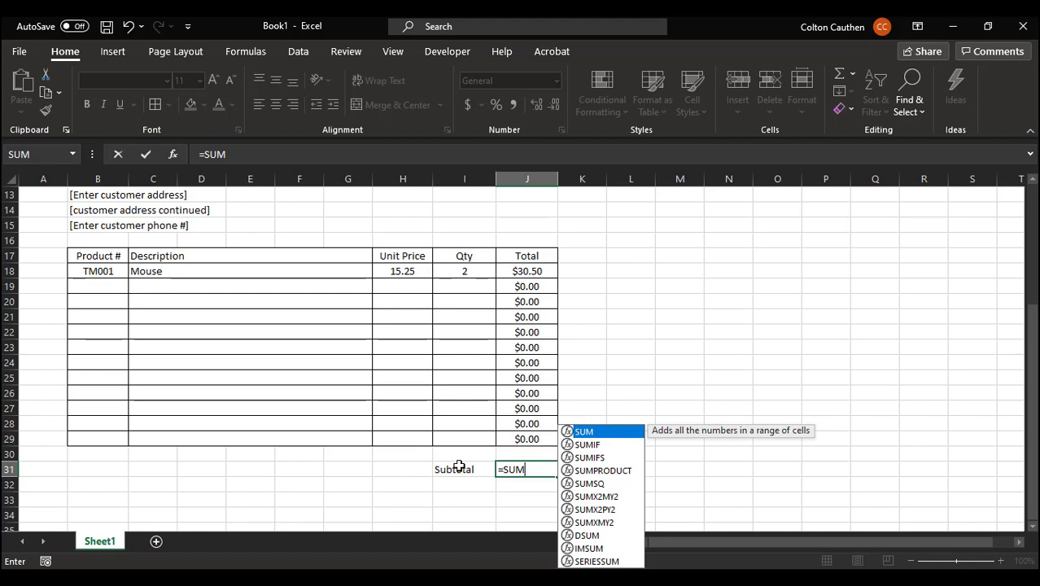
type("(")
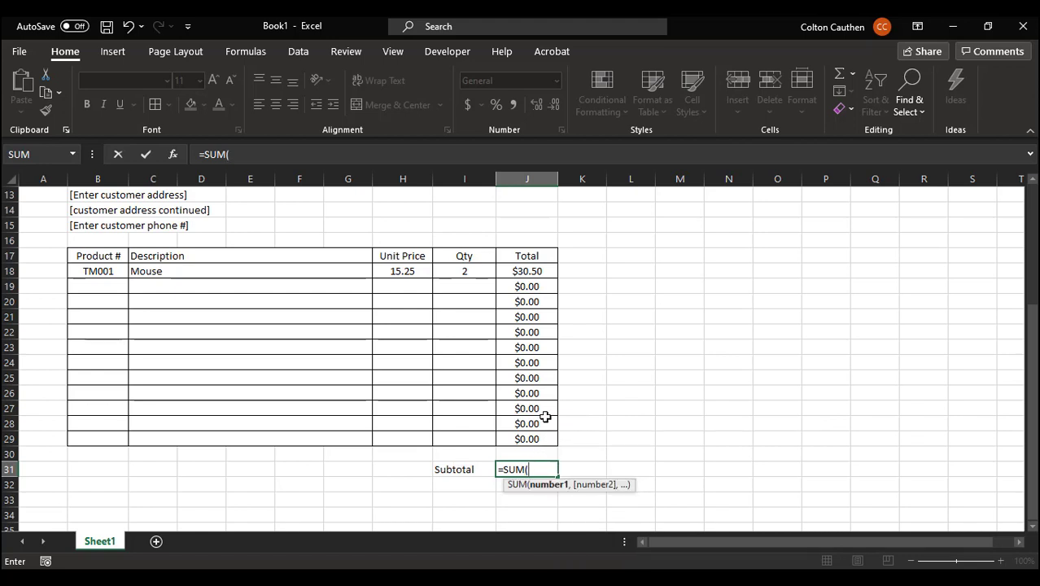
left_click_drag(538, 270, 529, 434)
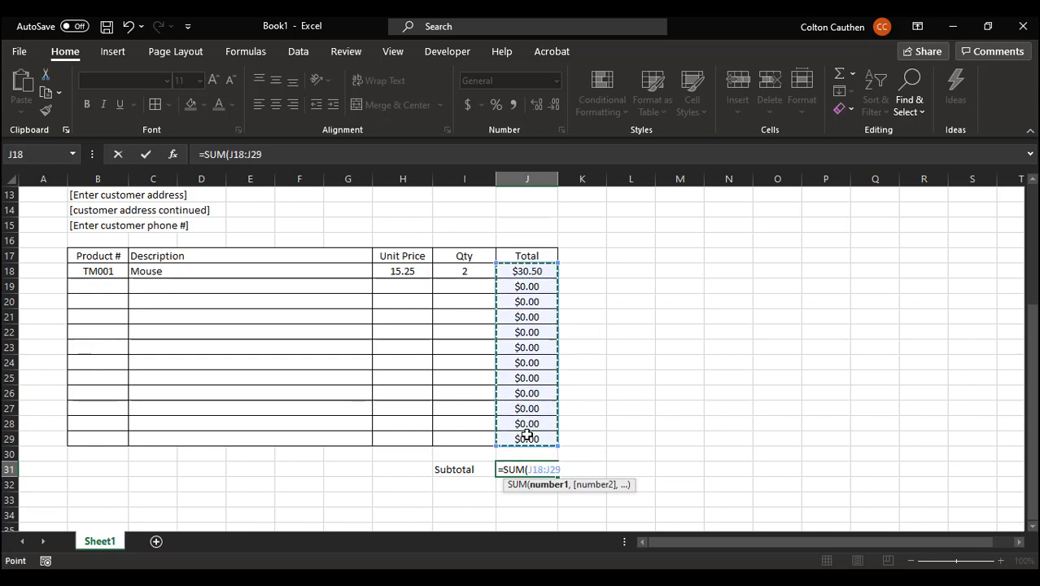
type(")")
key("Return")
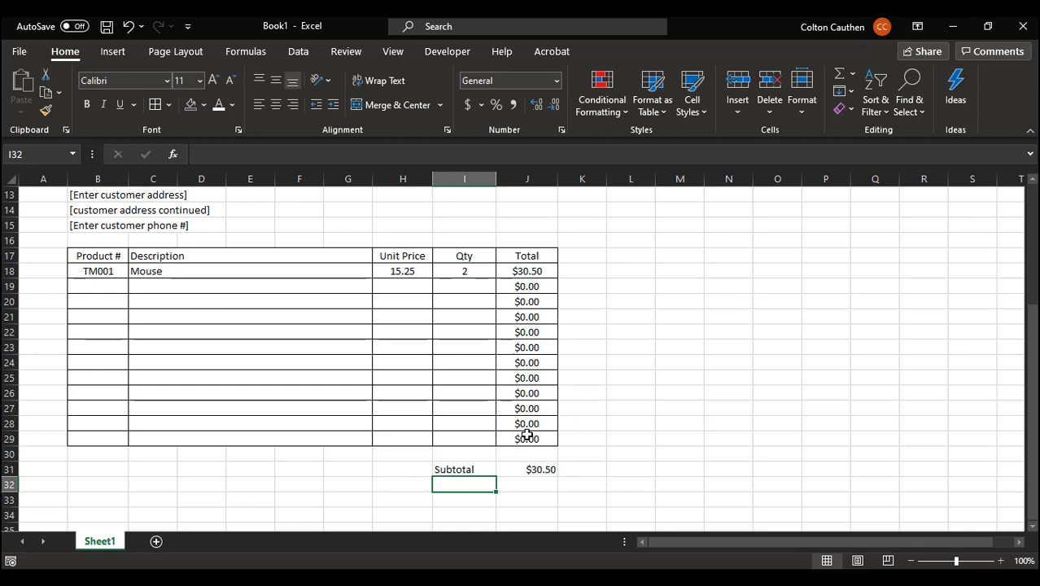
Enter unit price 35.25 and quantity 3 in row 19, and center the Subtotal amount in J31
left_click(533, 470)
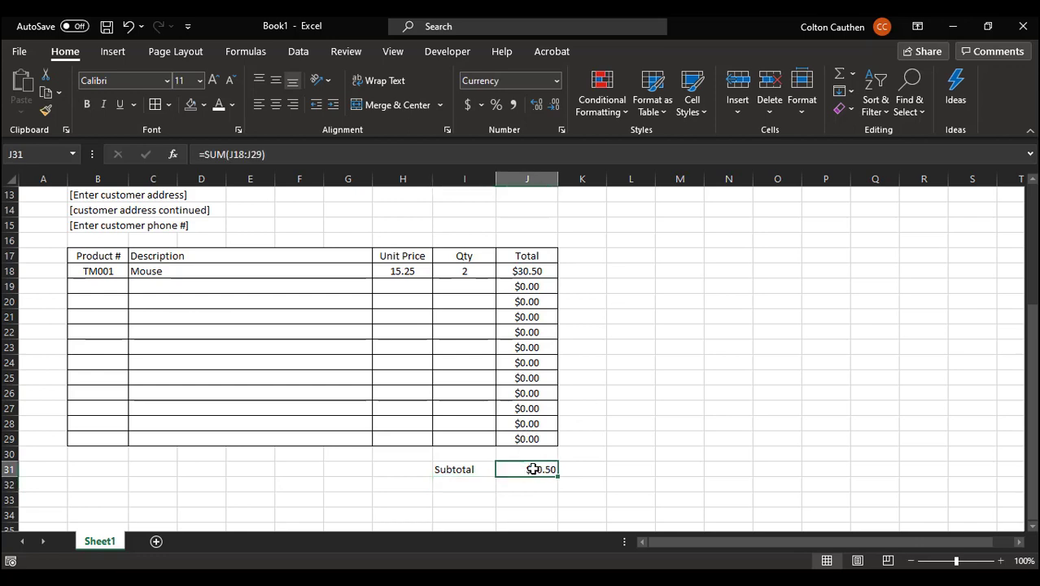
left_click(400, 288)
type("35.")
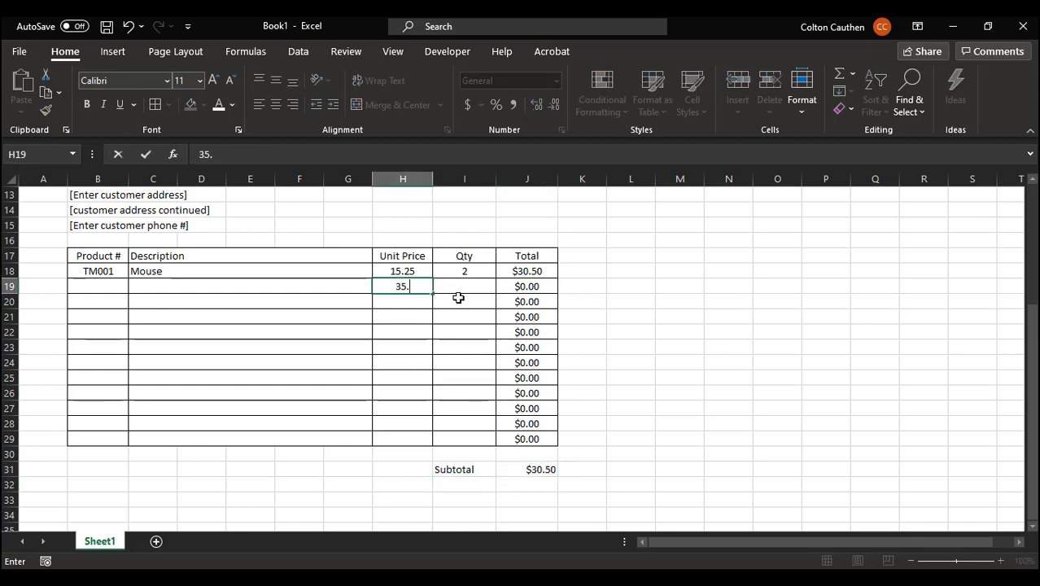
type("25")
key("Tab")
type("3")
key("Return")
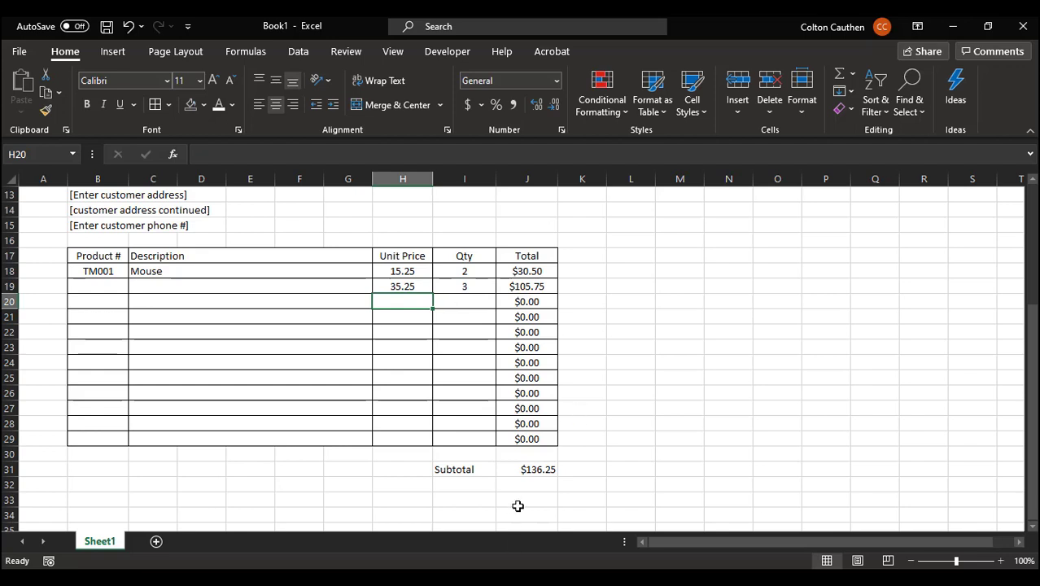
left_click(522, 470)
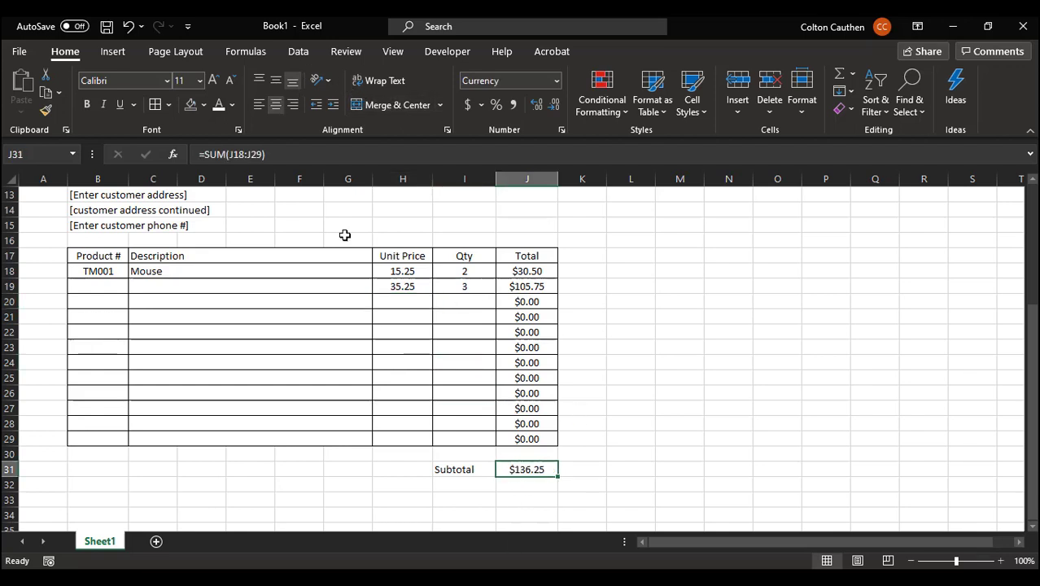
Label I32 Tax and calculate 8% tax on the subtotal in J32 with =0.08*J31
left_click(476, 483)
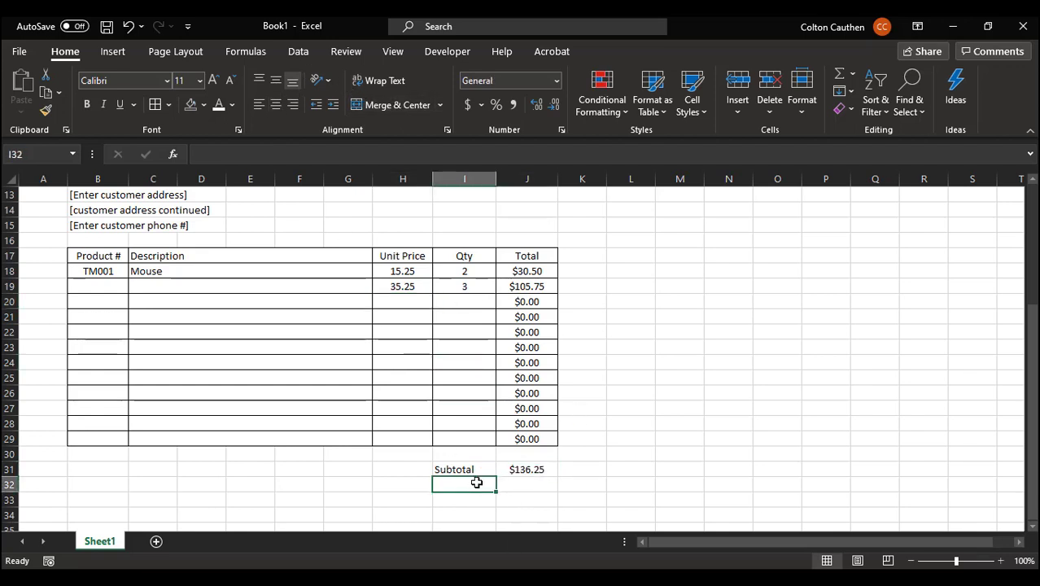
type("Tax")
key("Tab")
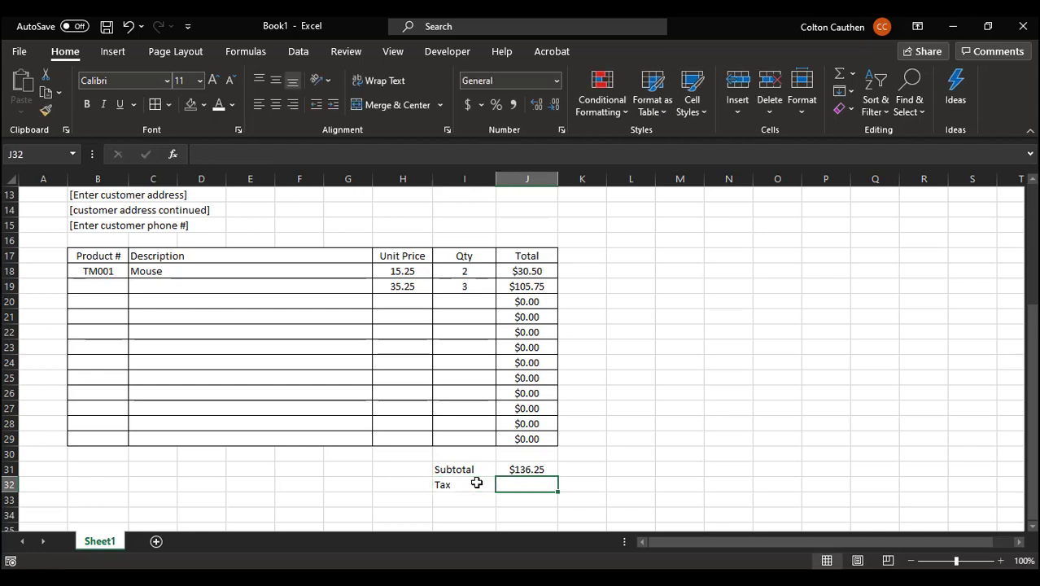
type("=")
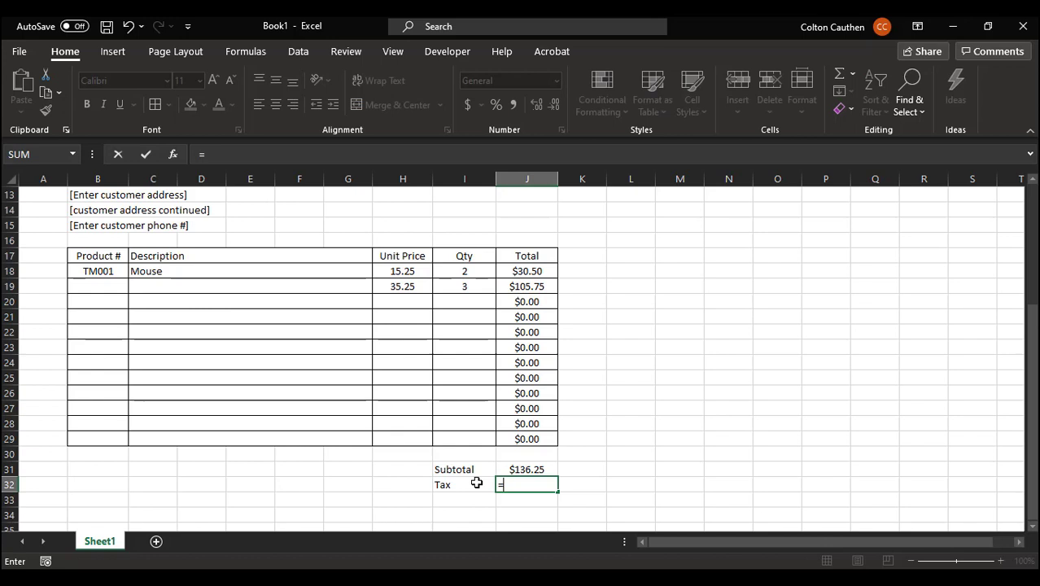
type("0.0")
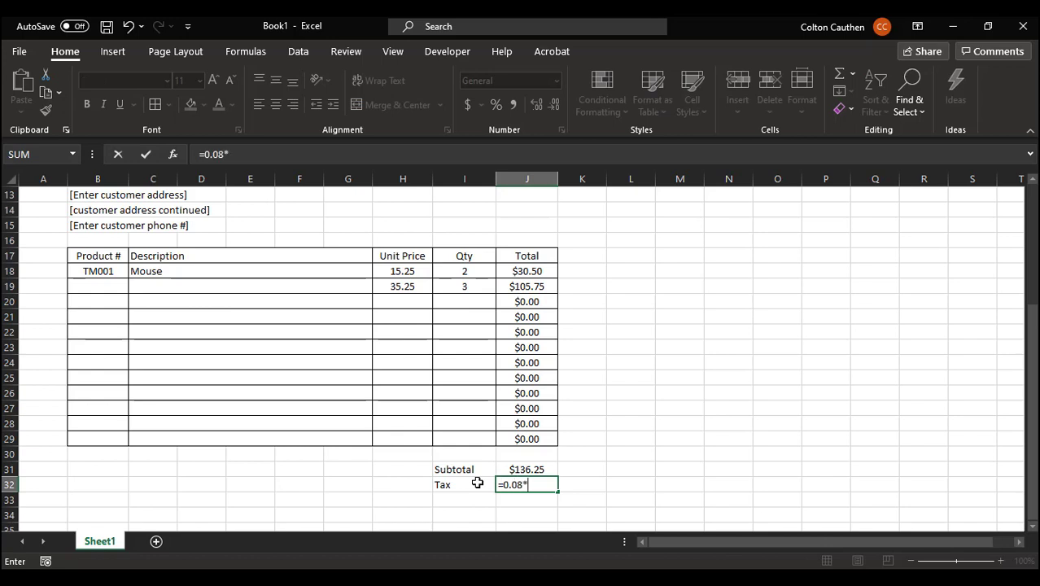
type("8*")
left_click(538, 469)
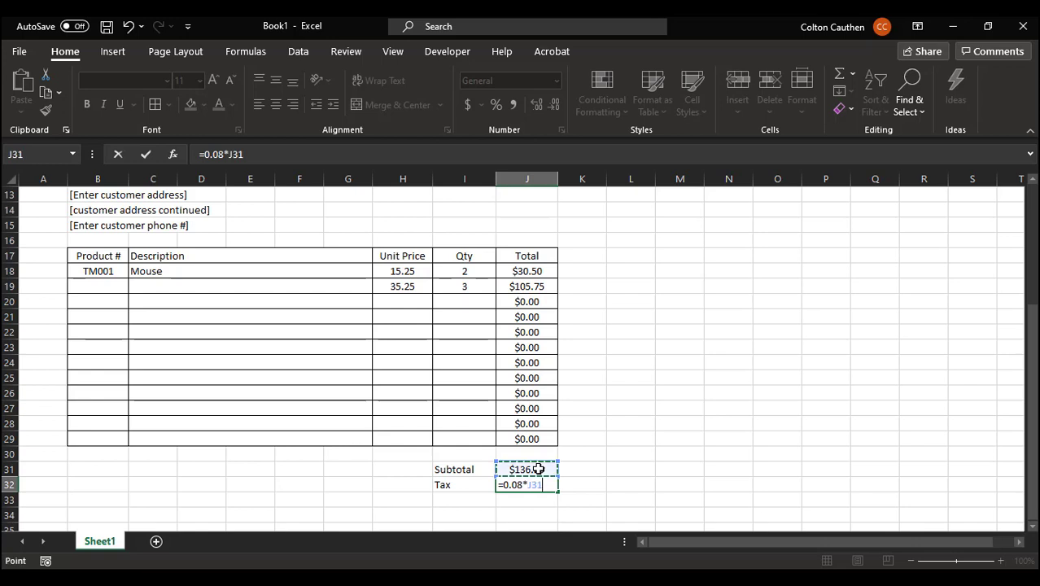
key("Return")
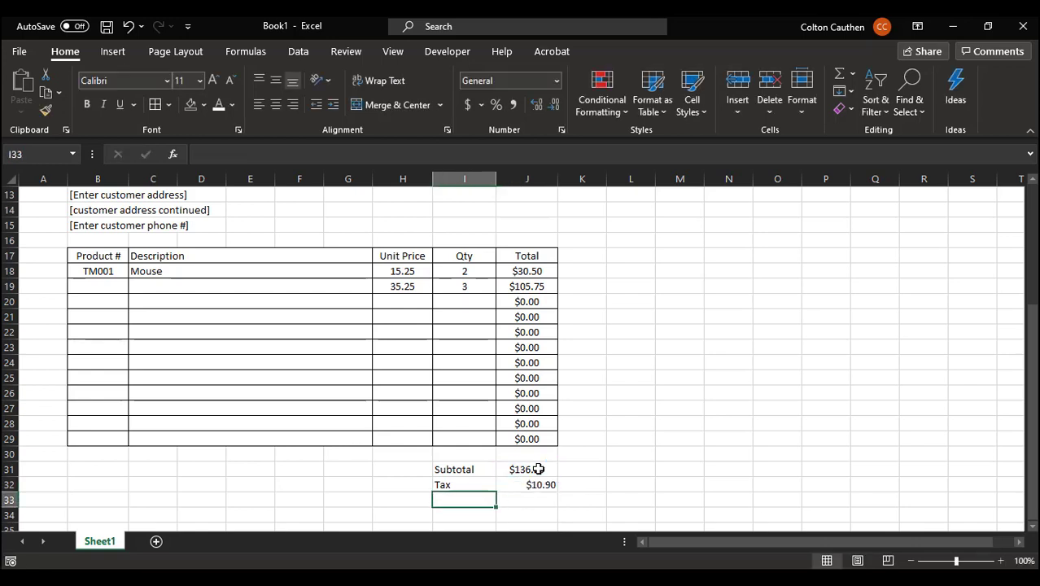
Label I33 Total, sum the subtotal and tax in J33 with =SUM(J31:J32), and center the amounts in J32:J33
type("Total")
key("Tab")
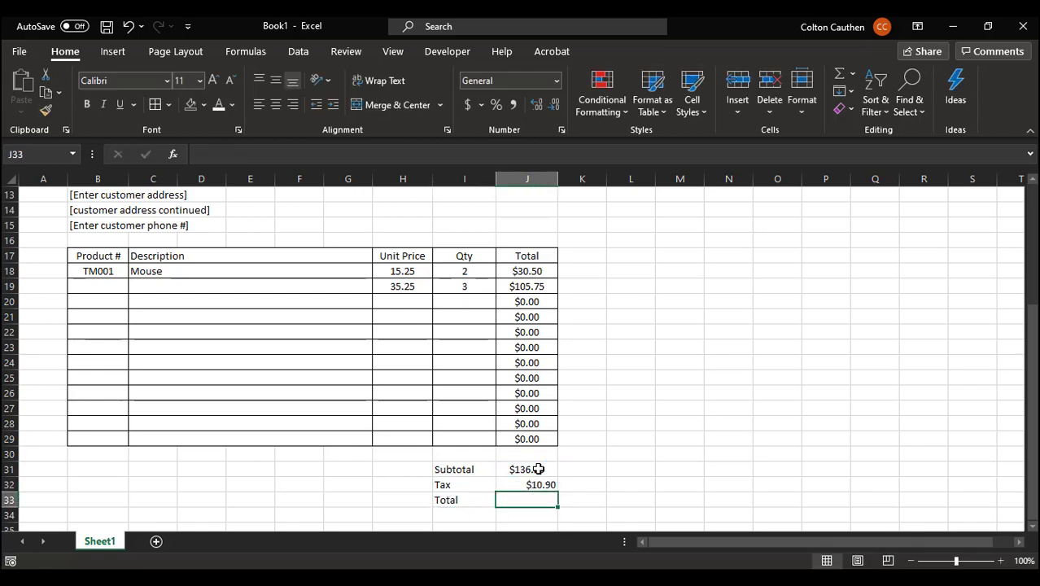
type("=SUM(")
left_click_drag(538, 484, 538, 469)
key("Return")
key("Up")
left_click(538, 484)
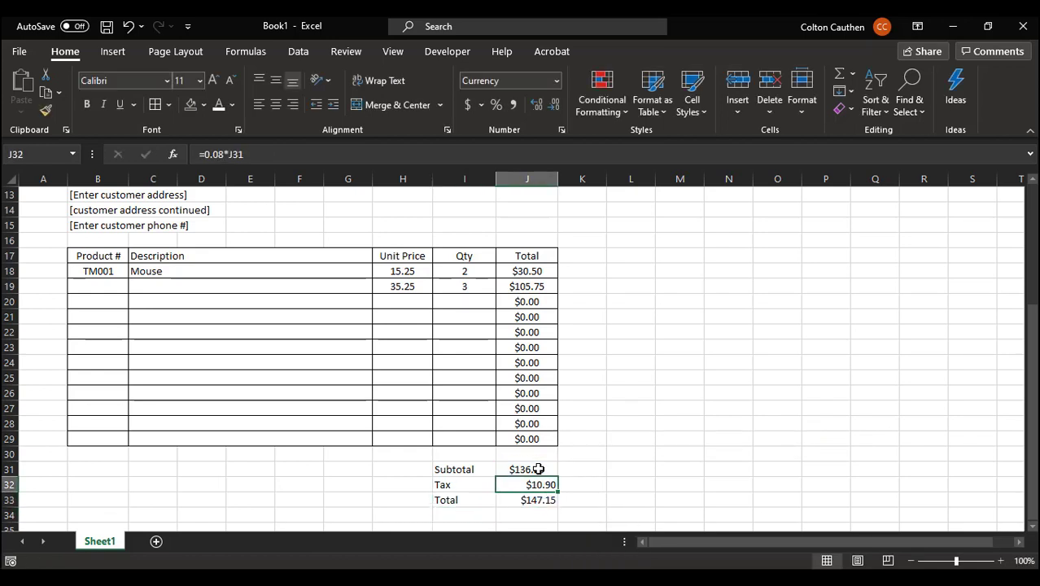
key("shift+Down")
left_click(276, 104)
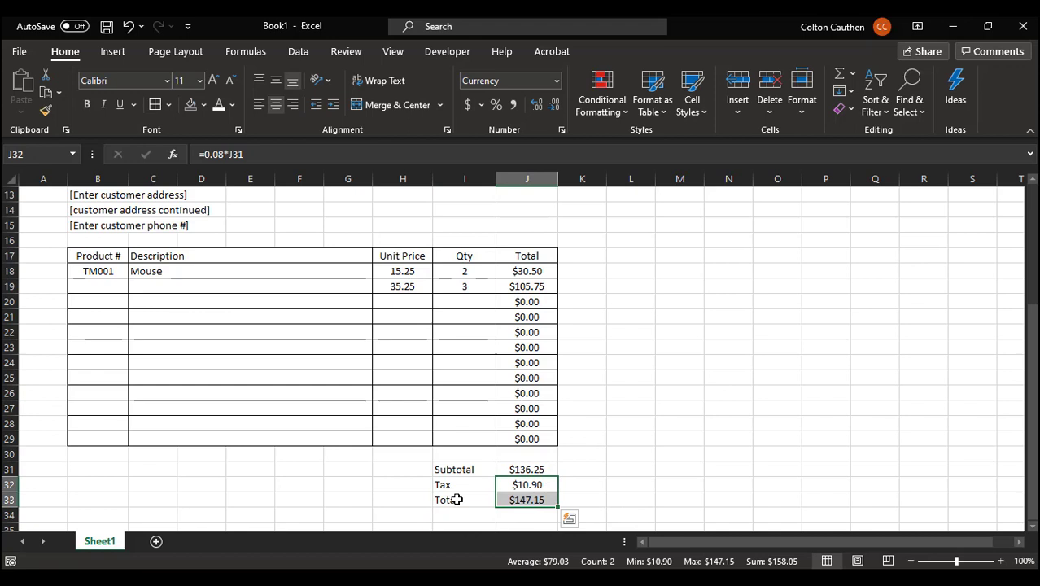
Insert a row above Tax and label its cell I32 Discount
left_click(458, 499)
left_click(465, 485)
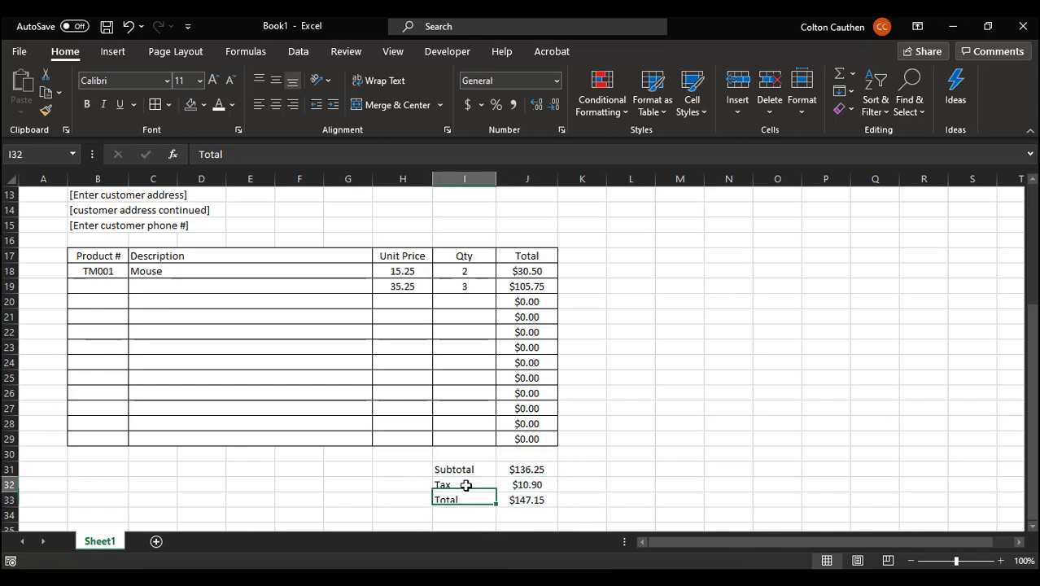
key("alt+h")
type("ir")
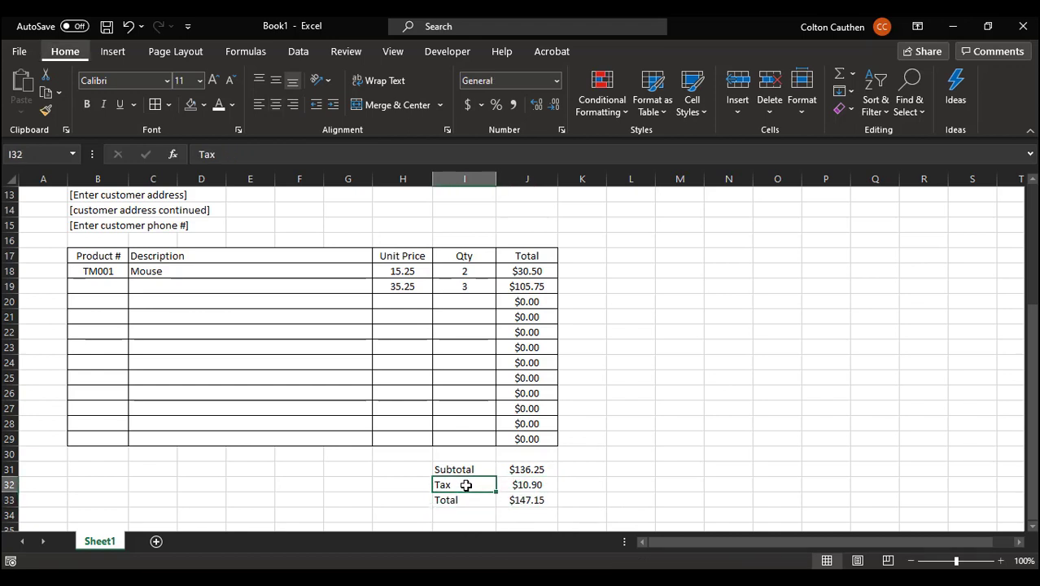
type("Discount")
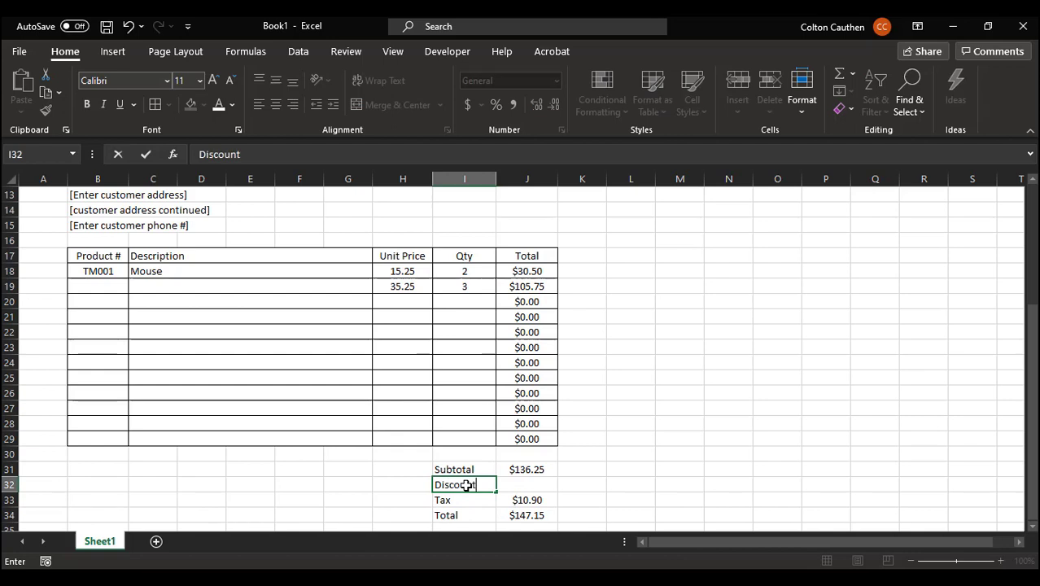
key("Tab")
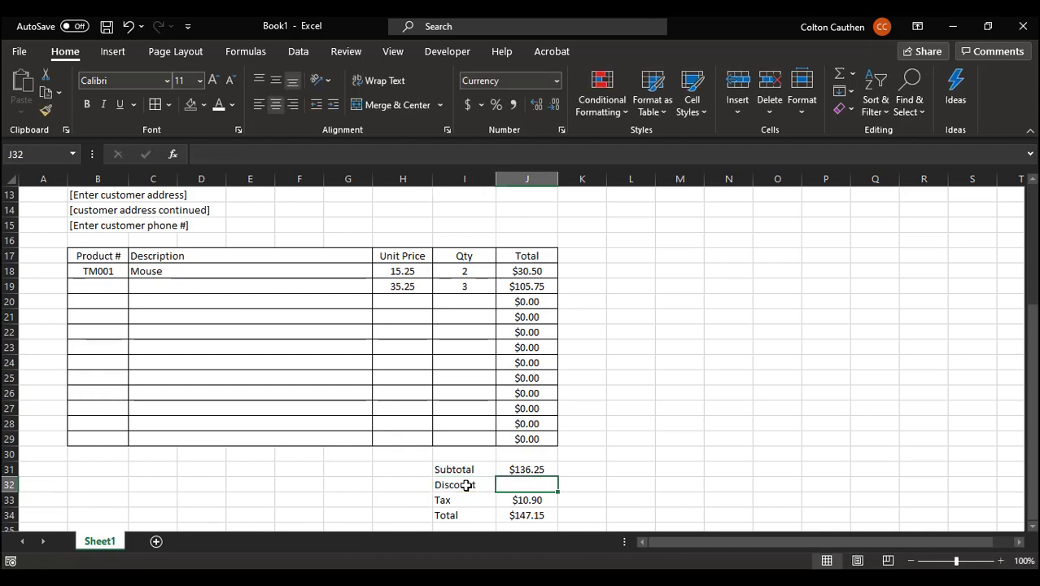
Enter a discount of 10 in J32 and open the Total formula in J34 for editing
type("10")
key("Return")
key("Right")
key("Down")
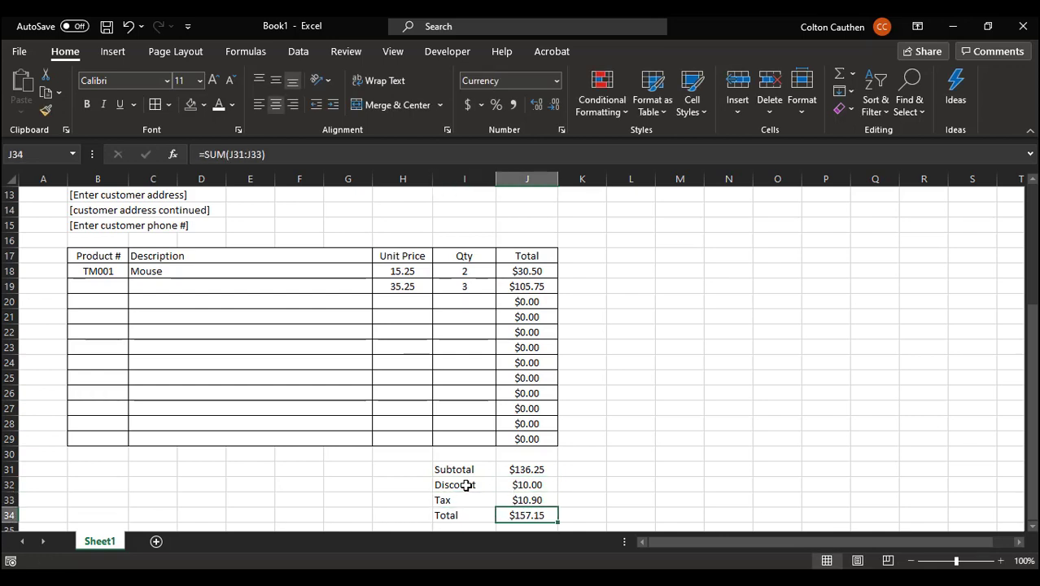
left_click(308, 154)
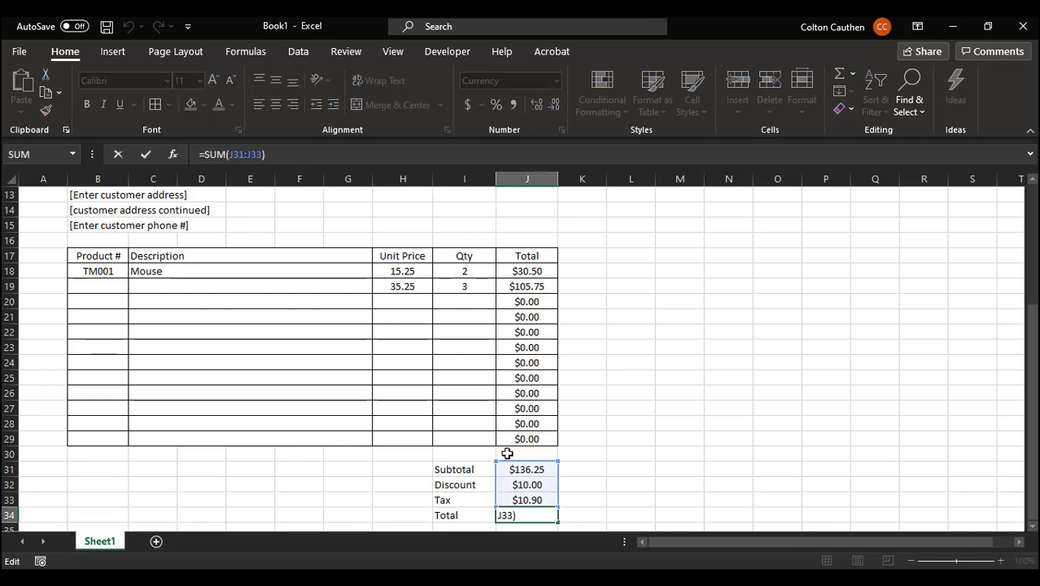
Set the Discount amount in J32 to -10 and check the Total formula in J34
left_click(527, 486)
type("-10")
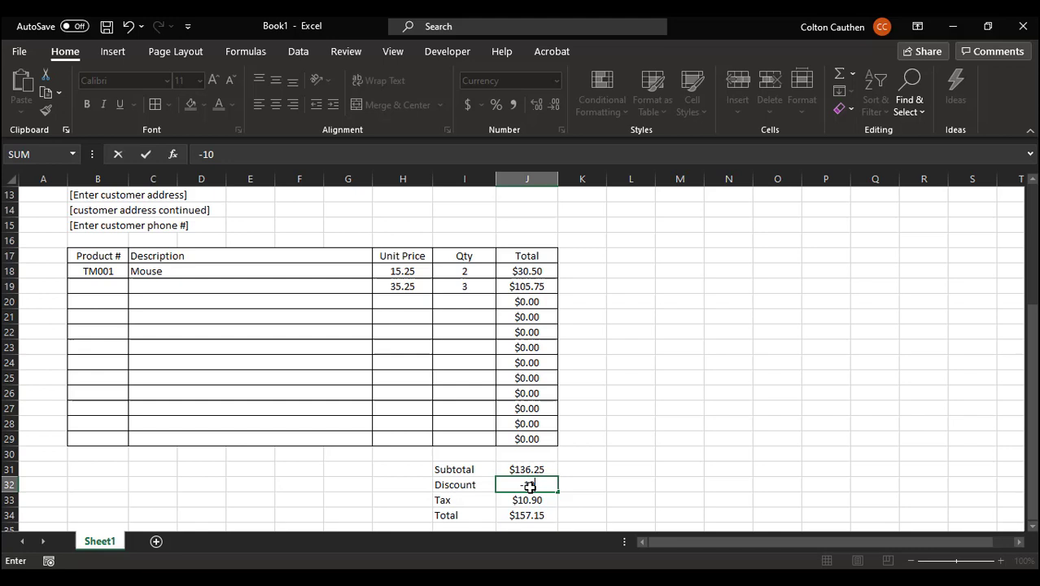
key("Return")
left_click(547, 516)
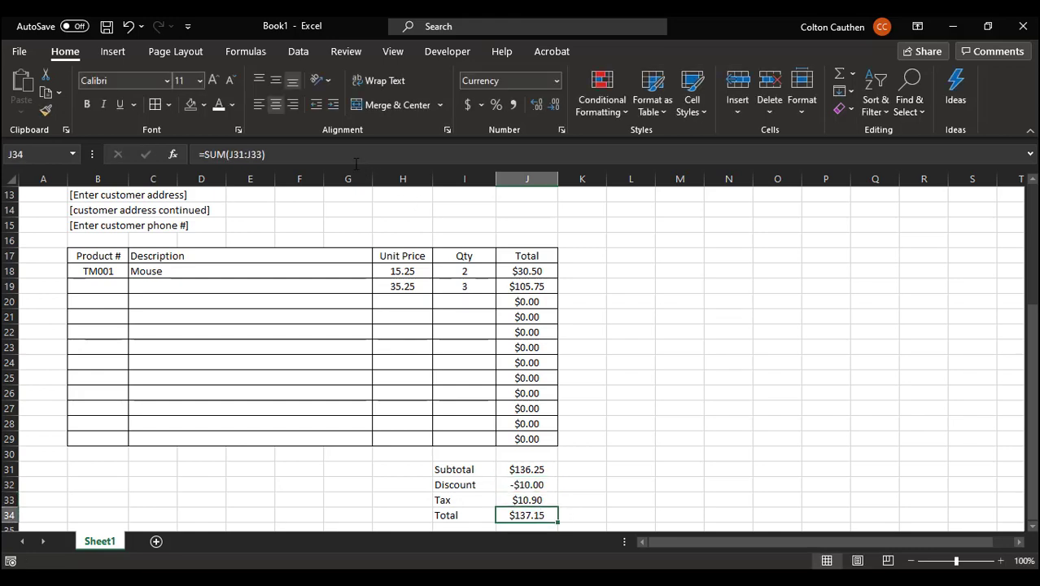
key("F2")
key("Escape")
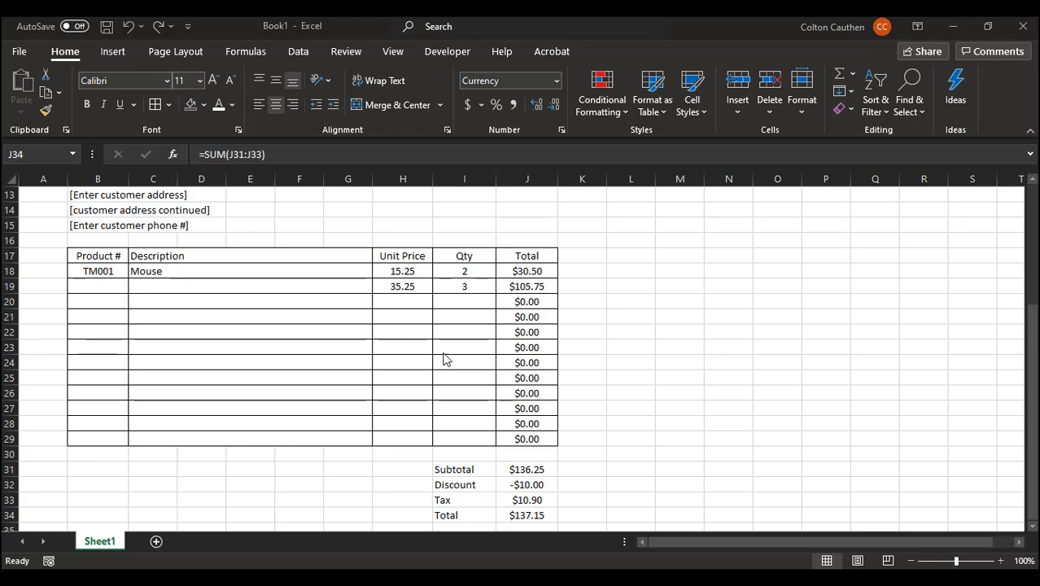
Switch the sheet to Page Layout view and examine how the invoice's rows and columns fall across the printed pages
scroll(464, 362, "up", 4)
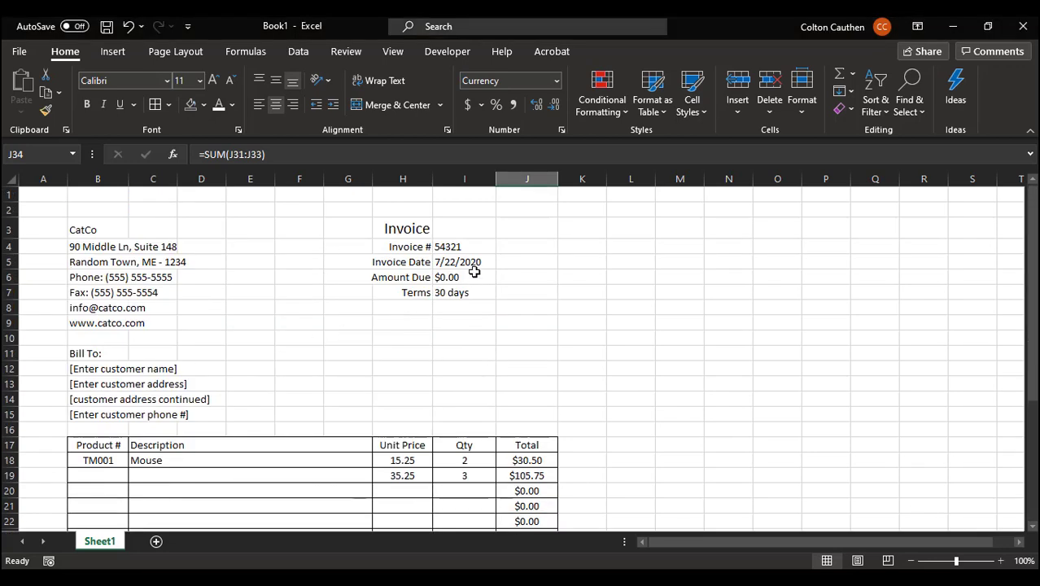
scroll(475, 302, "down", 5)
scroll(791, 525, "up", 3)
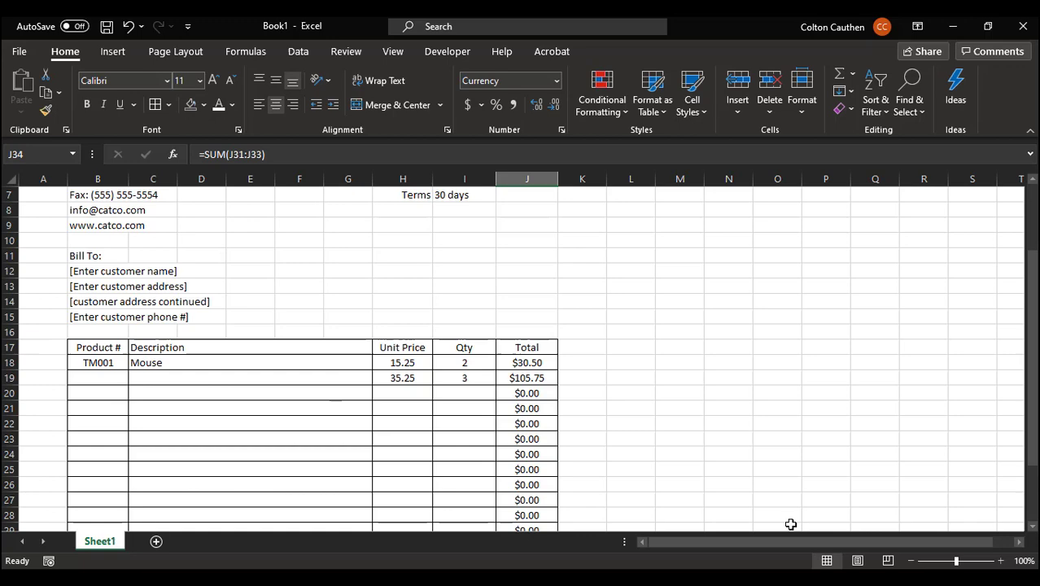
left_click(858, 561)
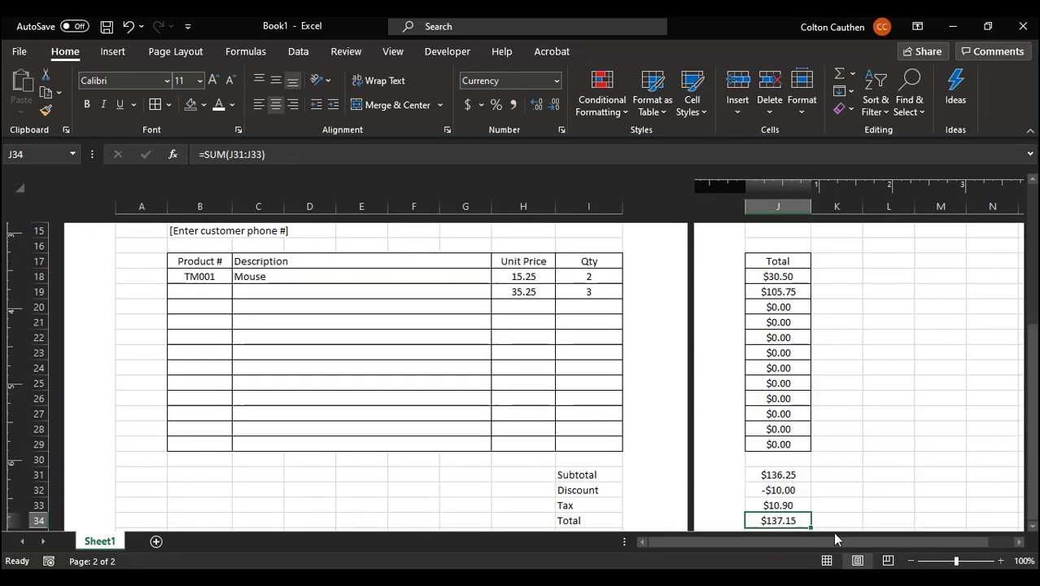
scroll(671, 444, "up", 4)
scroll(671, 446, "up", 2)
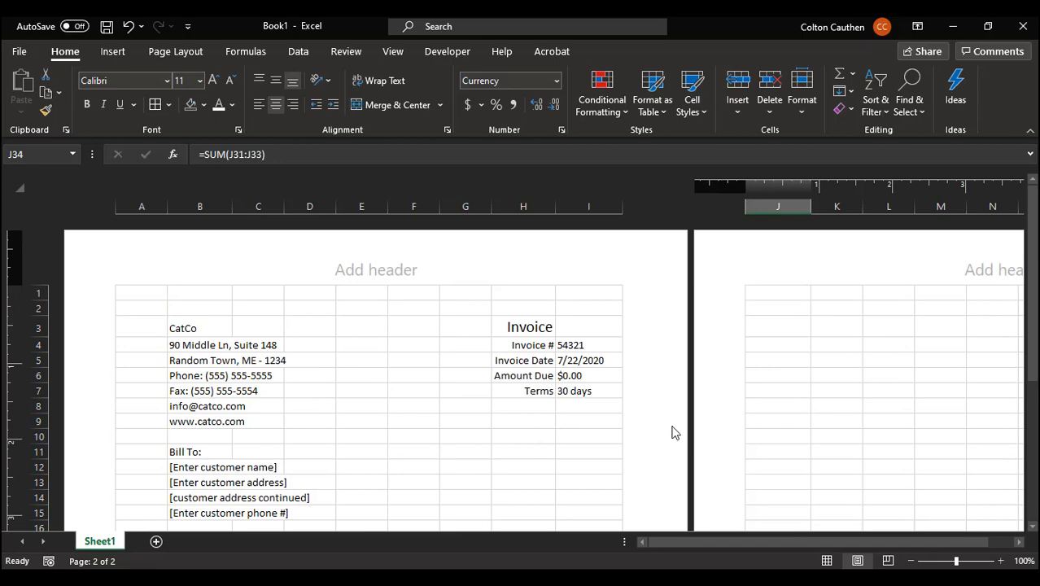
scroll(672, 432, "down", 4)
scroll(680, 383, "down", 3)
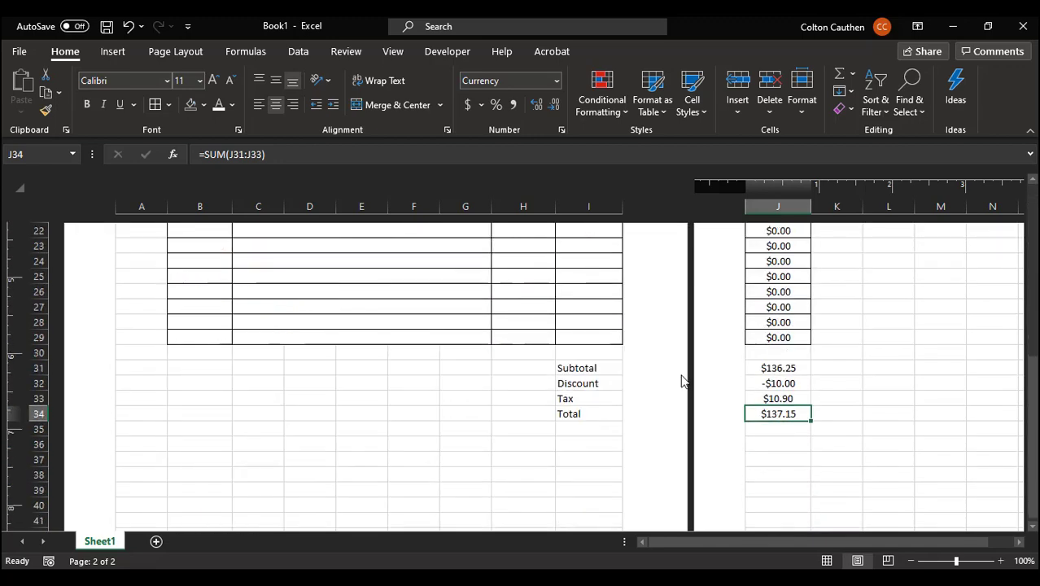
scroll(681, 378, "up", 5)
scroll(651, 350, "up", 2)
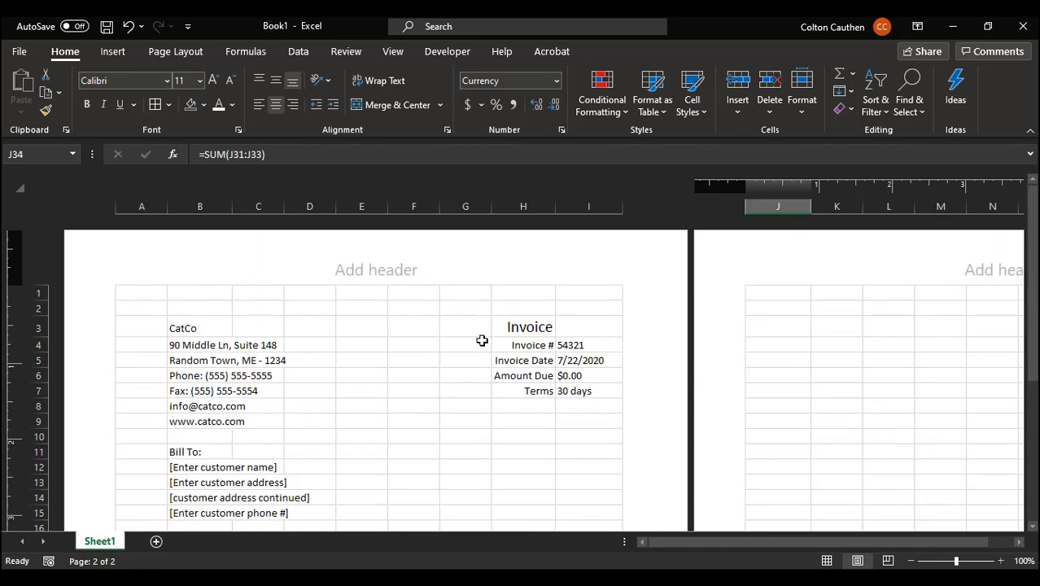
scroll(482, 340, "down", 5)
scroll(575, 354, "up", 5)
Narrow column I slightly and shrink the empty column A to a thin margin
mouse_move(622, 209)
left_mouse_down()
mouse_move(608, 210)
mouse_move(617, 211)
left_mouse_up()
scroll(579, 407, "down", 3)
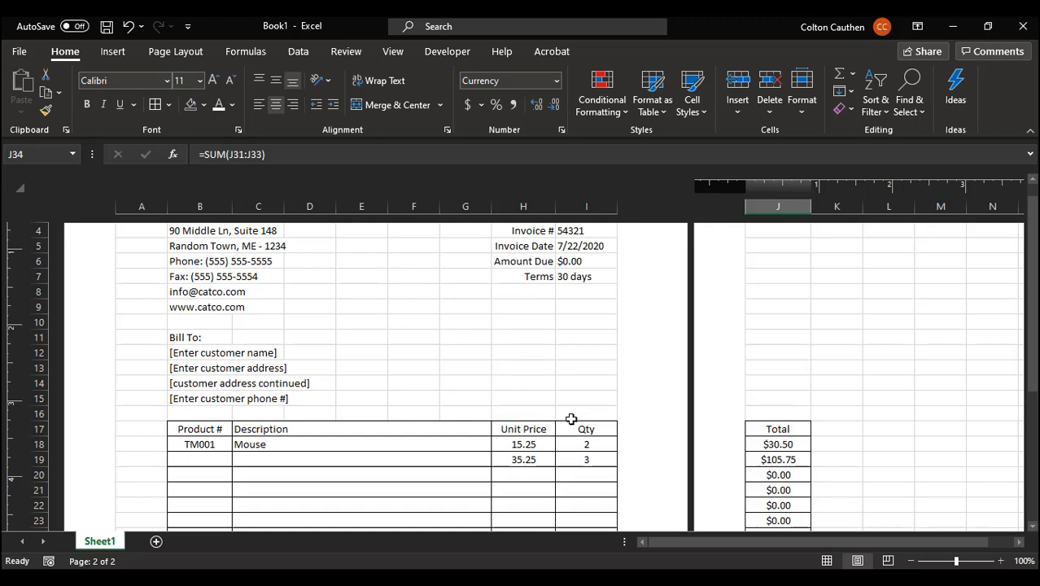
scroll(579, 407, "up", 3)
left_click_drag(168, 209, 132, 210)
scroll(128, 332, "down", 5)
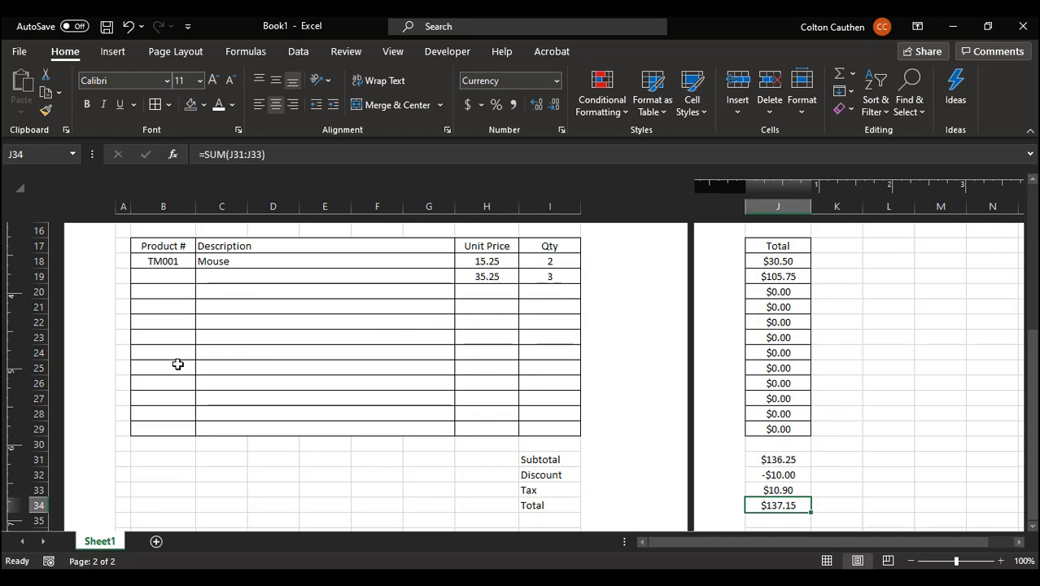
scroll(178, 364, "up", 2)
scroll(406, 377, "down", 4)
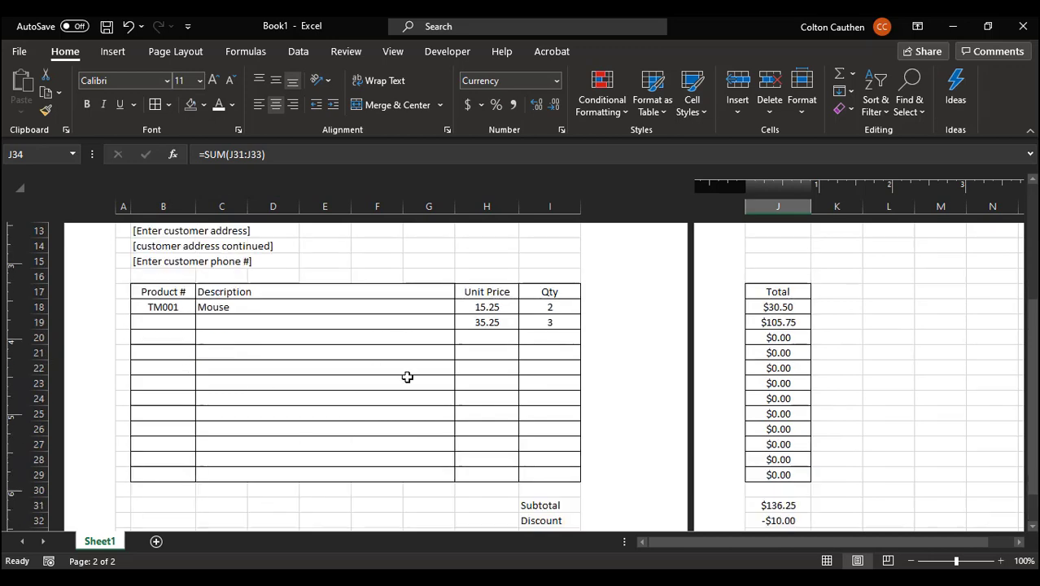
scroll(406, 376, "up", 6)
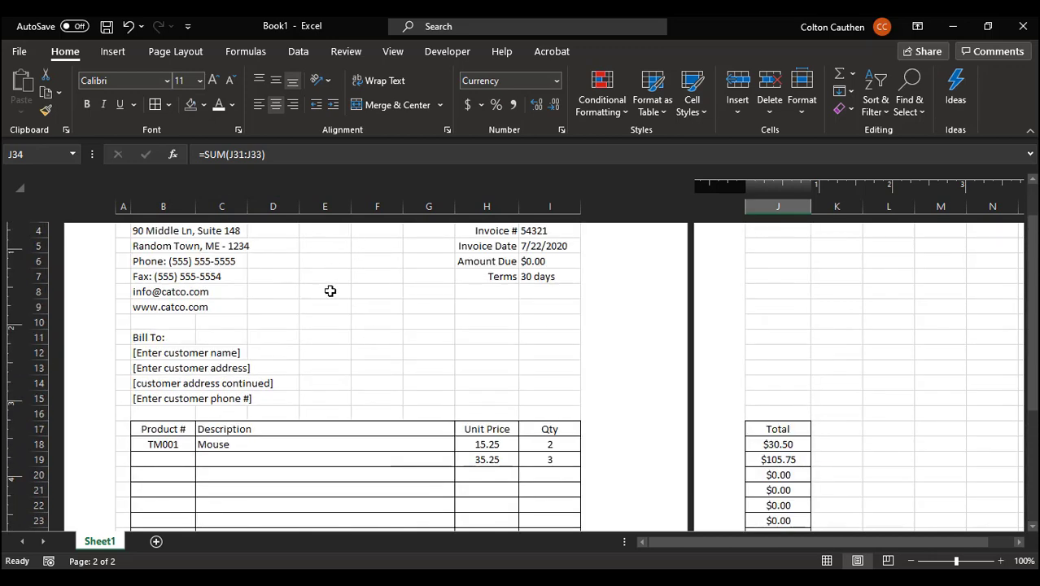
Narrow column E so that the Total column fits on the first page, and review the page from header to totals
left_click(338, 337)
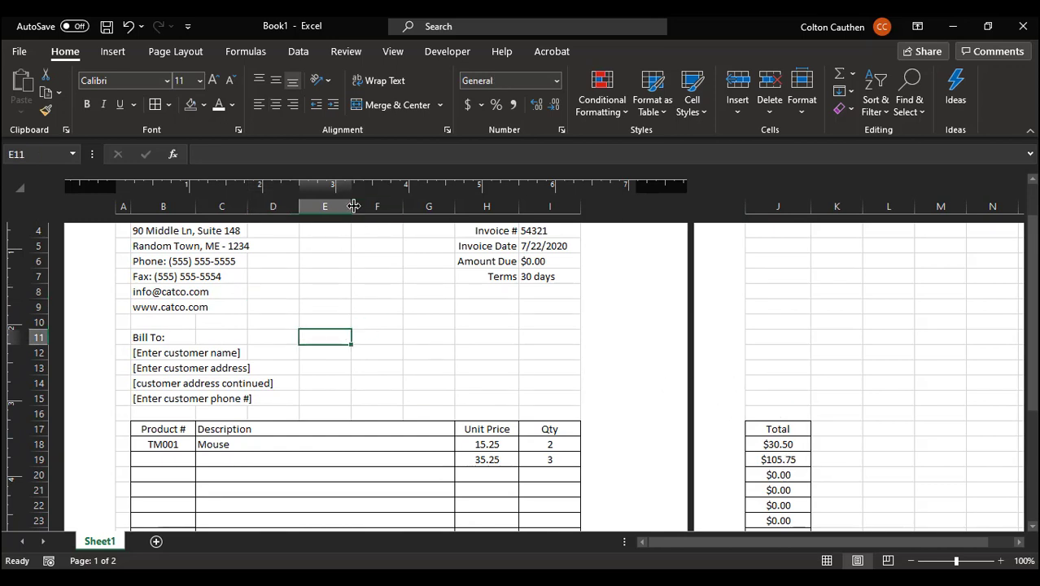
left_click_drag(352, 206, 332, 206)
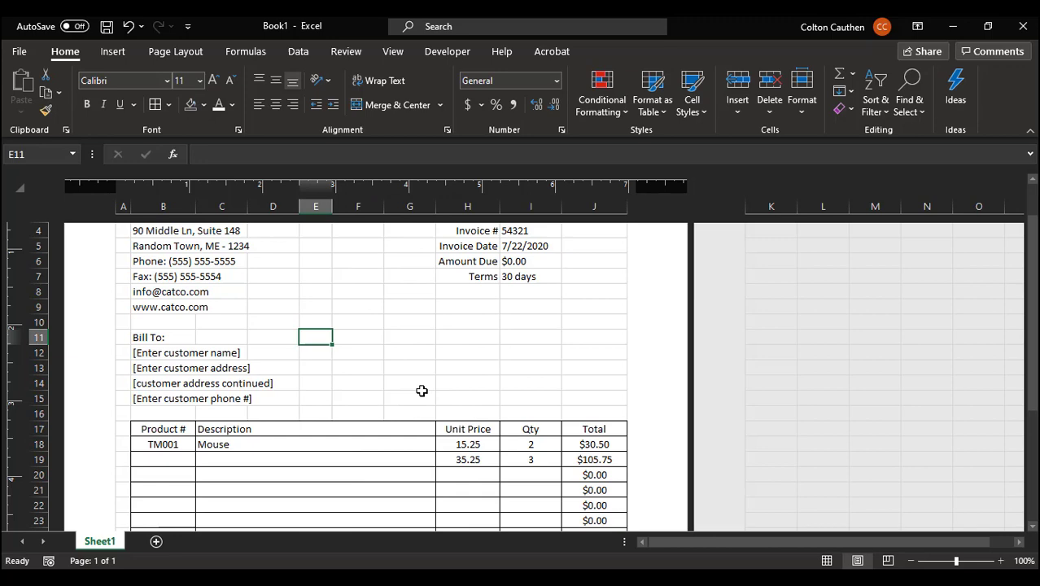
scroll(417, 391, "up", 2)
scroll(413, 374, "down", 7)
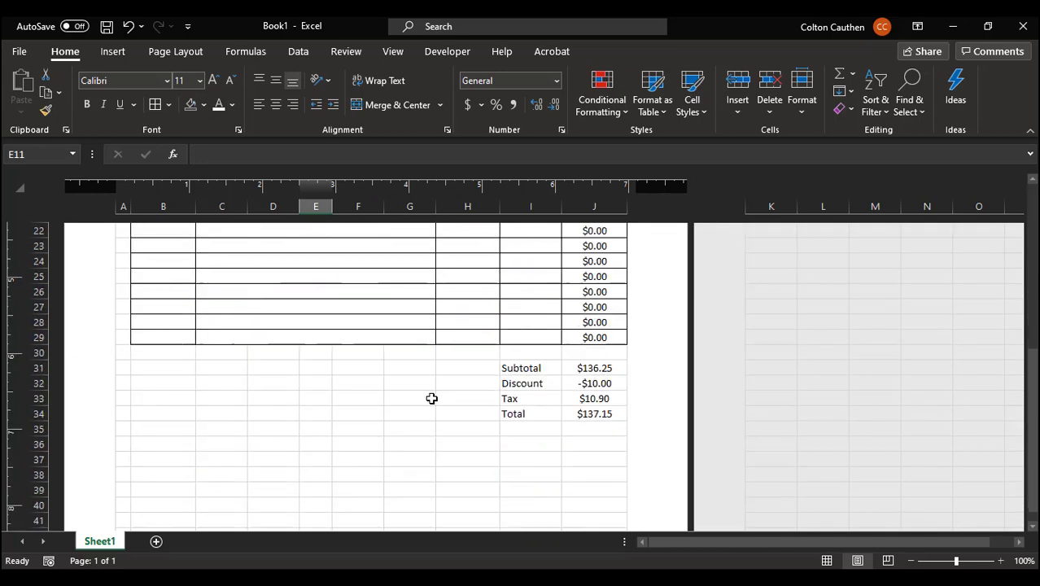
scroll(530, 400, "down", 2)
scroll(537, 414, "up", 10)
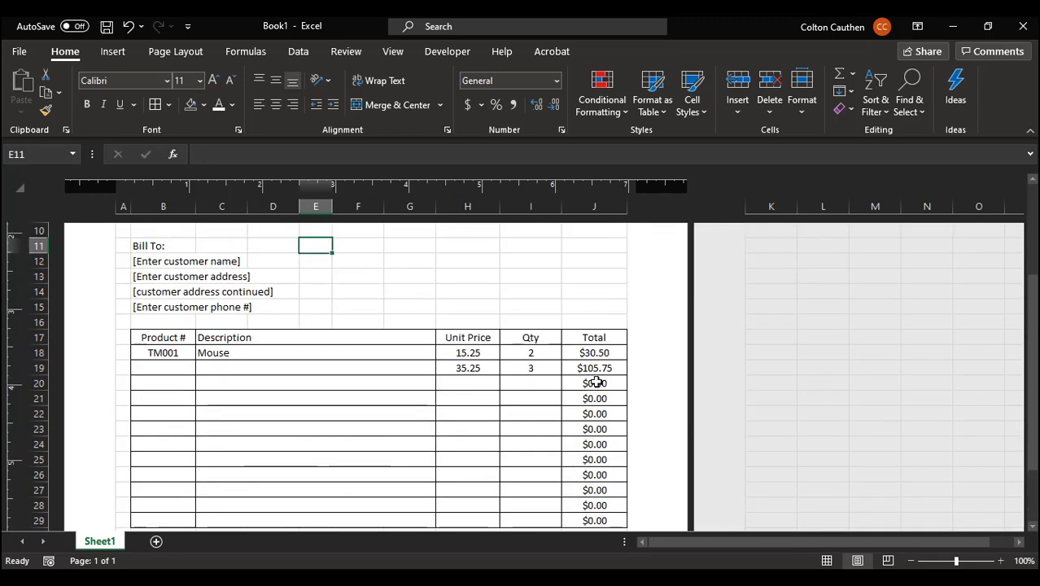
scroll(407, 324, "down", 10)
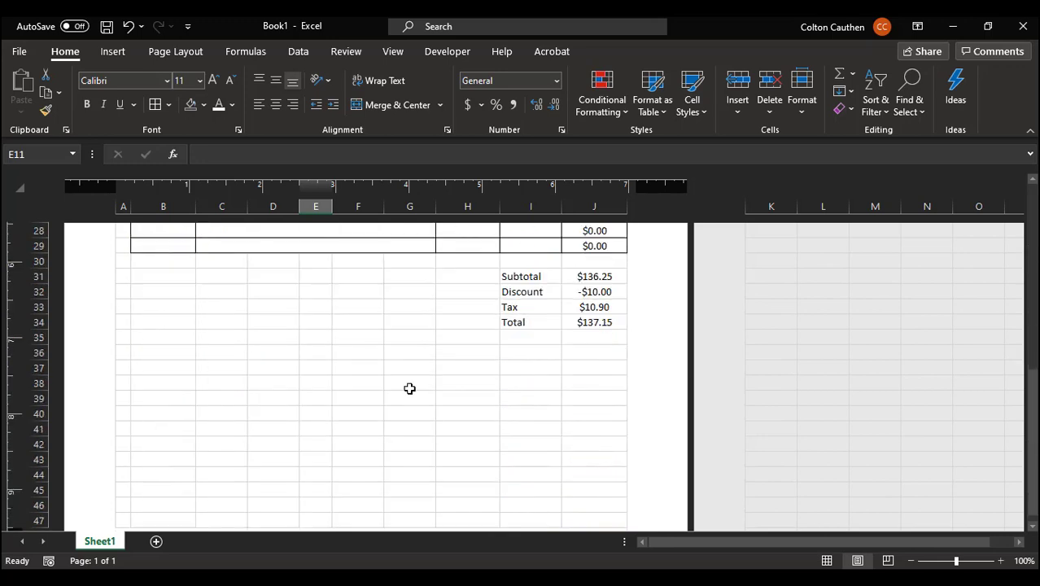
scroll(390, 410, "up", 7)
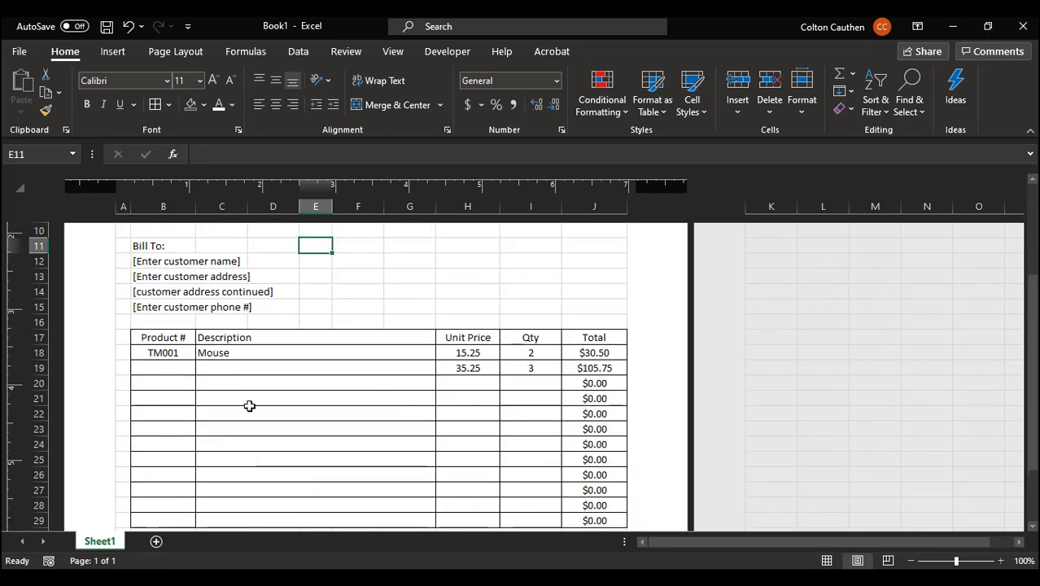
Insert ten rows above row 22 in the line-item table and check that the totals still fit on the page
left_click(308, 416)
scroll(337, 440, "down", 2)
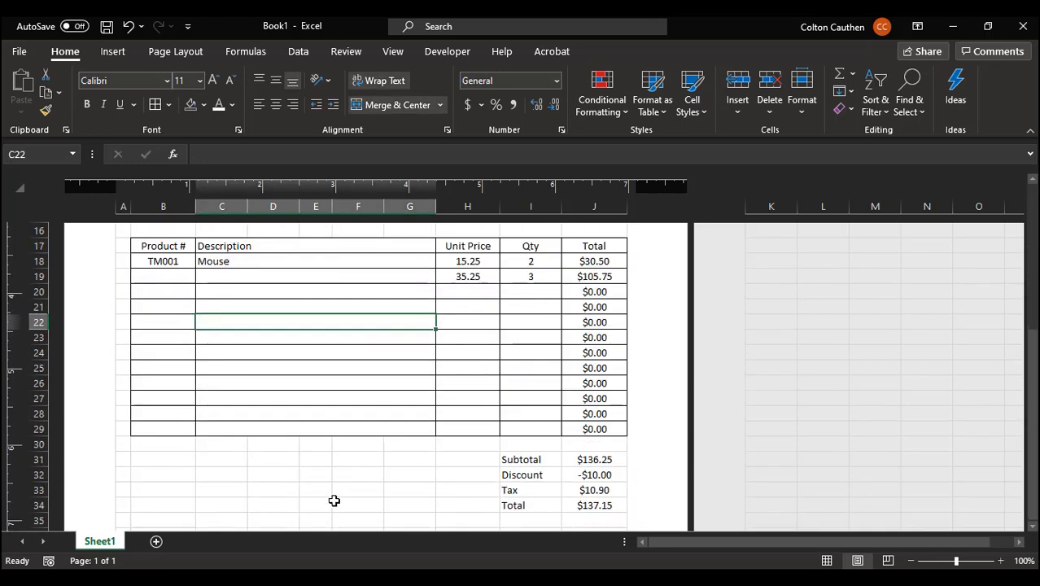
left_click(321, 465, "shift")
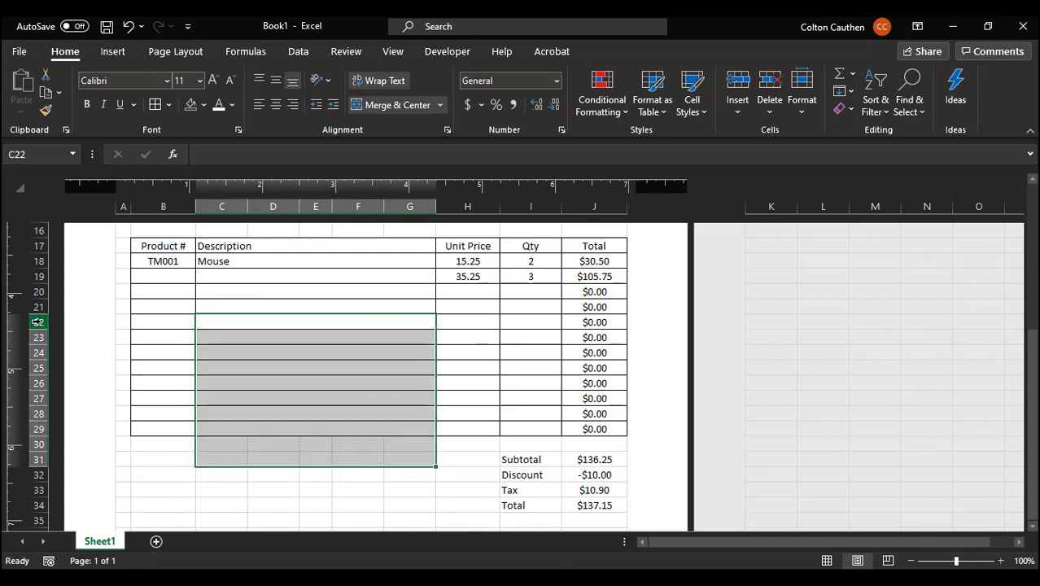
left_click_drag(38, 322, 39, 461)
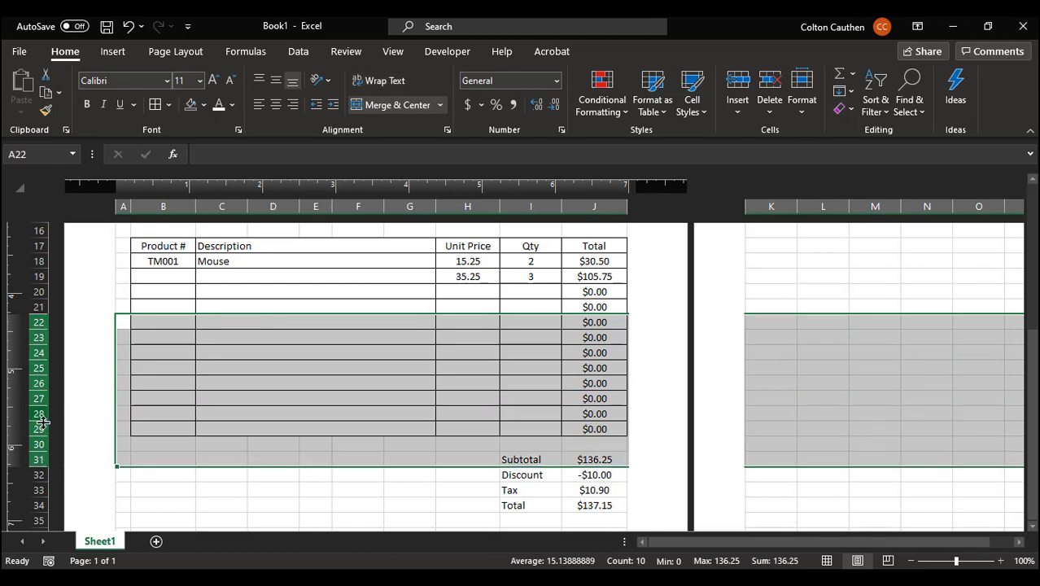
right_click(36, 353)
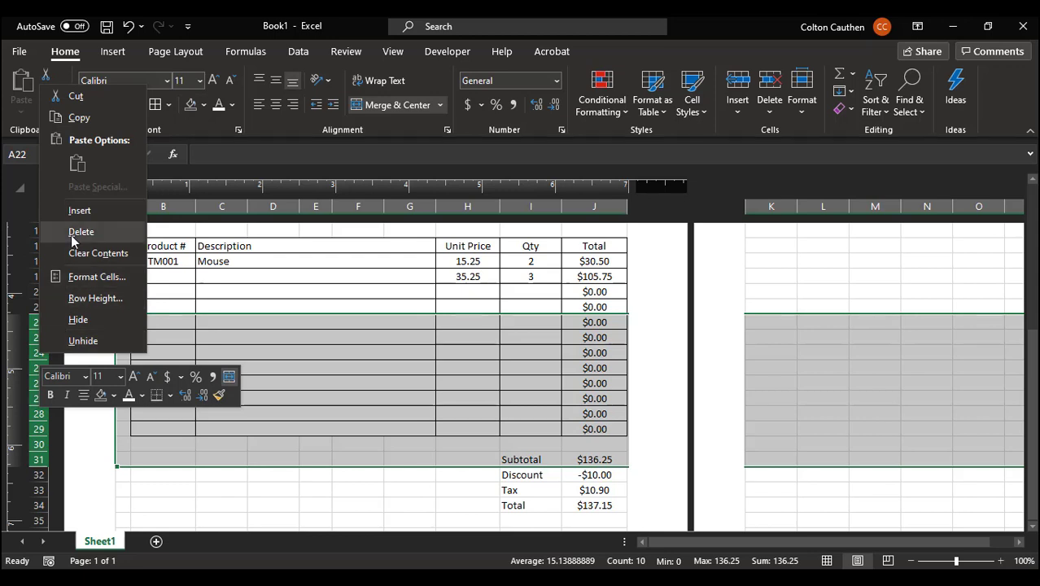
left_click(81, 210)
left_click(327, 366)
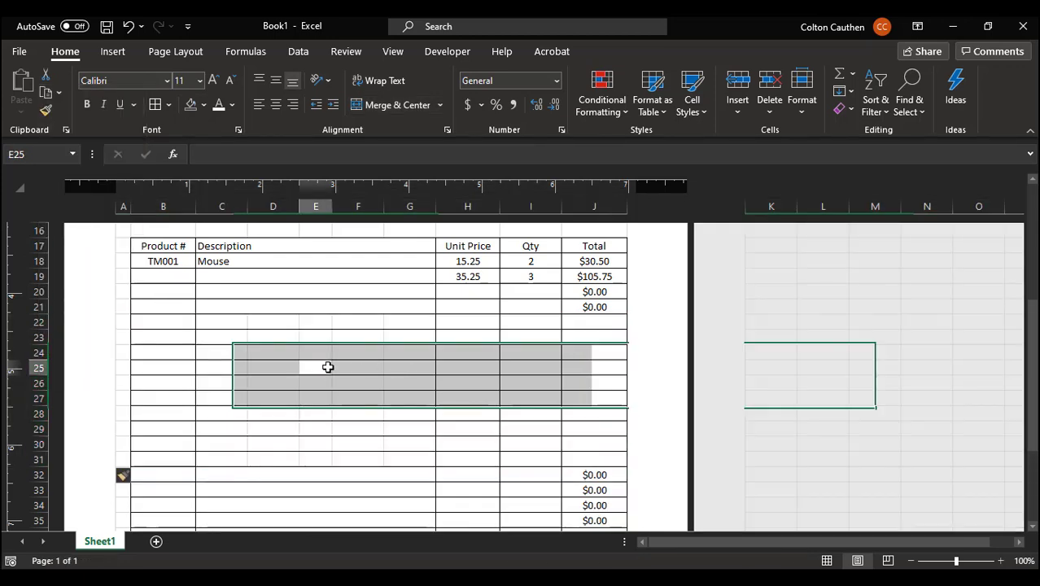
scroll(350, 378, "down", 5)
scroll(358, 378, "down", 1)
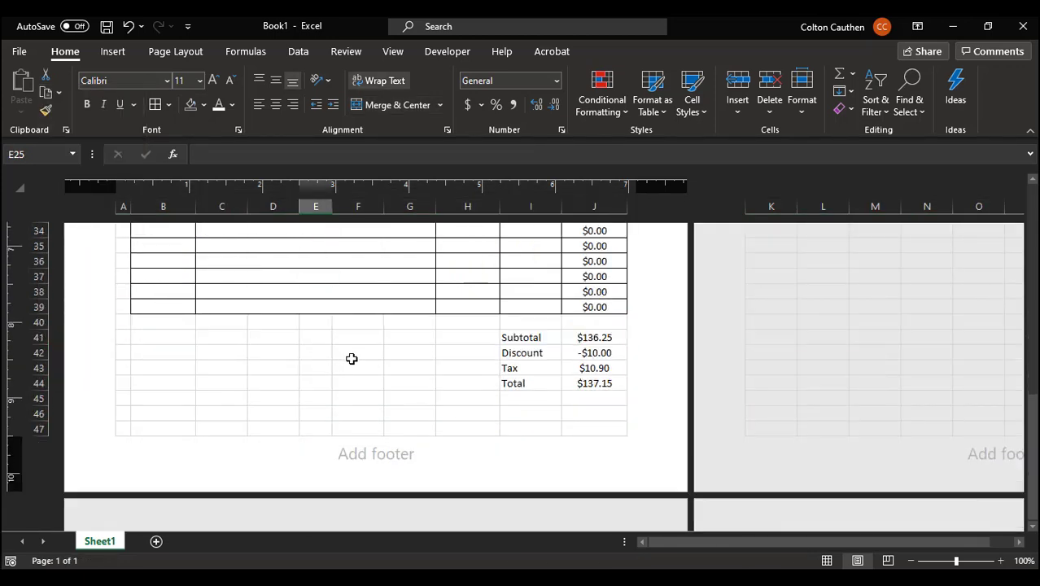
scroll(224, 322, "down", 1)
scroll(236, 330, "up", 1)
scroll(455, 305, "down", 1)
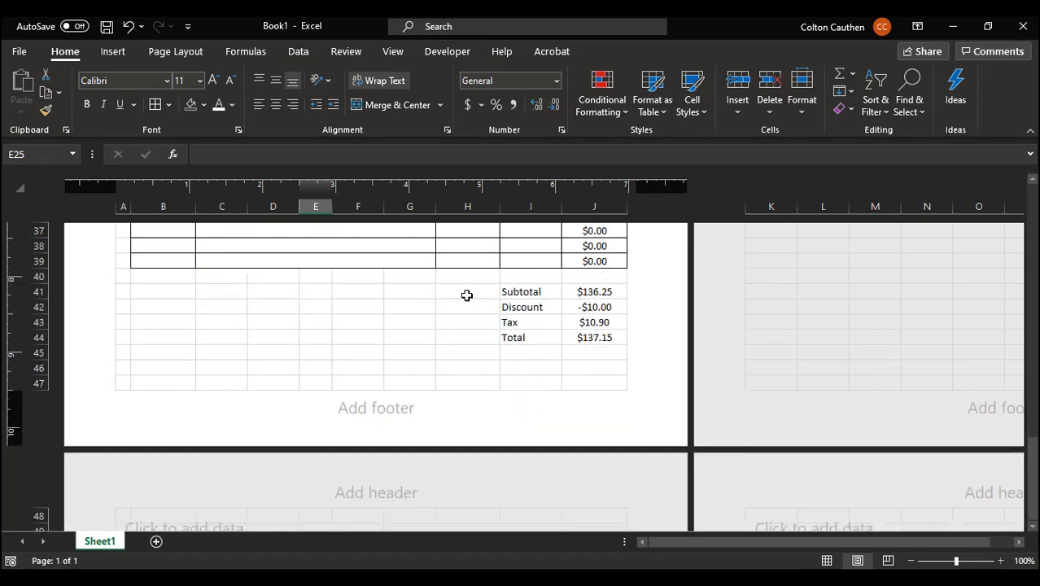
Copy the line total formula from J20 into J21:J32 to fill the Total column of the inserted rows
scroll(439, 309, "up", 1)
scroll(437, 309, "up", 5)
scroll(505, 320, "up", 1)
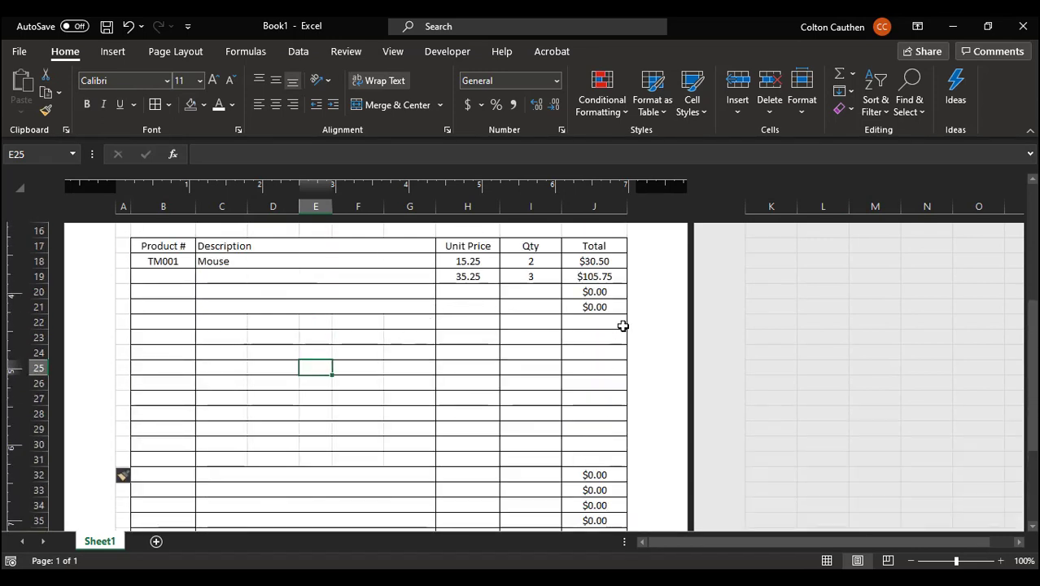
left_click_drag(604, 326, 609, 453)
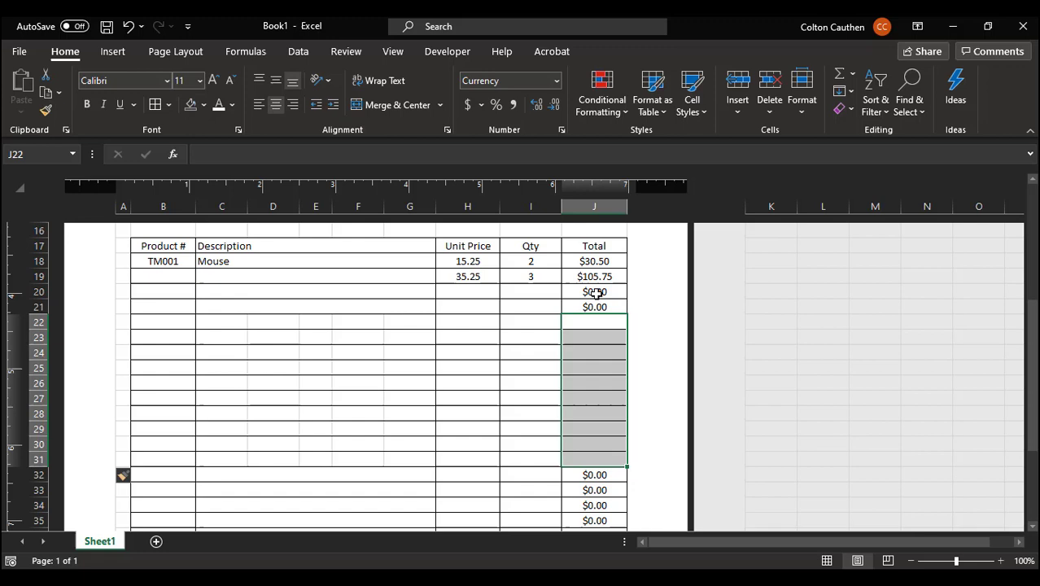
left_click(597, 292)
key("ctrl+c")
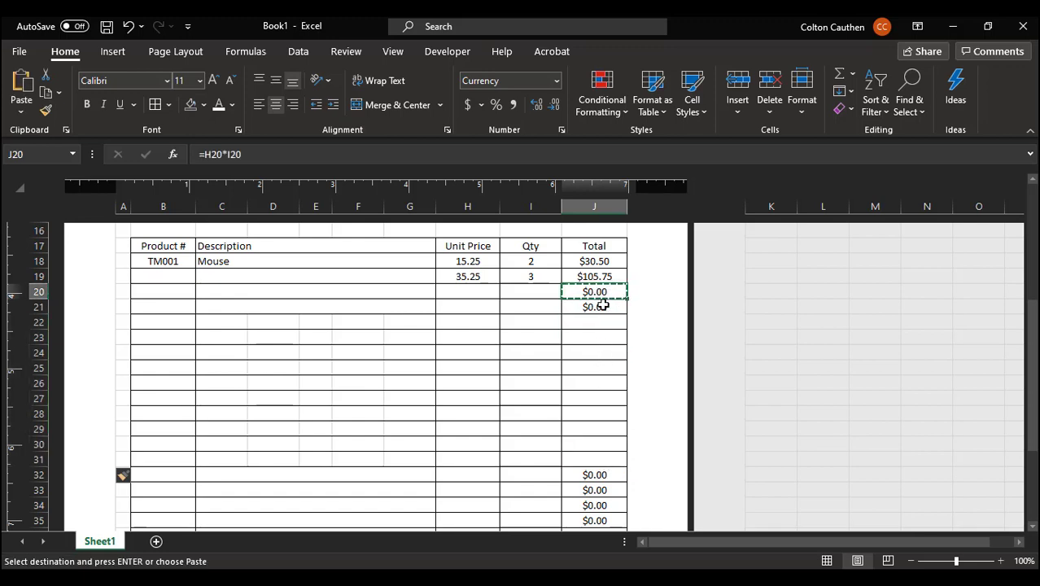
left_click_drag(602, 306, 614, 482)
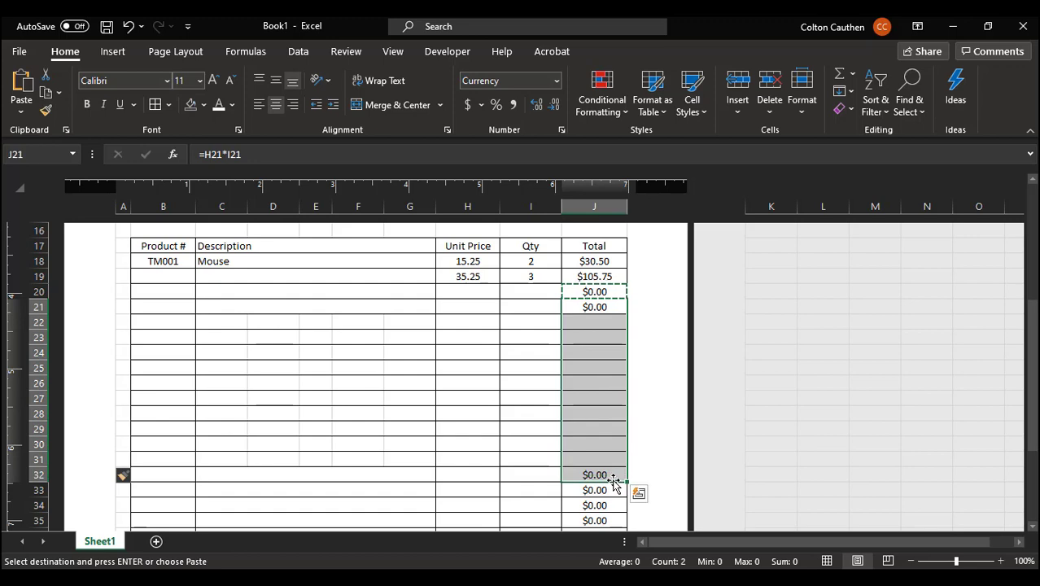
key("ctrl+v")
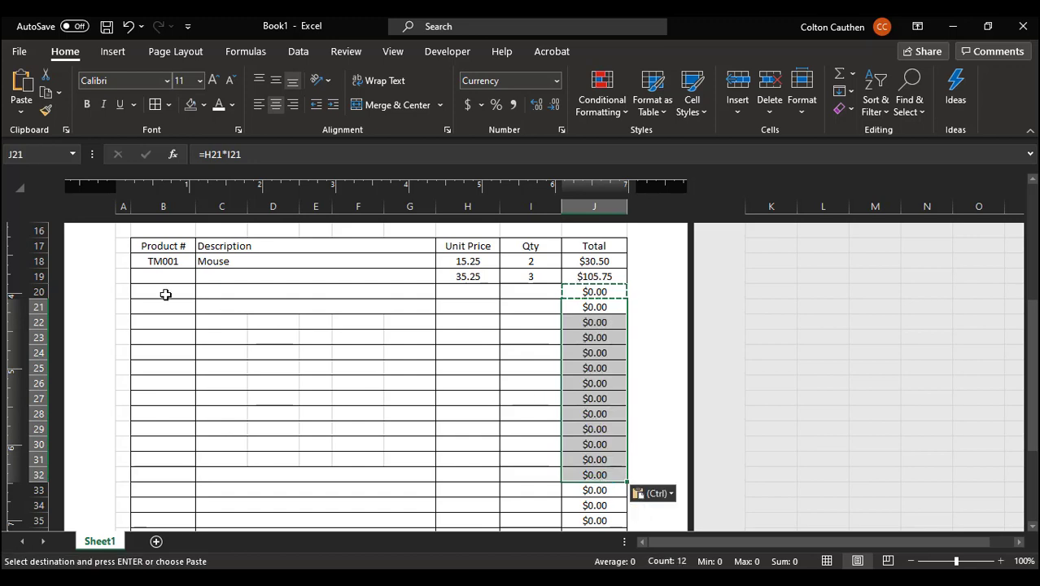
Copy the blank cells B21:I21 onto B22:I32 so that the inserted rows get the same merged description cells and borders
left_click_drag(150, 302, 523, 309)
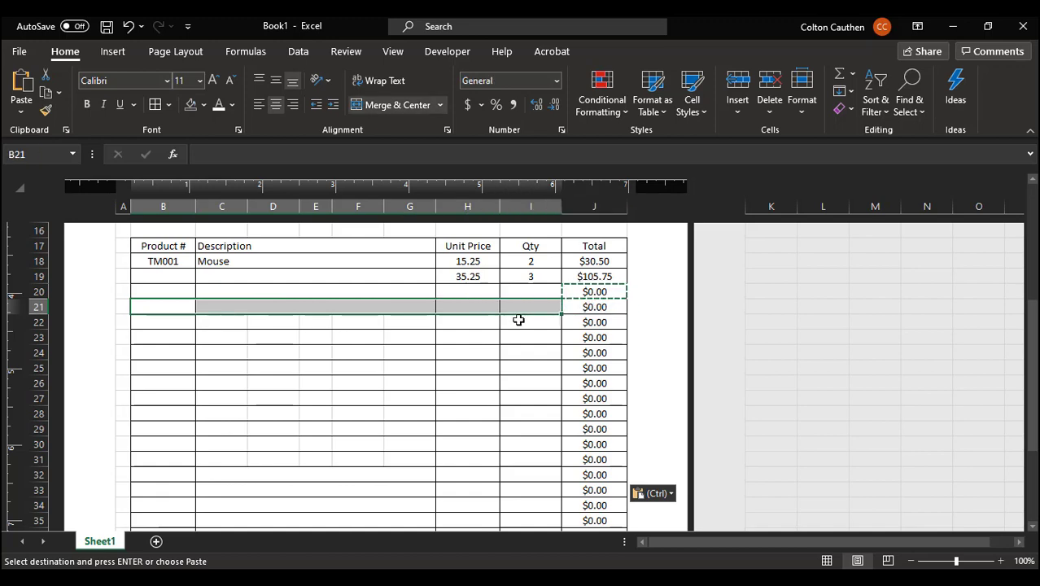
key("ctrl+c")
left_click_drag(163, 319, 550, 475)
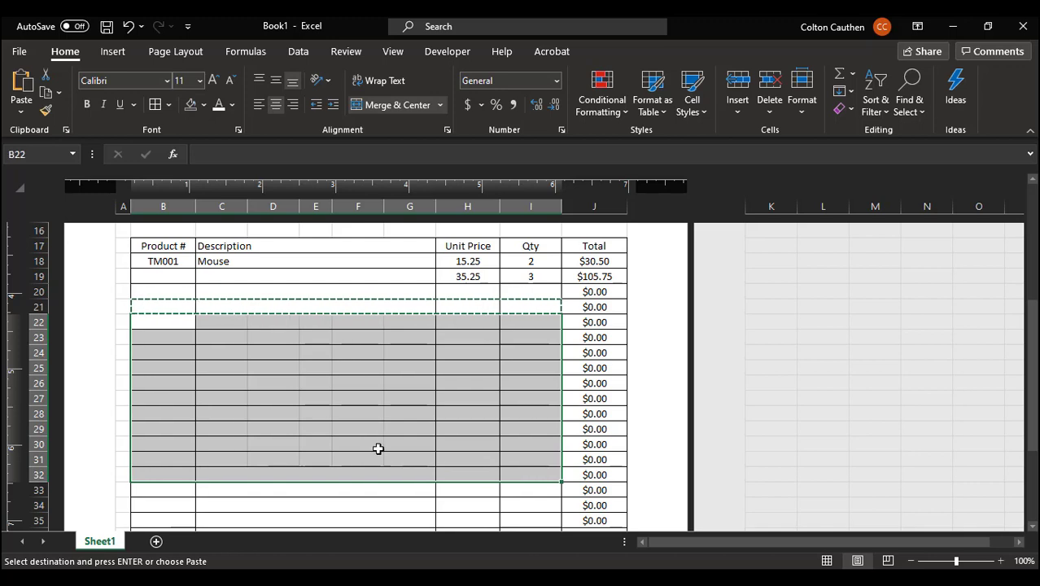
key("ctrl+v")
left_click(378, 384)
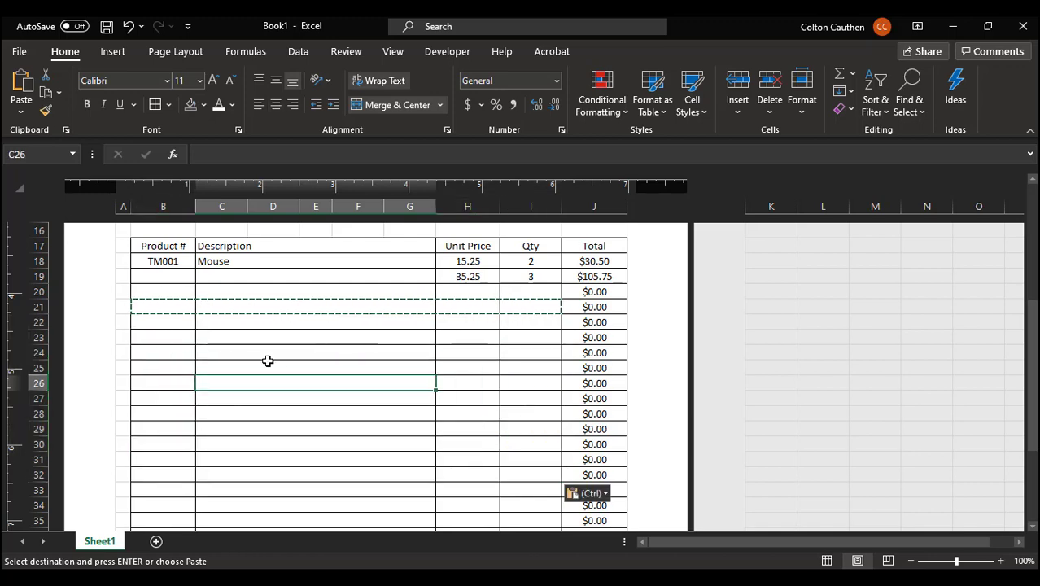
key("Escape")
Check the page from totals to header and preview the invoice as it will print
scroll(397, 356, "down", 6)
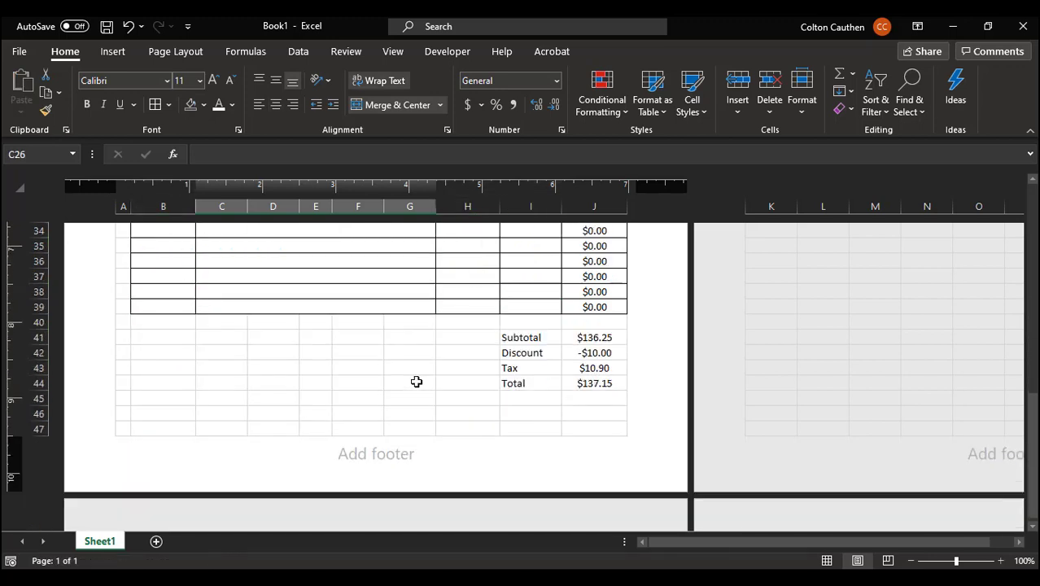
scroll(416, 381, "up", 10)
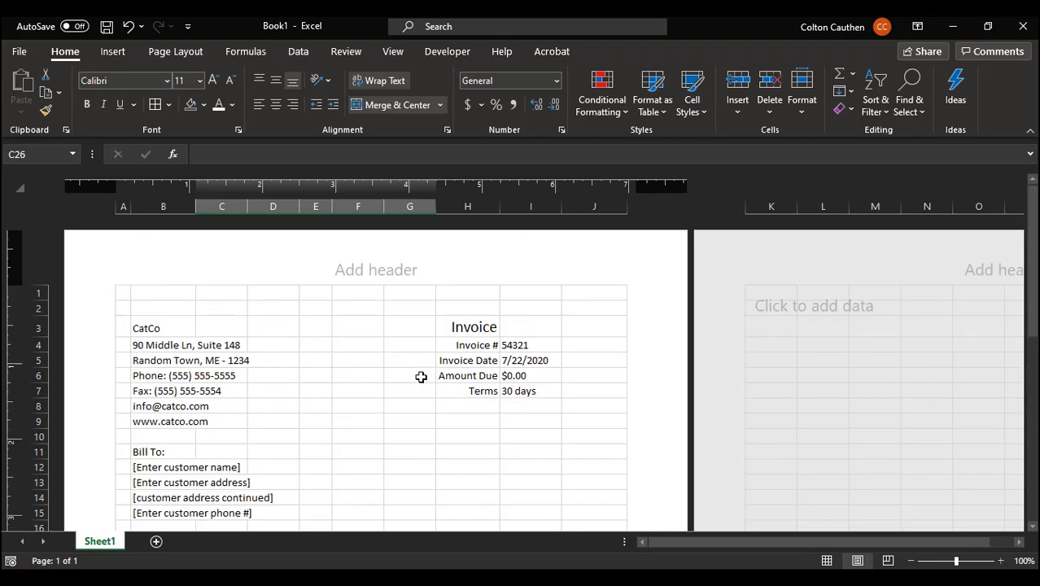
key("ctrl+p")
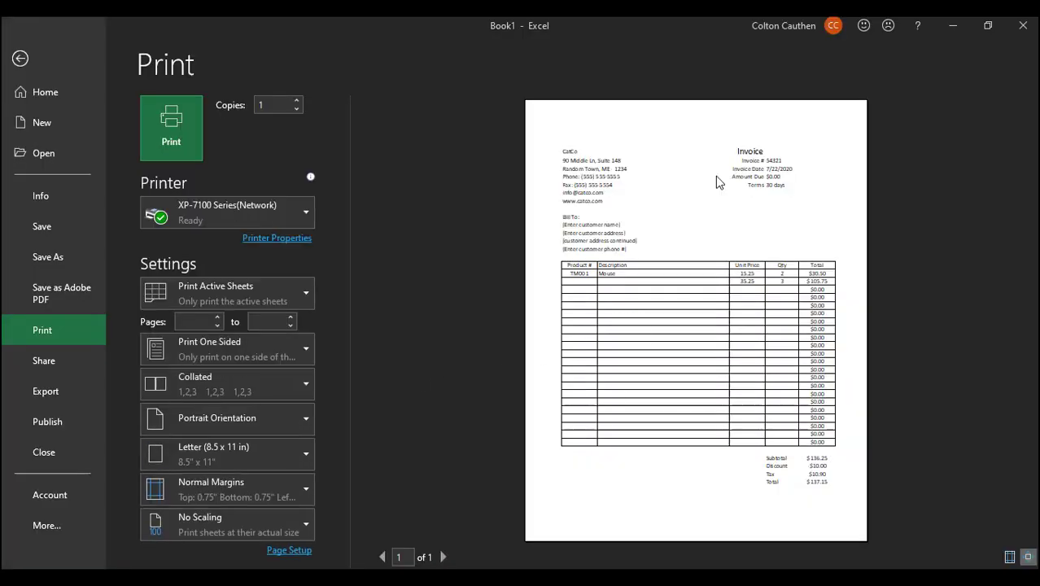
key("Escape")
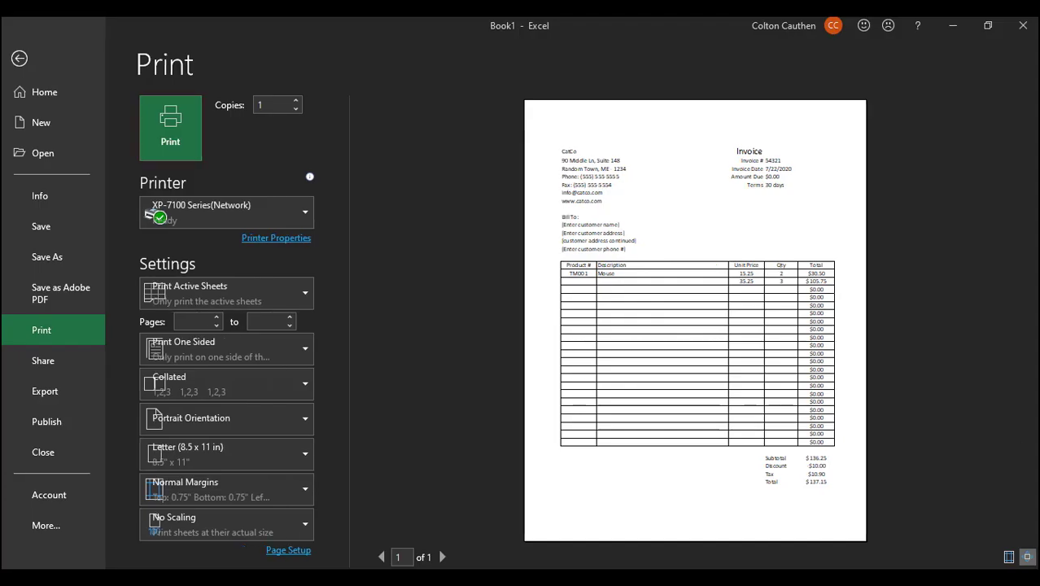
Examine the line totals of the empty item rows in the Total column down to the invoice totals
scroll(479, 393, "down", 5)
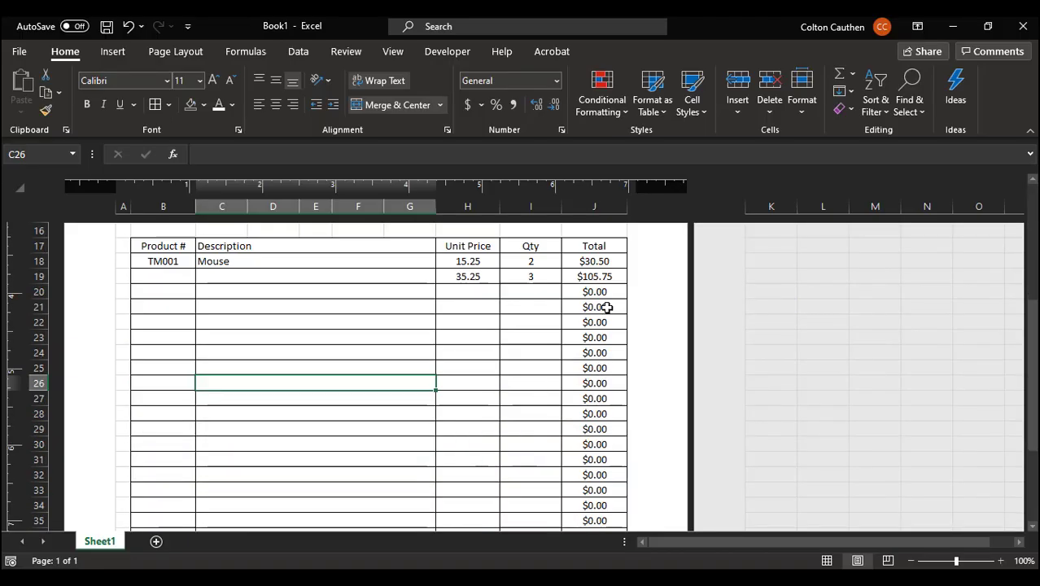
left_click_drag(602, 291, 582, 475)
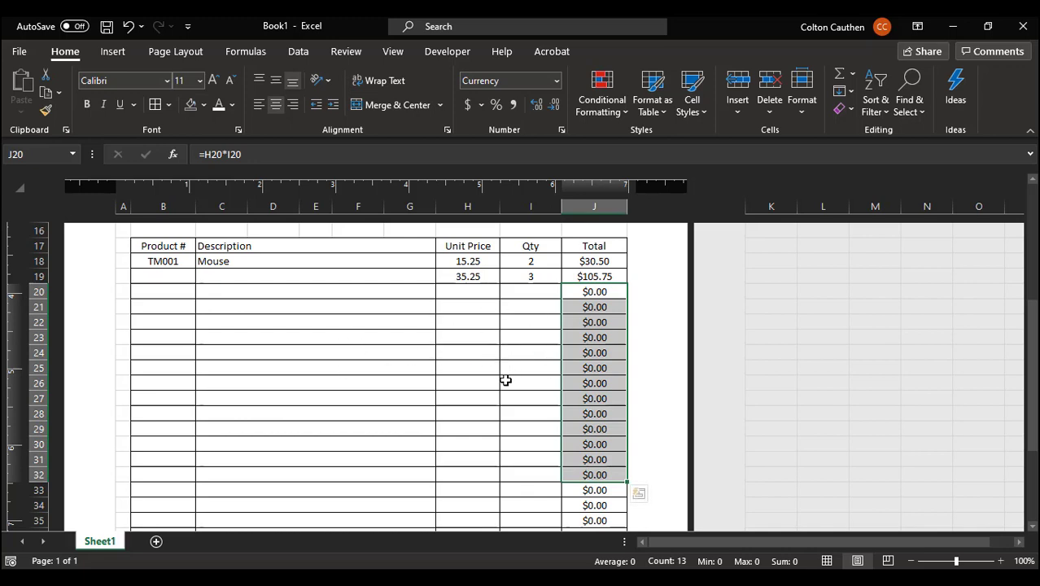
left_click(538, 350)
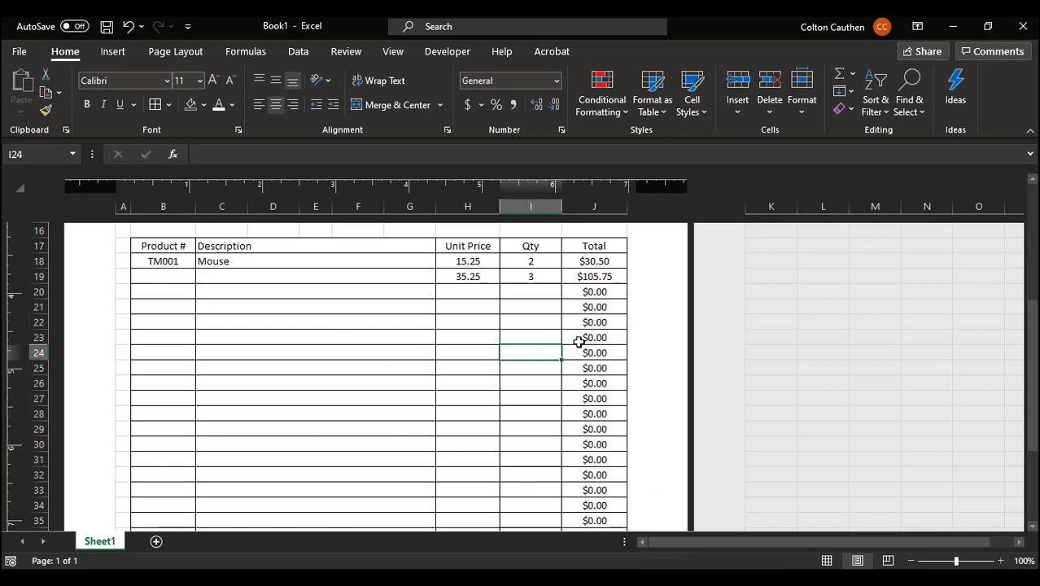
left_click(585, 293)
scroll(597, 350, "up", 1)
scroll(590, 407, "down", 5)
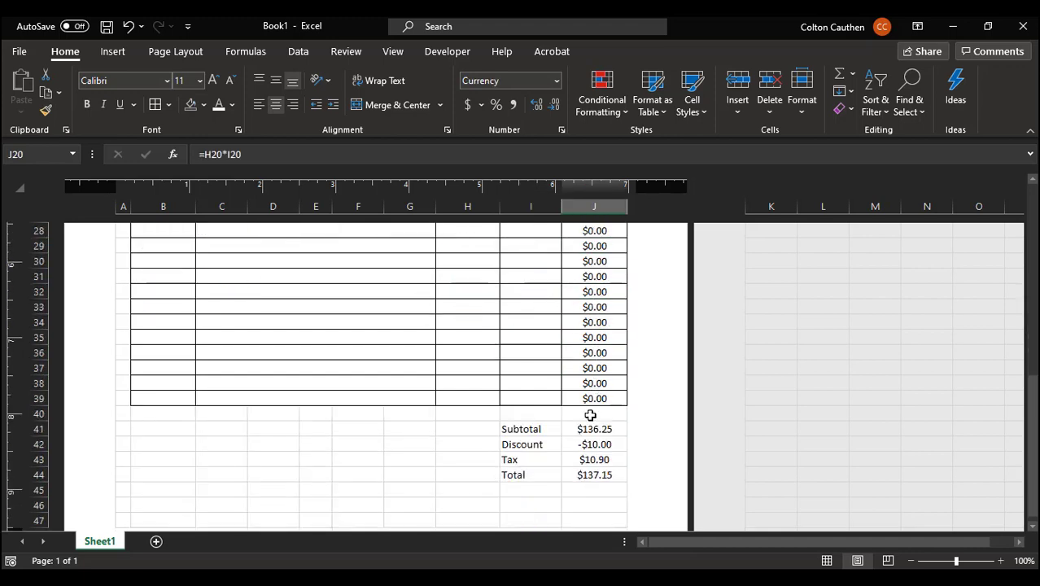
scroll(590, 416, "up", 5)
scroll(608, 441, "down", 4)
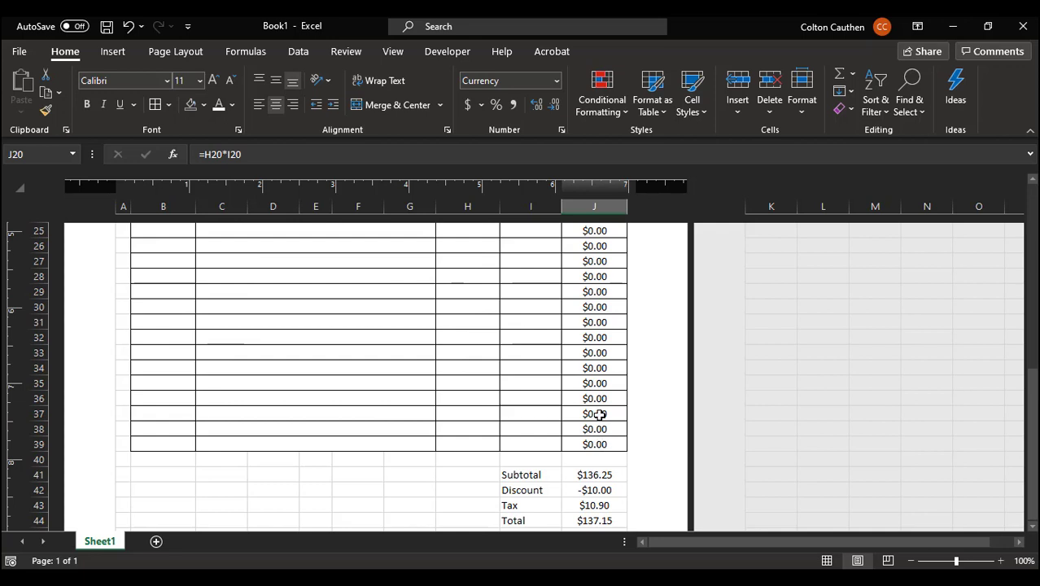
Try hiding the unused item rows 20 to 39 and undo it
scroll(600, 367, "up", 3)
scroll(599, 326, "down", 1)
left_click_drag(596, 246, 600, 500)
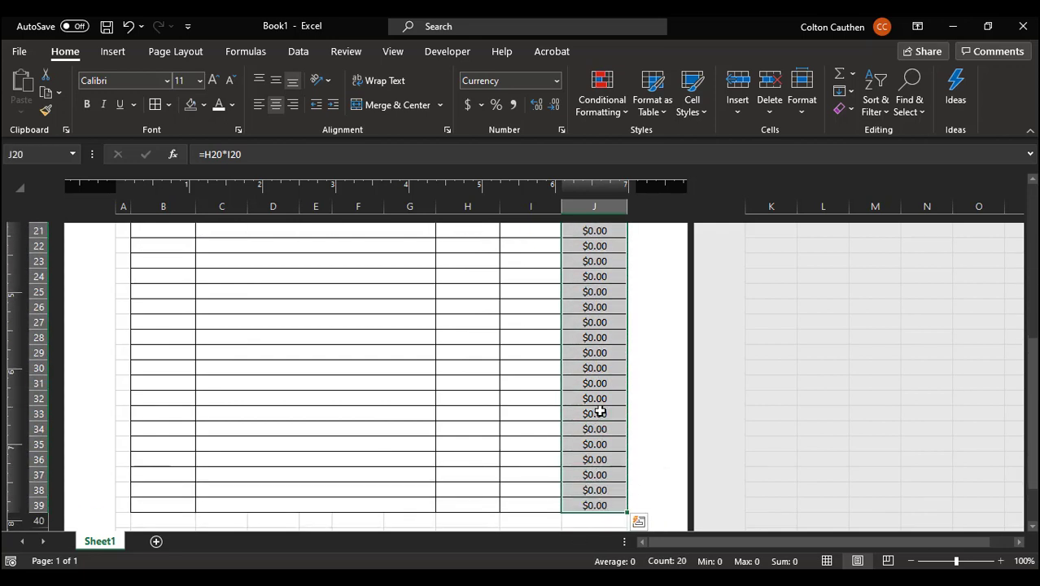
key("alt")
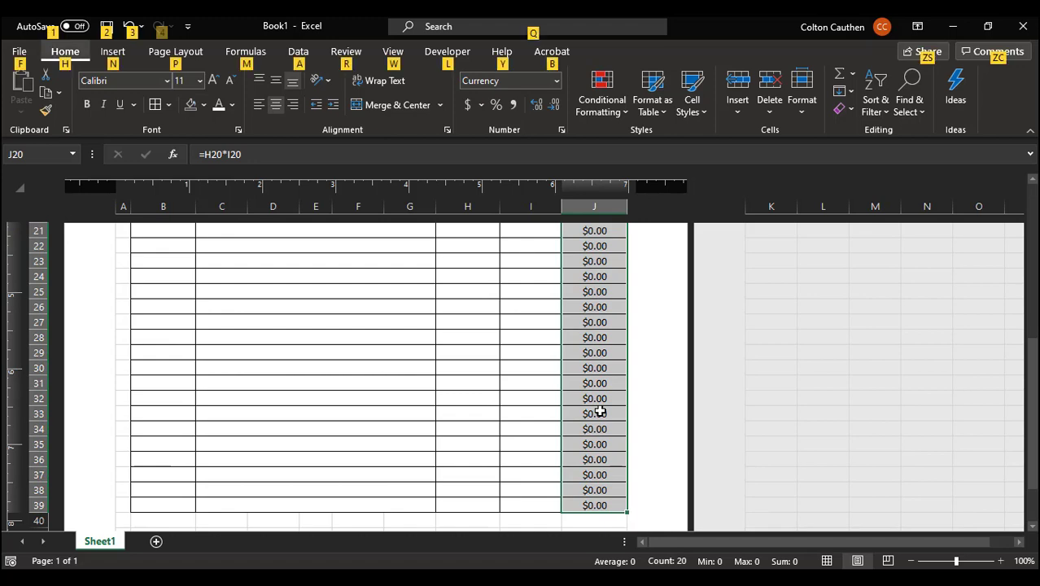
key("o")
key("r")
key("h")
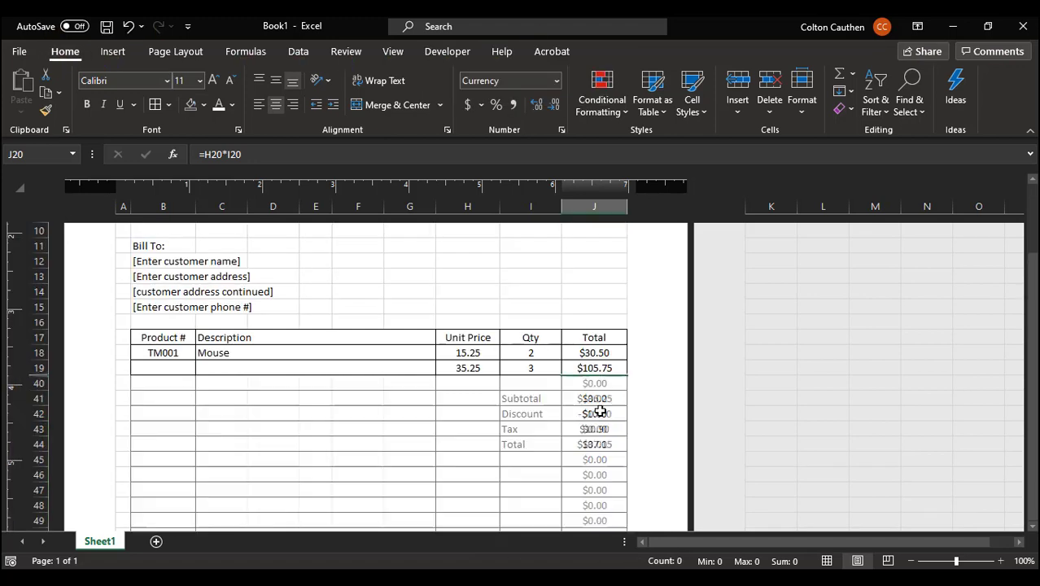
key("ctrl+z")
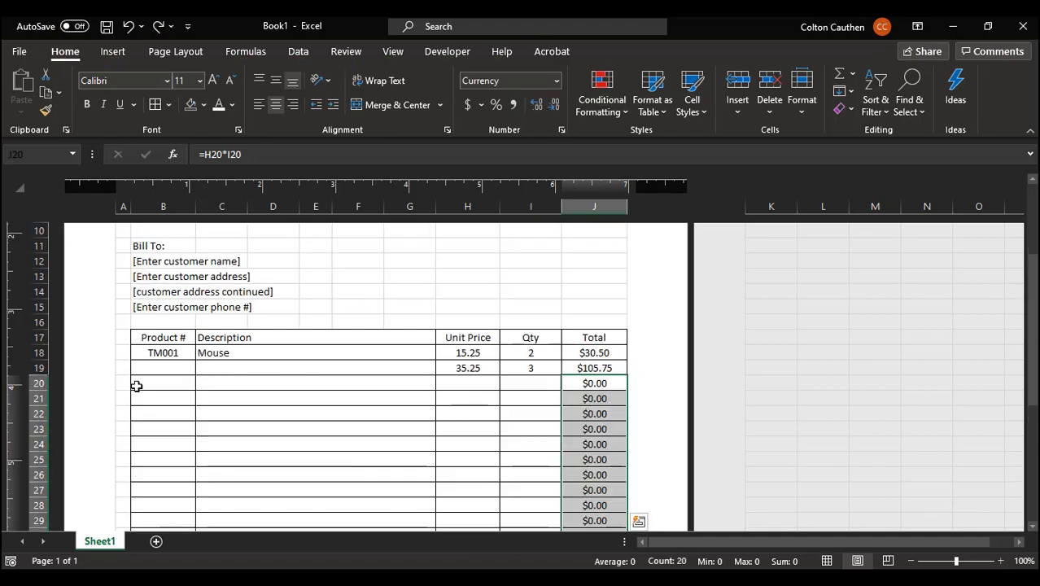
Hide the unused item rows 20 to 33, followed by rows 34 to 39
left_click_drag(37, 384, 33, 504)
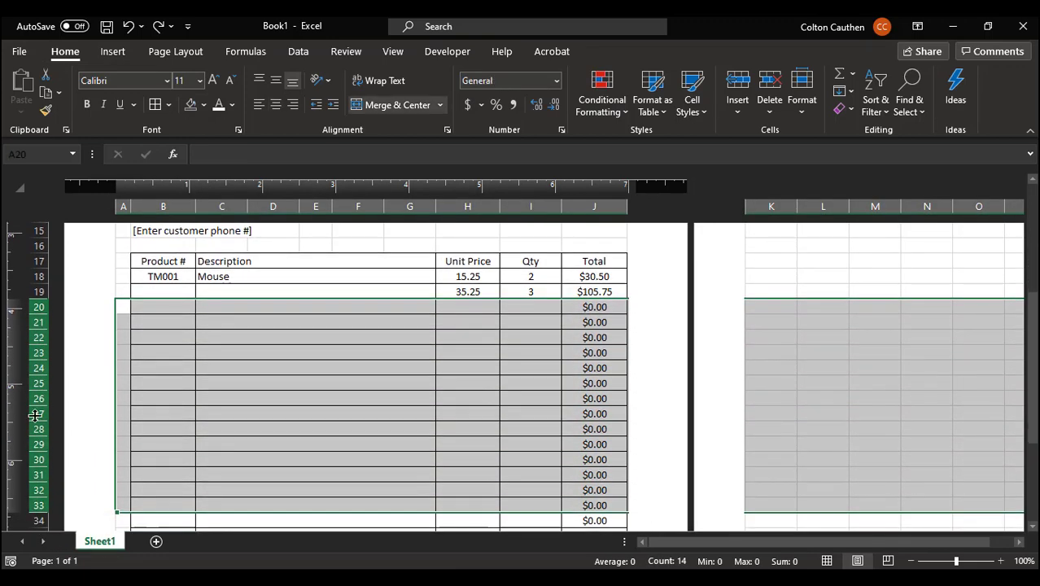
right_click(33, 367)
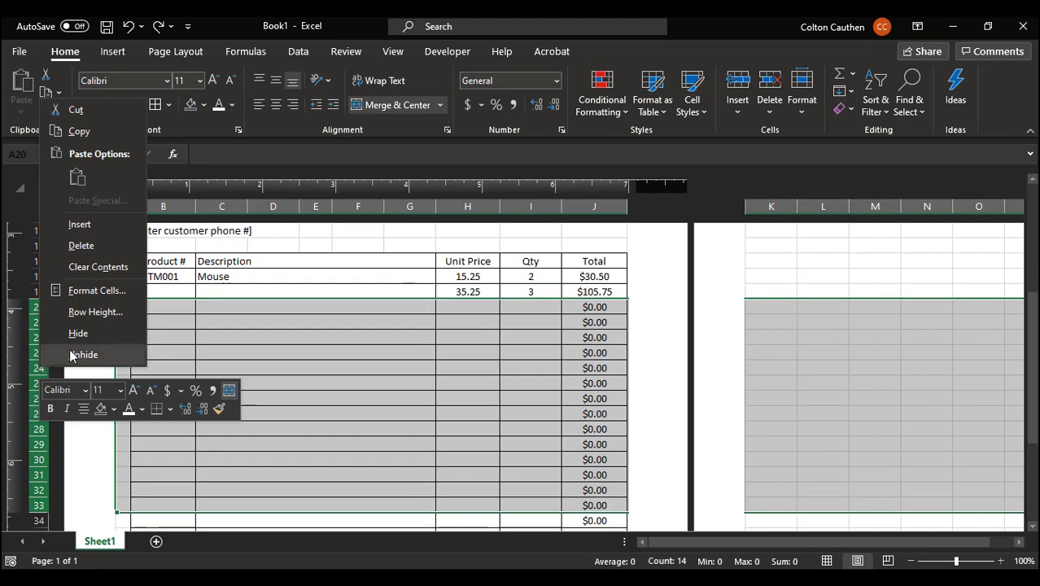
left_click(81, 331)
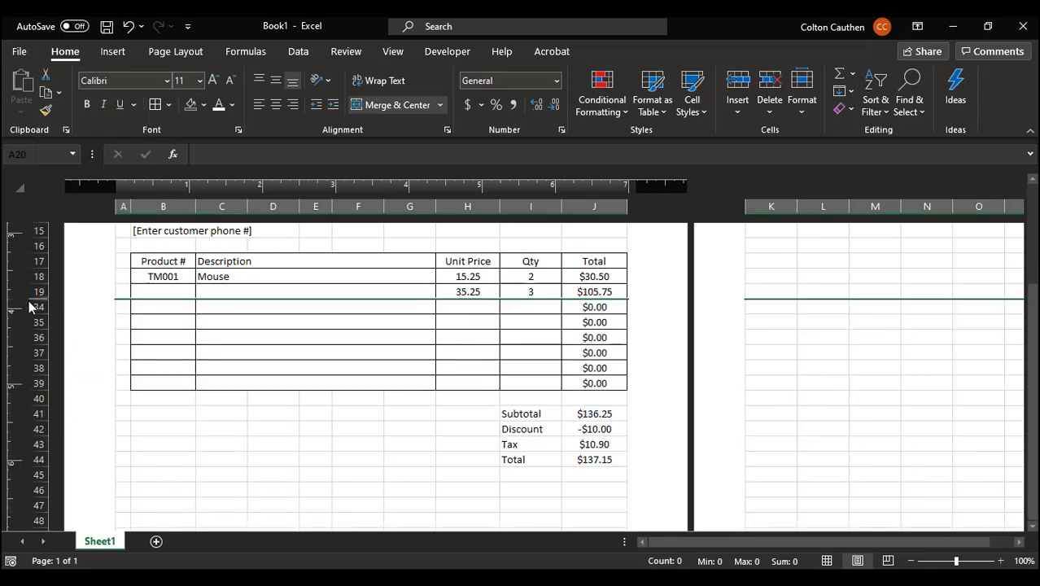
left_click_drag(33, 306, 51, 385)
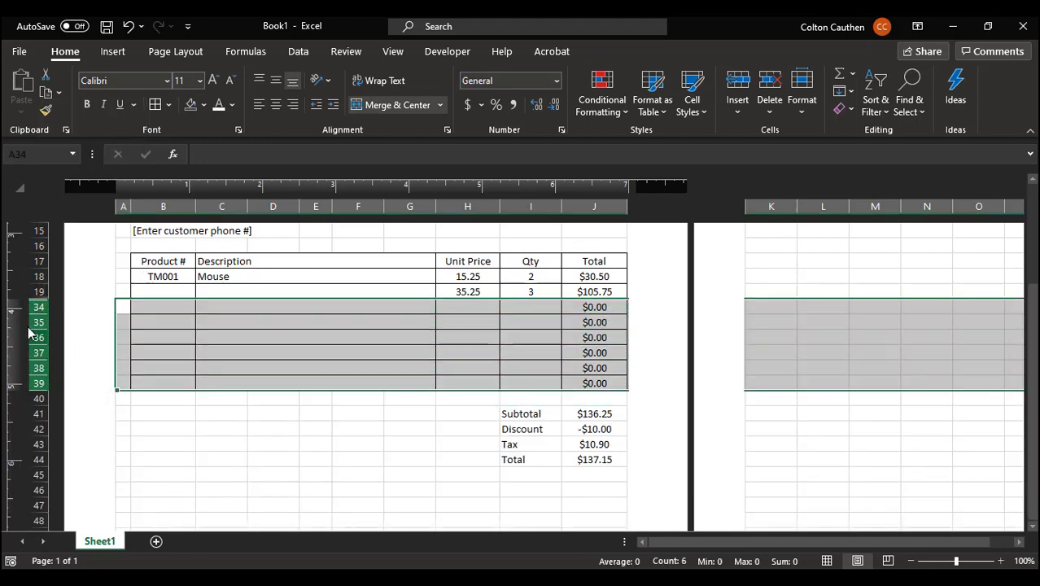
right_click(36, 326)
left_click(98, 287)
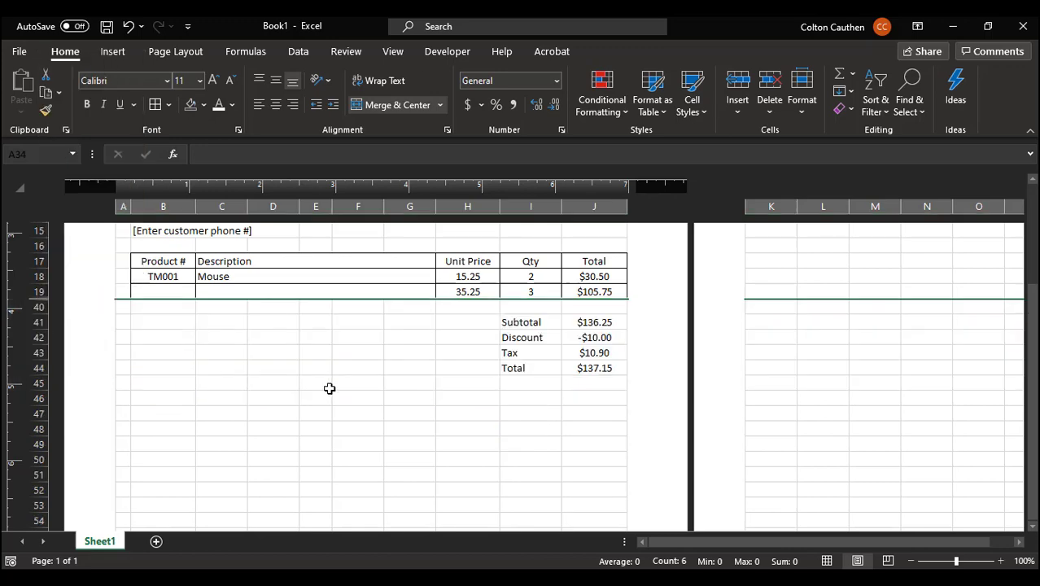
Review the shortened invoice from totals to header and unhide the item rows below row 19
left_click(352, 340)
scroll(496, 381, "up", 3)
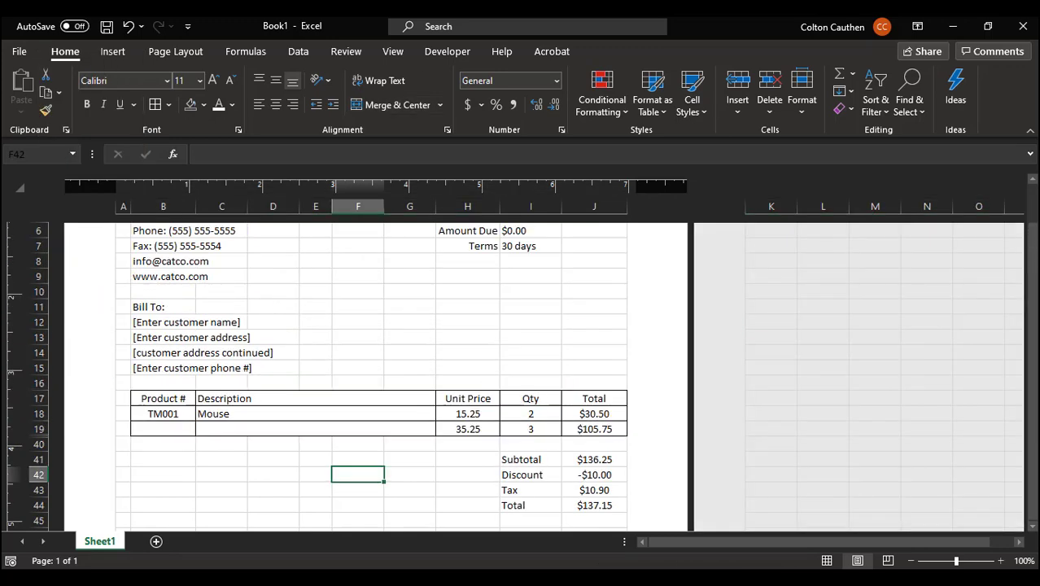
scroll(688, 481, "down", 1)
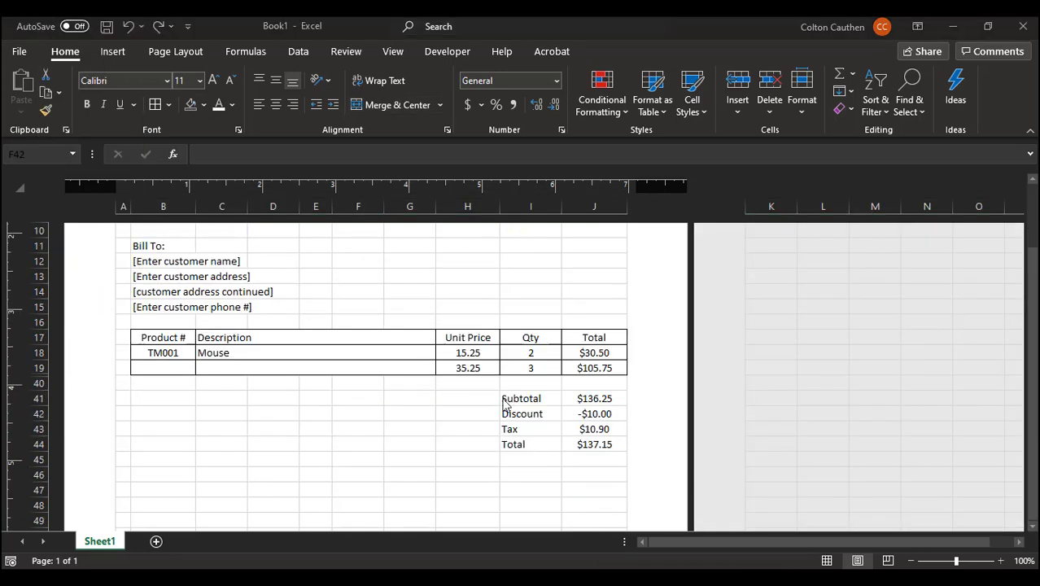
left_click_drag(318, 363, 325, 396)
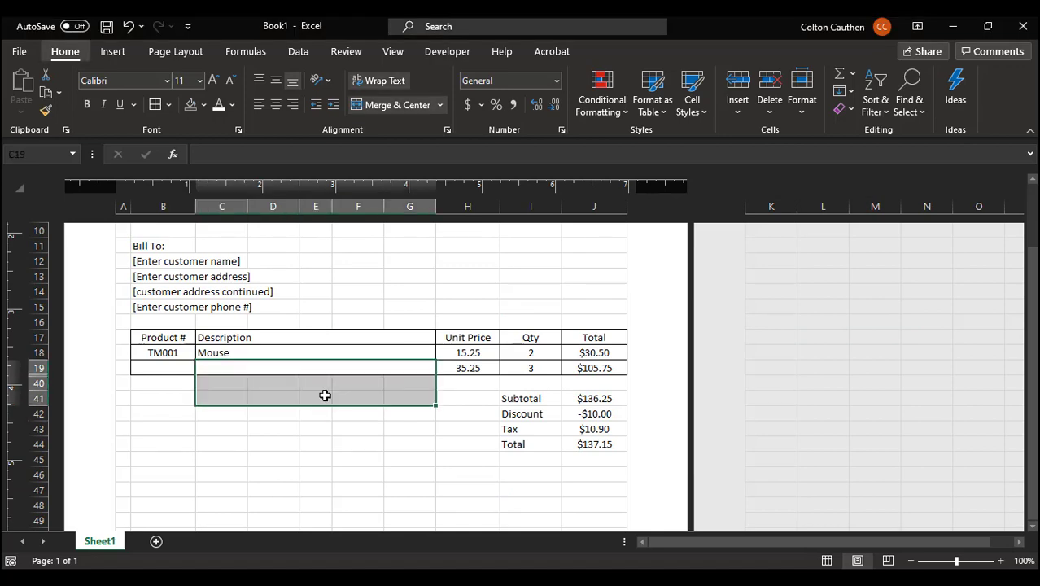
scroll(338, 391, "up", 3)
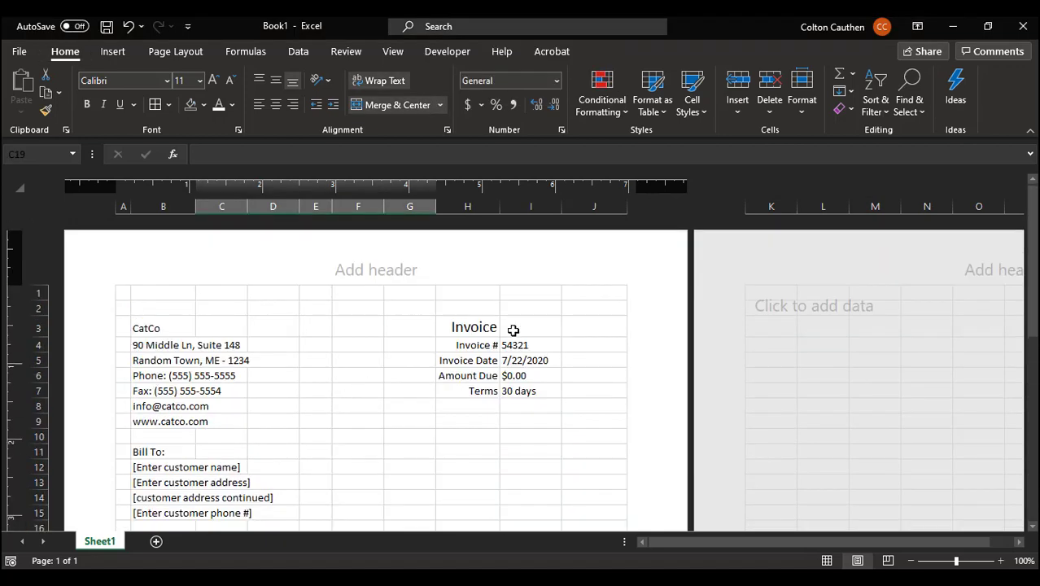
scroll(429, 353, "down", 1)
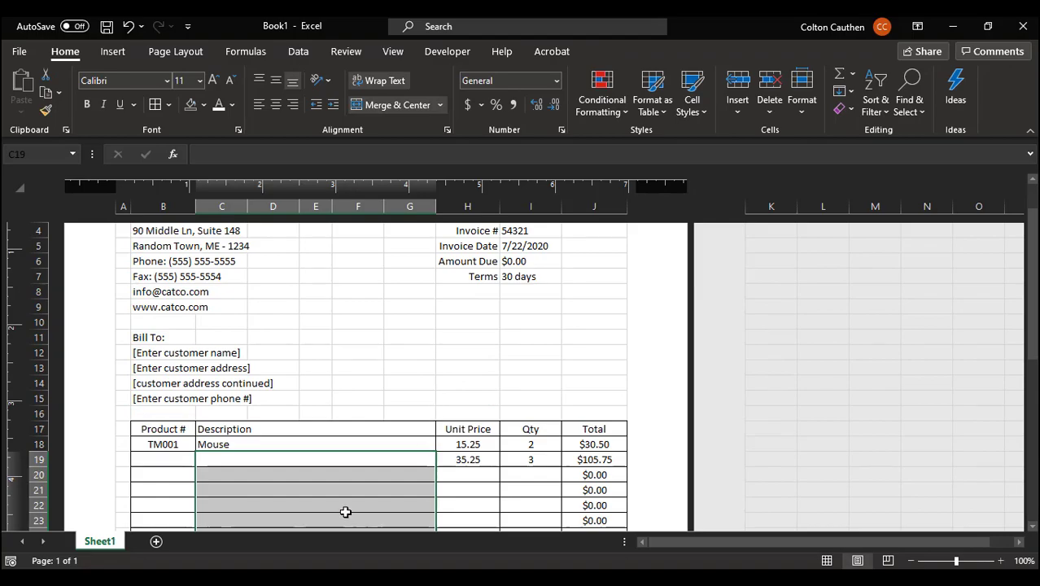
Switch to the Invoice Template v1.2 PDF in Adobe Acrobat, examine its table styling, and return to the Excel workbook
key("alt+Tab")
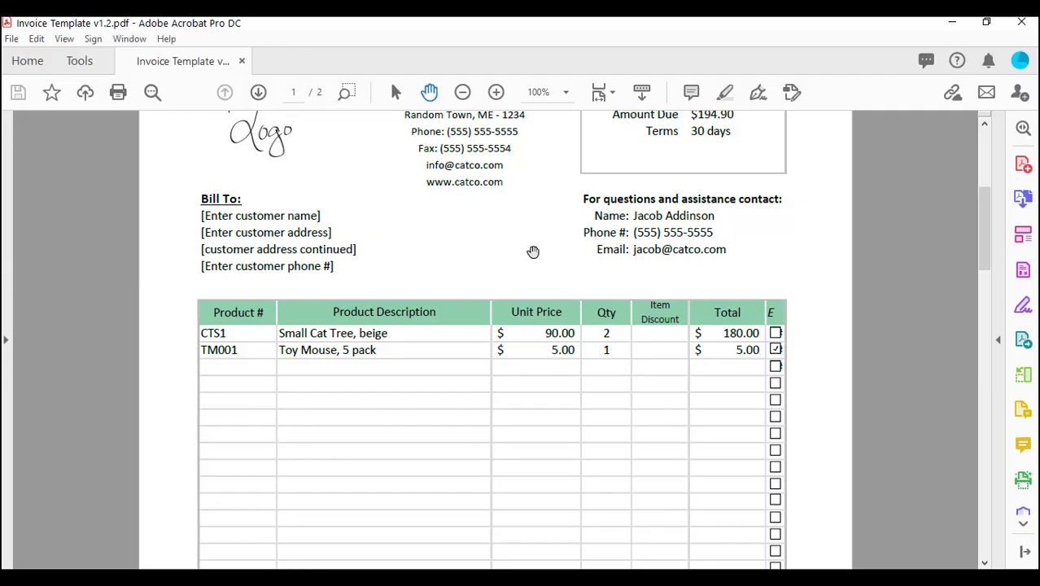
scroll(522, 269, "down", 2)
scroll(806, 168, "up", 3)
left_click(952, 22)
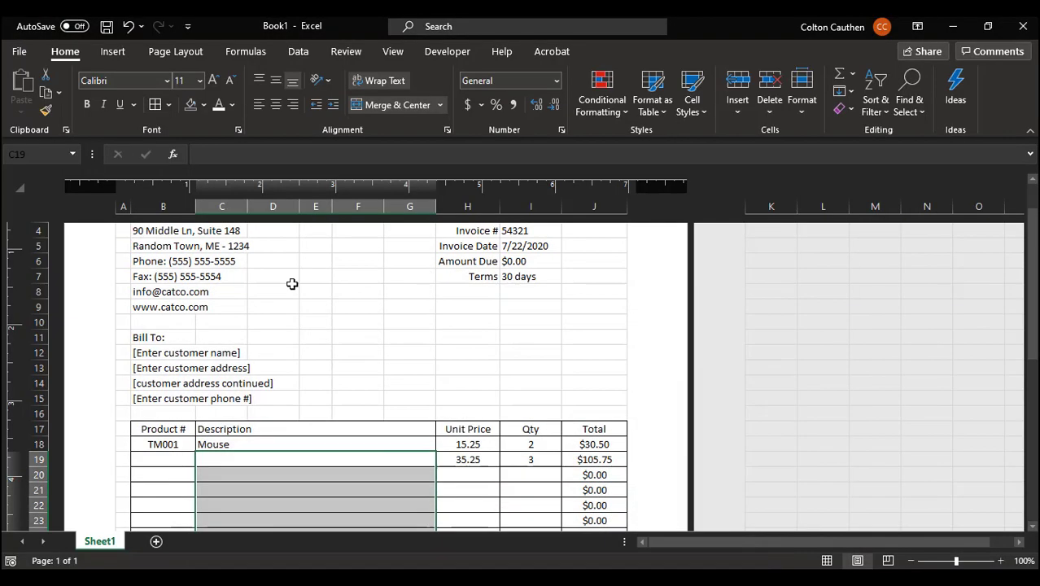
left_click(350, 415)
left_click_drag(166, 443, 367, 460)
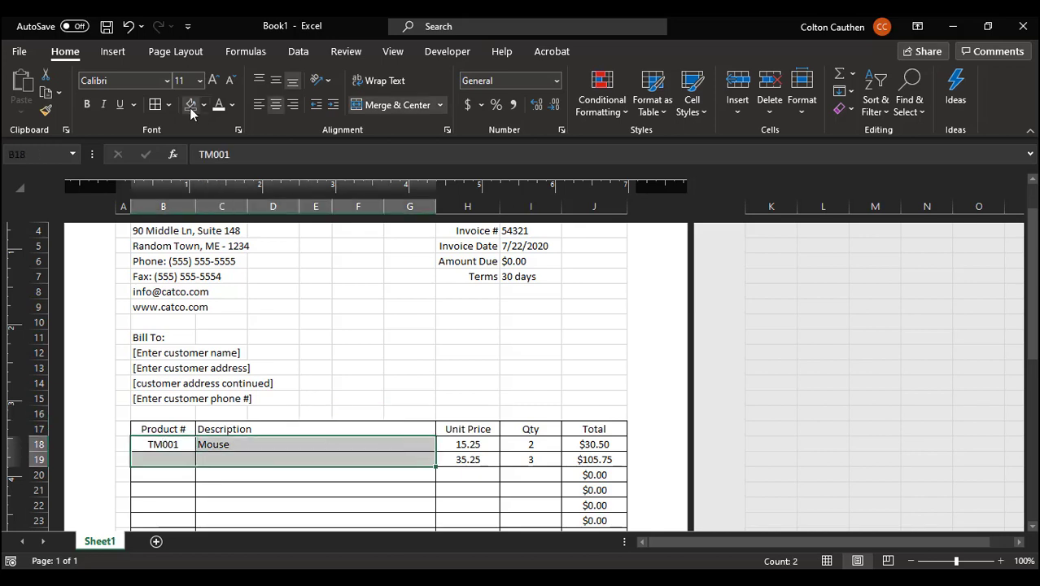
left_click(205, 106)
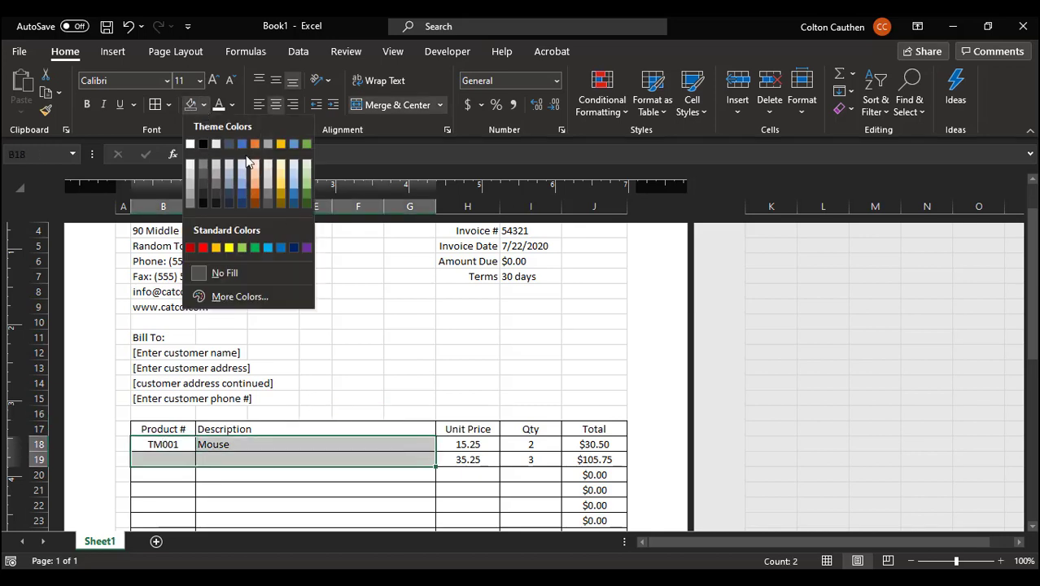
left_click(432, 316)
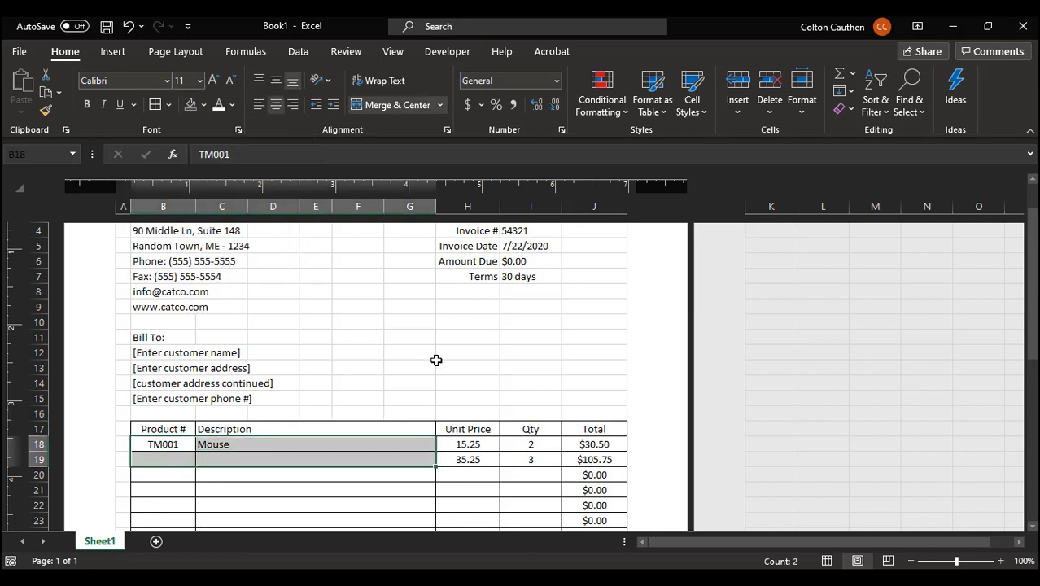
scroll(440, 356, "up", 3)
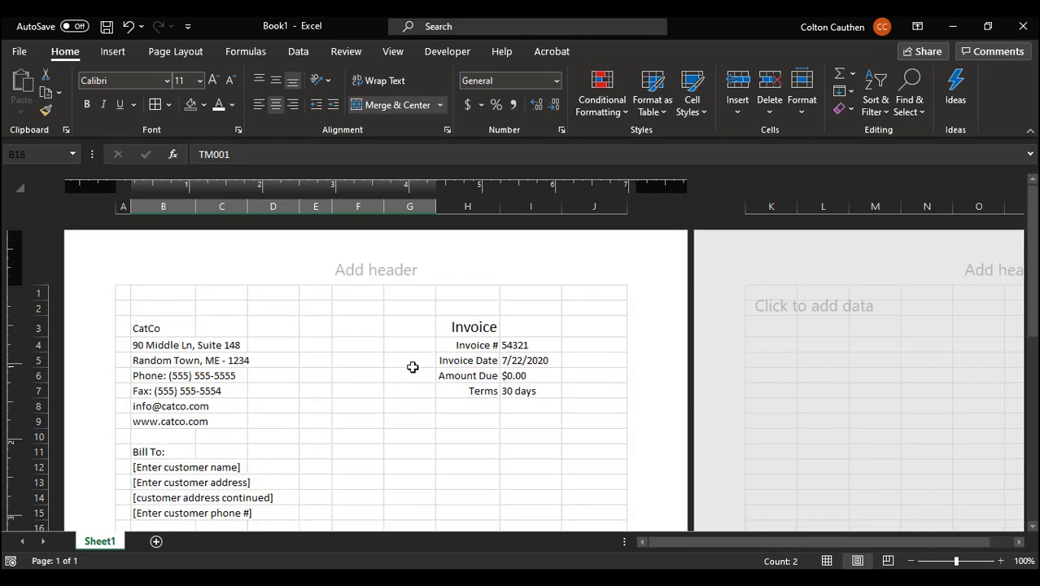
scroll(411, 367, "down", 5)
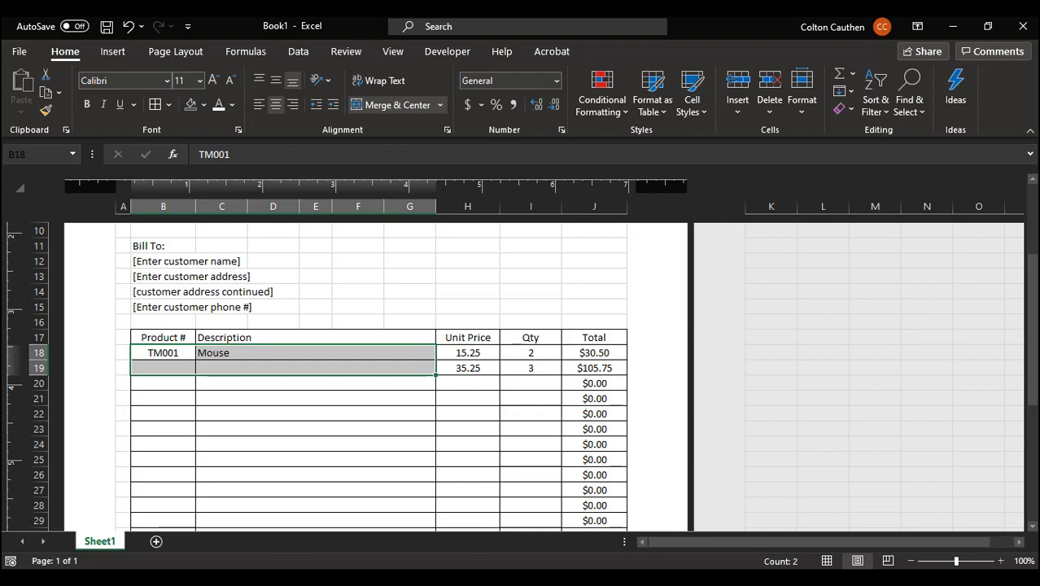
key("ctrl+z")
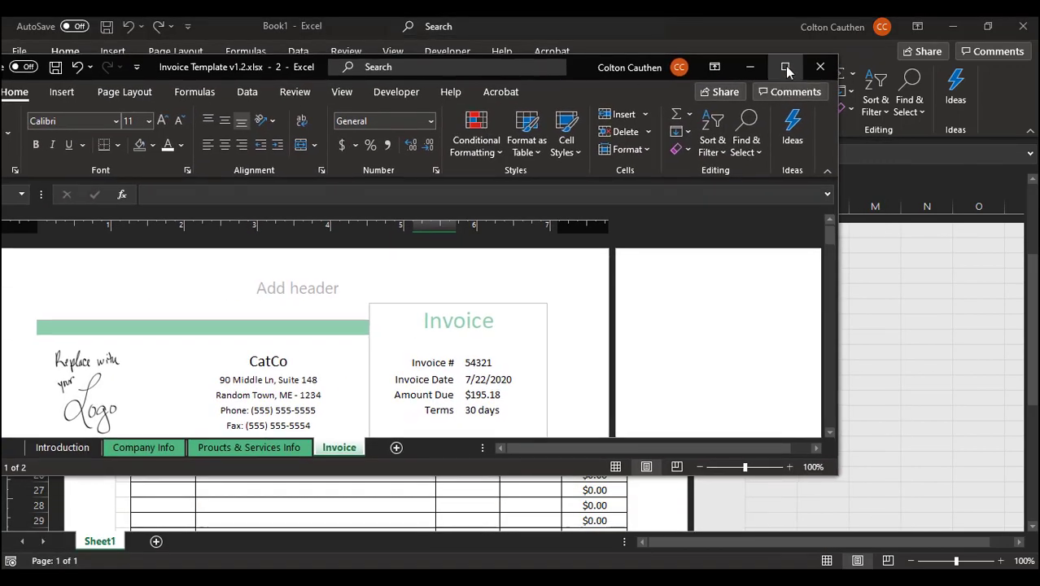
Switch to the Invoice Template v1.2 workbook at full window size and examine the Invoice sheet's header and item table
left_click(785, 65)
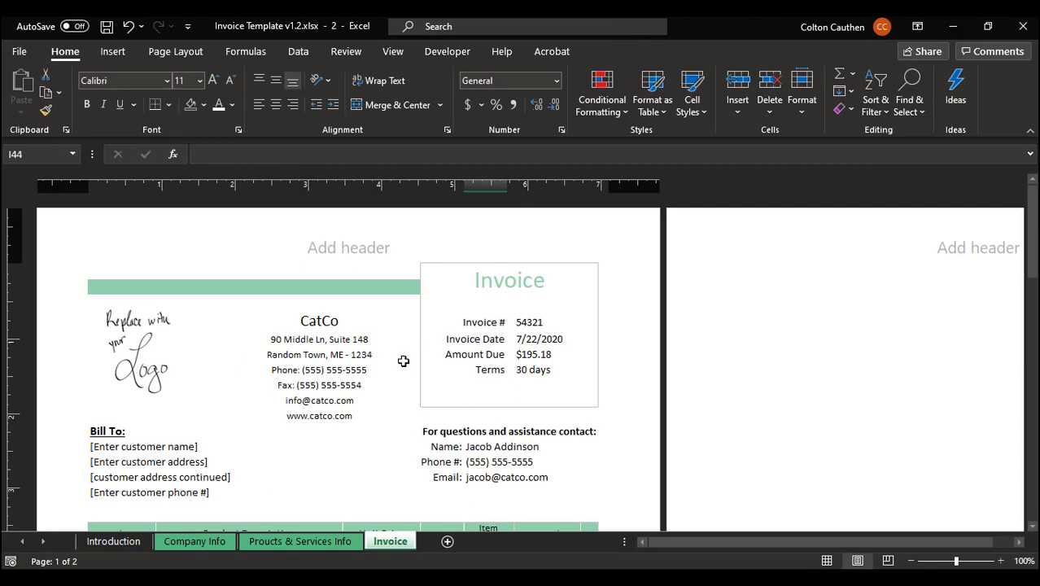
scroll(403, 361, "down", 3)
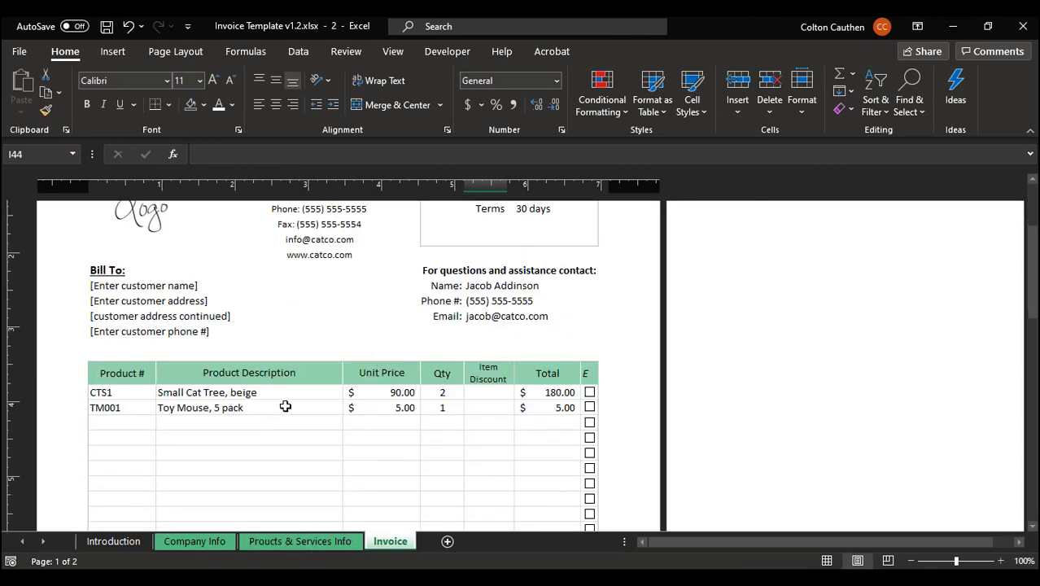
scroll(293, 382, "up", 3)
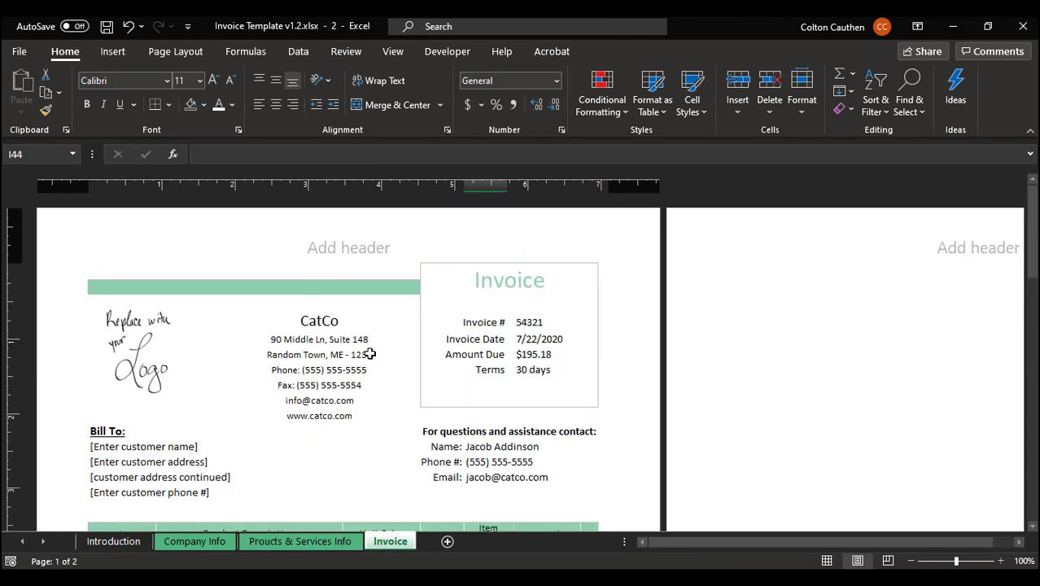
scroll(374, 358, "down", 3)
Choose product TM001 in the first empty item row of the invoice
left_click(142, 377)
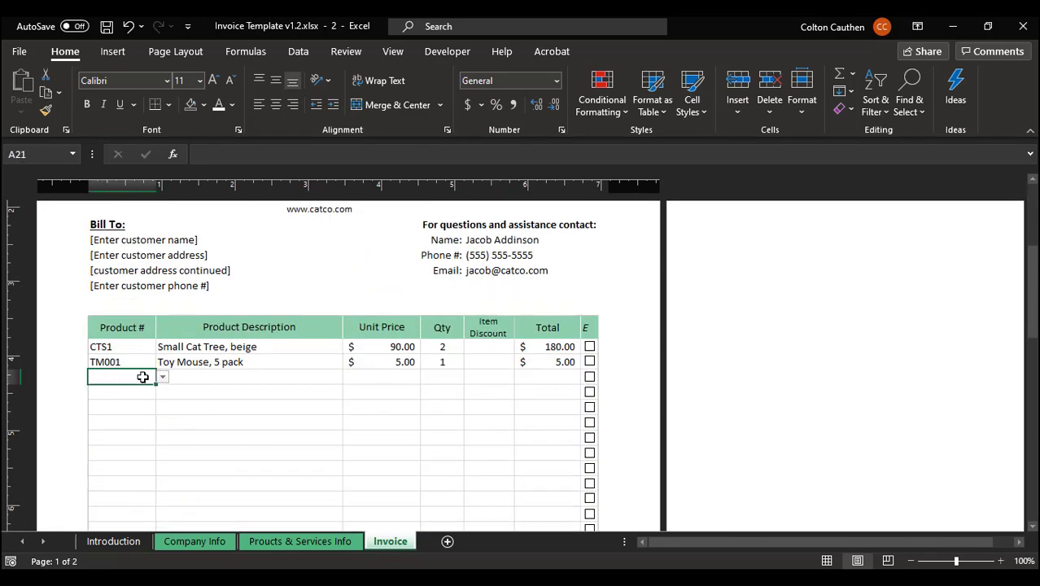
left_click(162, 377)
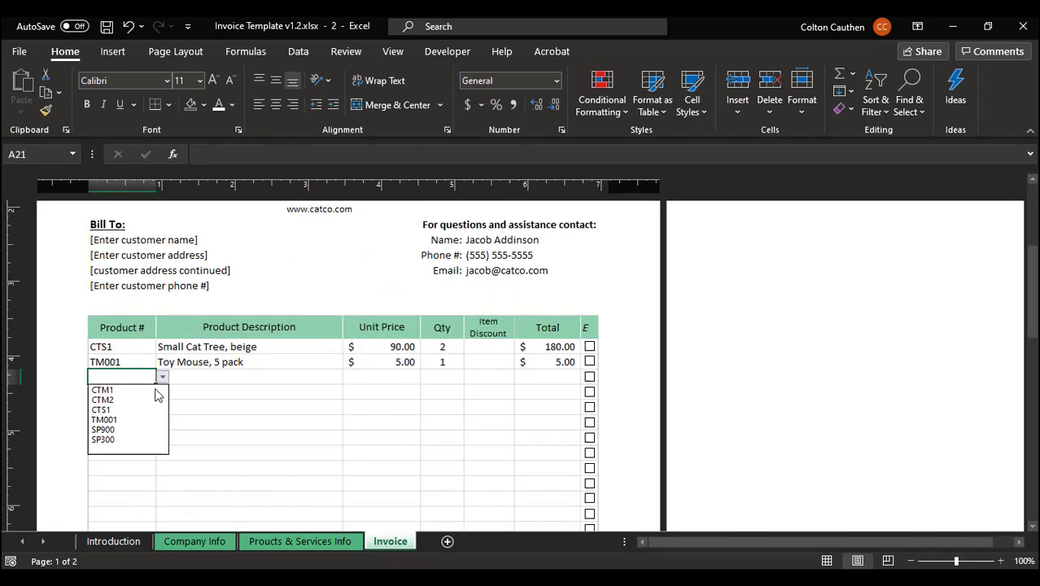
left_click(114, 419)
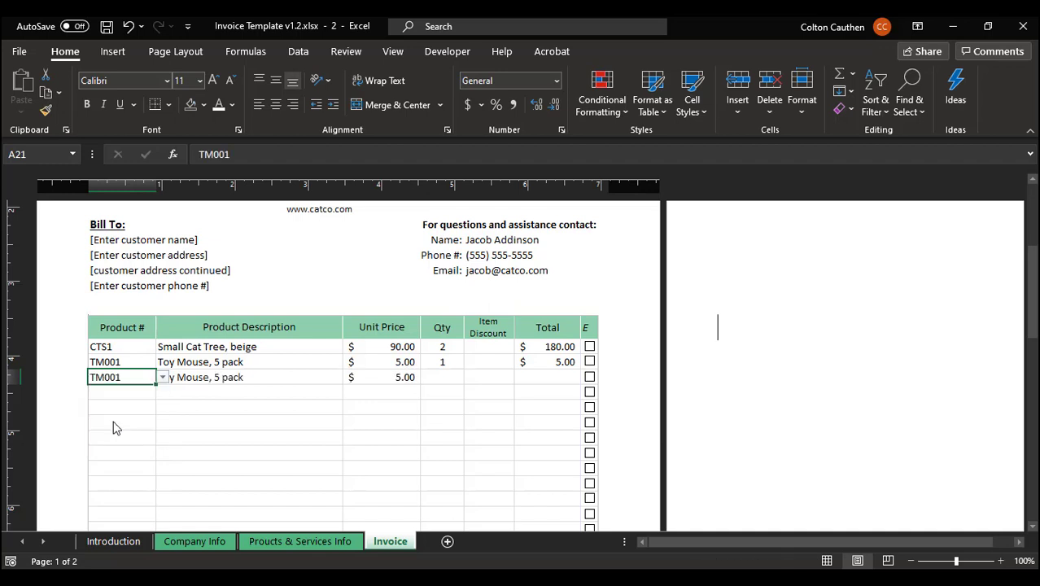
left_click(248, 414)
Change the product in the third item row to SP300
left_click(117, 377)
left_click(162, 378)
left_click(135, 439)
left_click(145, 418)
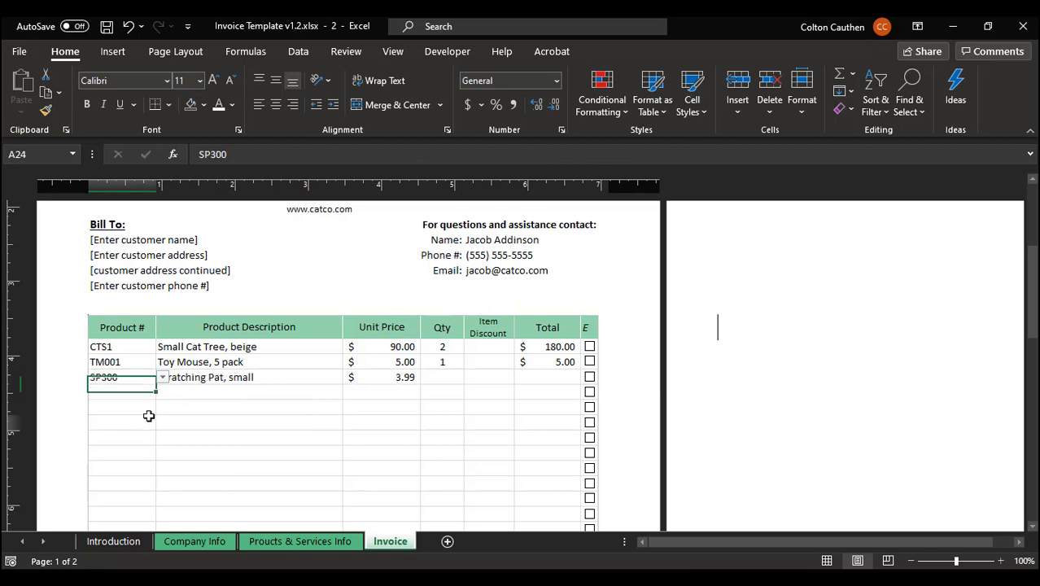
Inspect the SP300 row's unit price formula and the product list with its prices on the Proucts & Services Info sheet
left_click(391, 378)
left_click(327, 539)
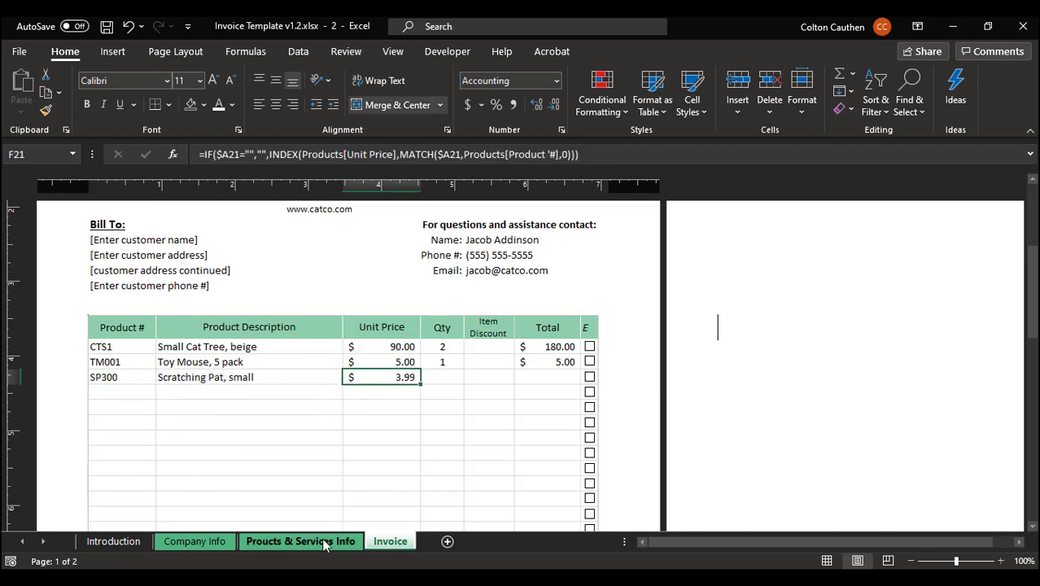
left_click(78, 246)
key("ctrl+a")
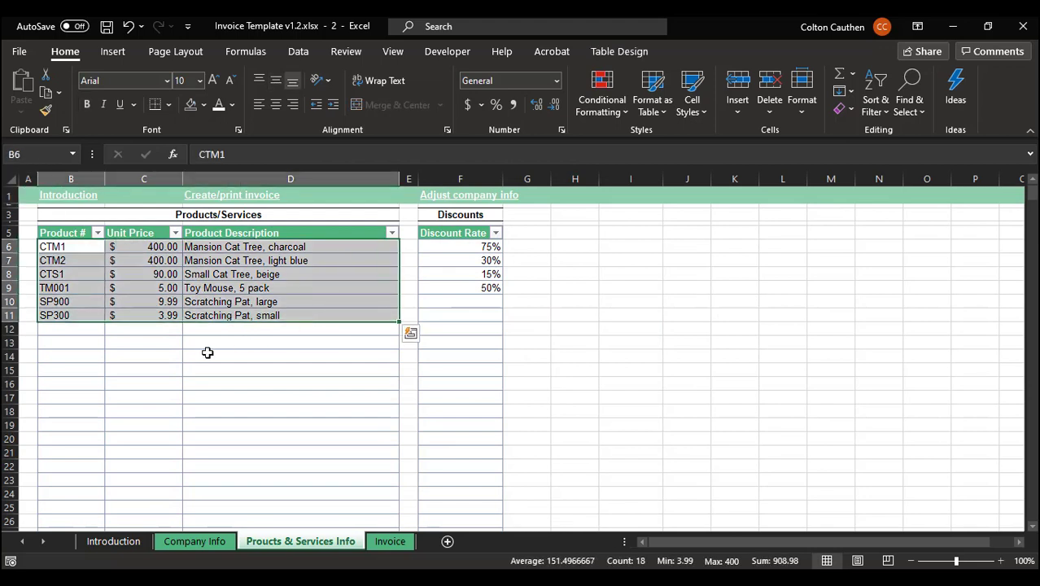
left_click(77, 317)
left_click(69, 327)
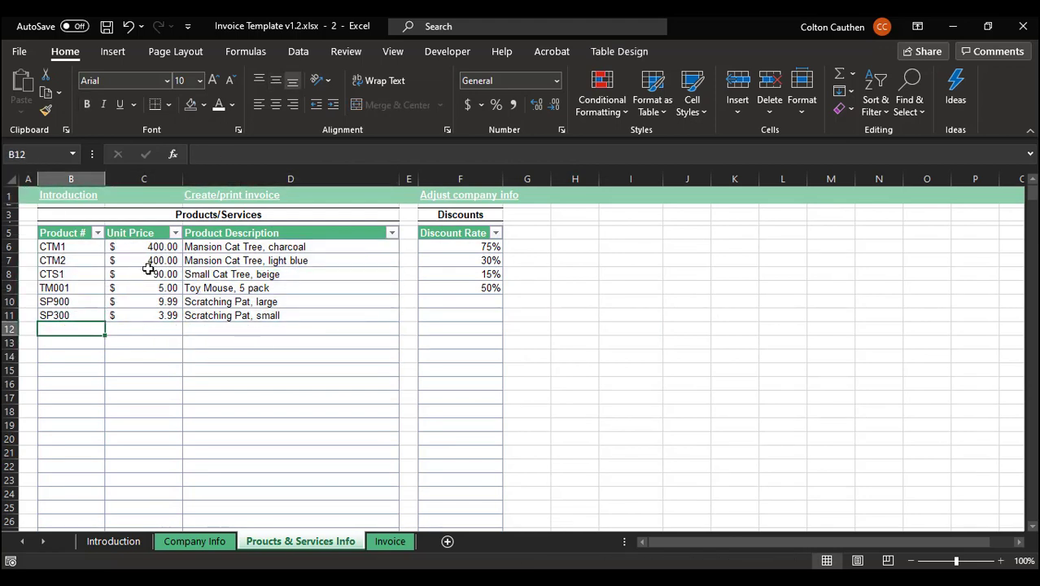
left_click(148, 274)
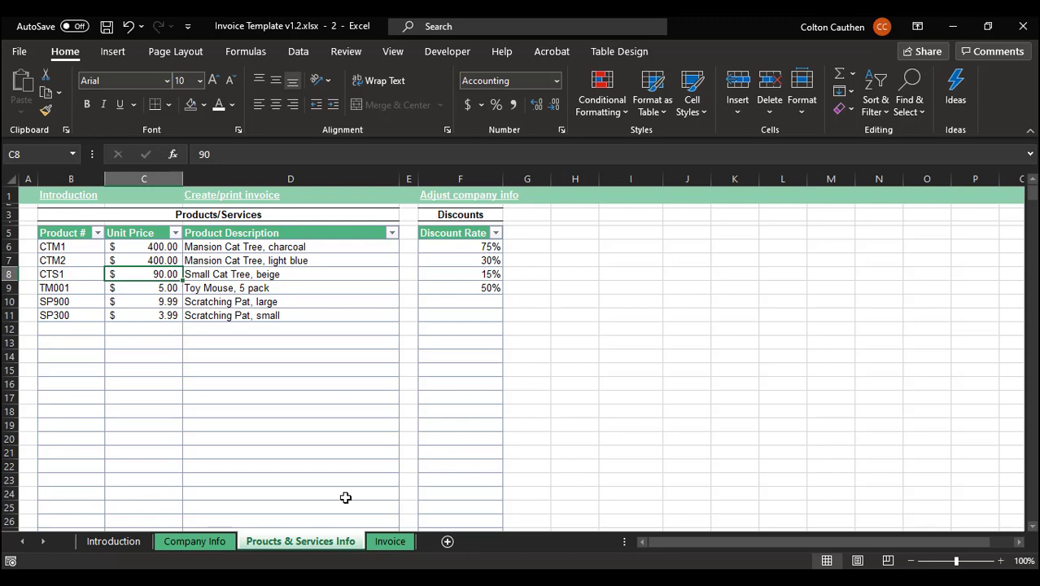
Return to the Invoice sheet and choose product CTM1 in the fourth item row
left_click(390, 542)
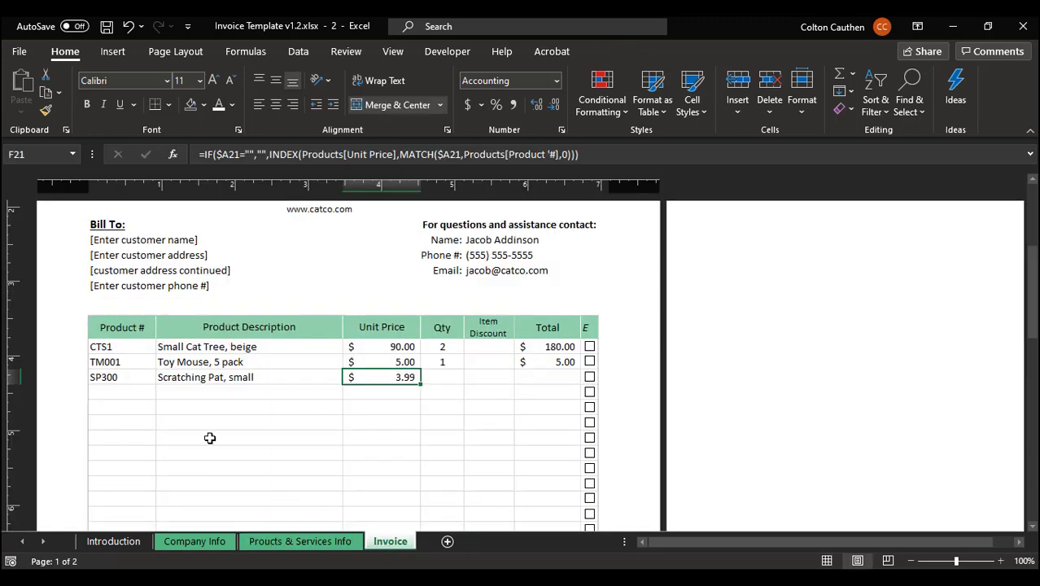
left_click(121, 391)
left_click(162, 393)
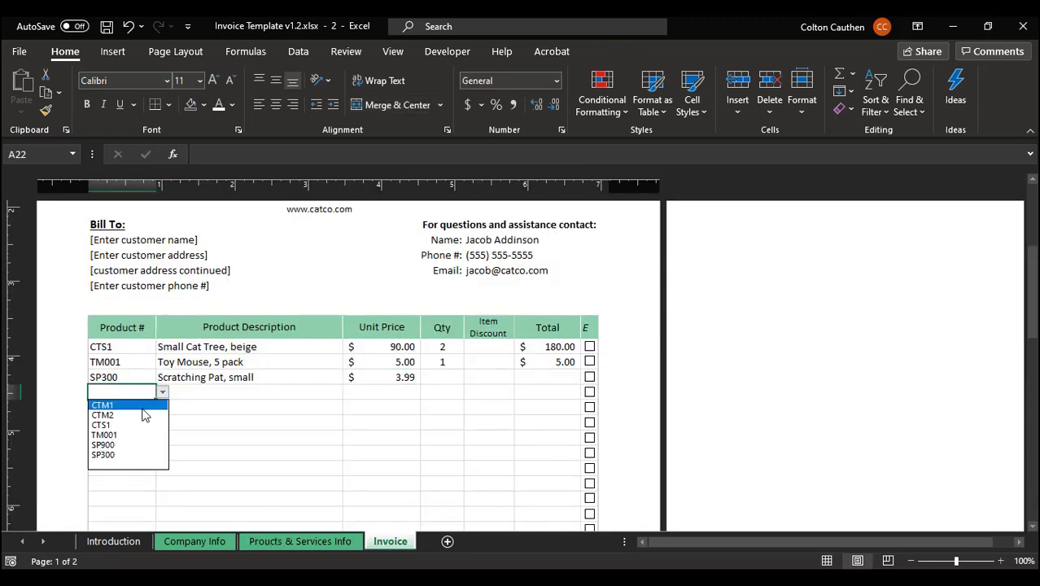
left_click(142, 406)
left_click(232, 408)
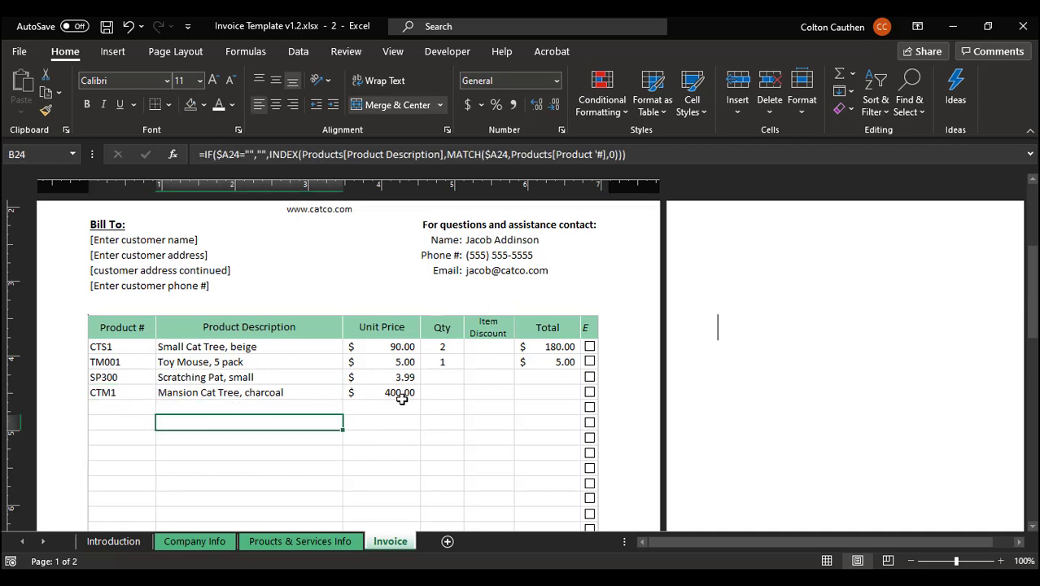
Enter a quantity of 1 for the SP300 item and 3 for the CTM1 item
left_click(446, 379)
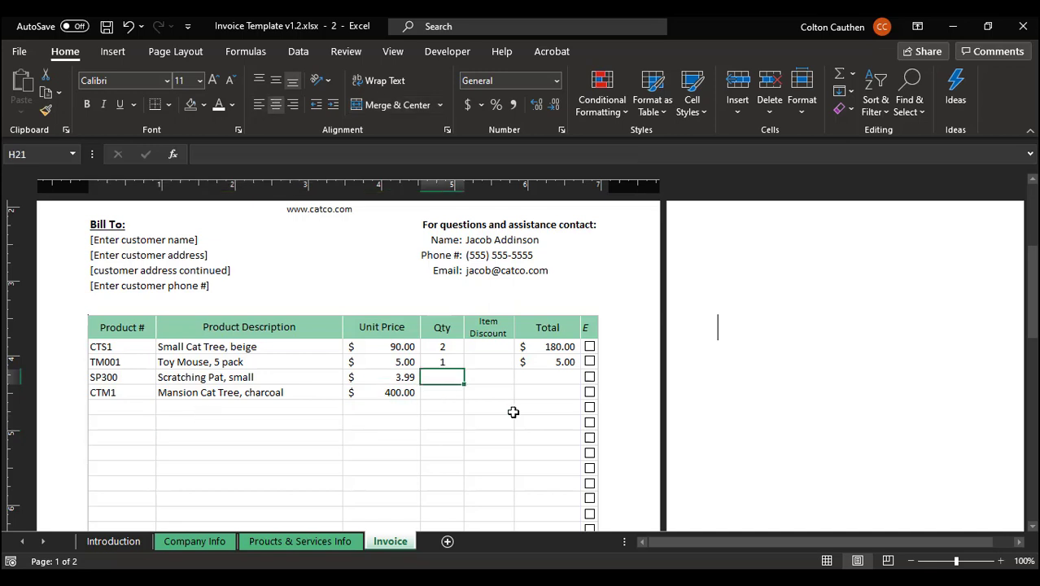
type("1")
key("Return")
type("3")
key("Return")
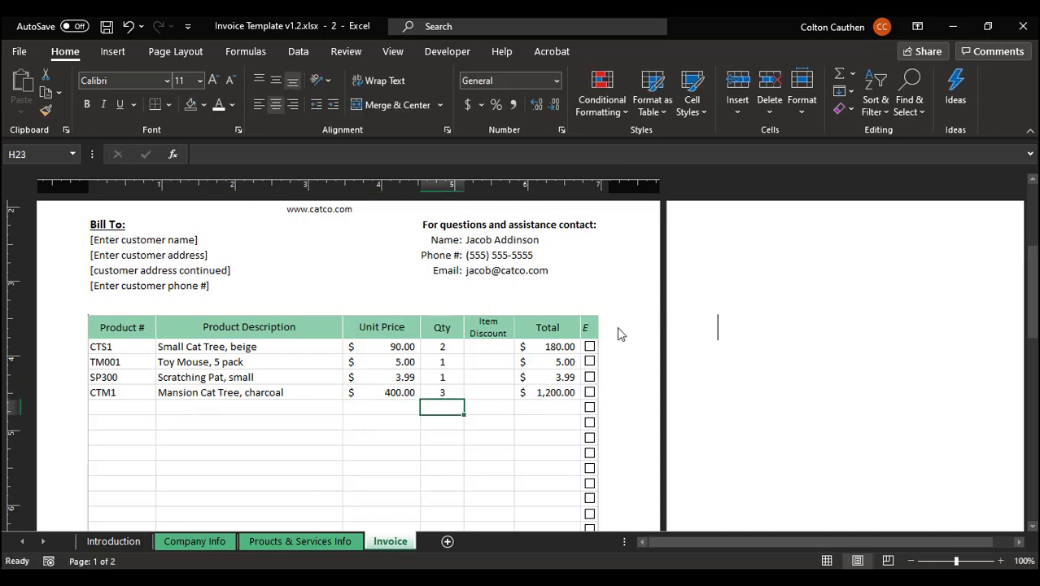
left_click(499, 294)
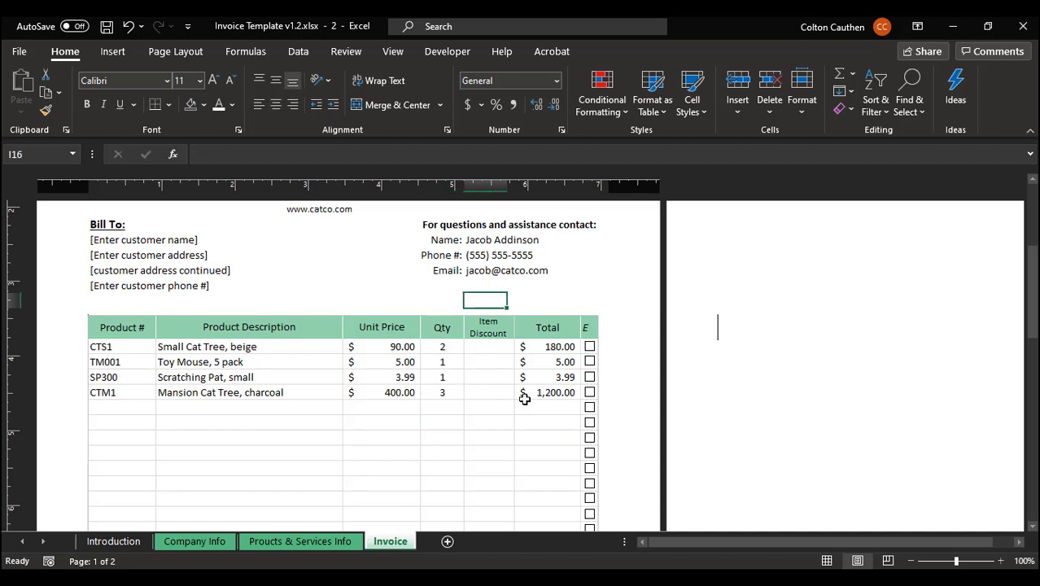
Apply a 15% item discount to the SP300 row
left_click(491, 372)
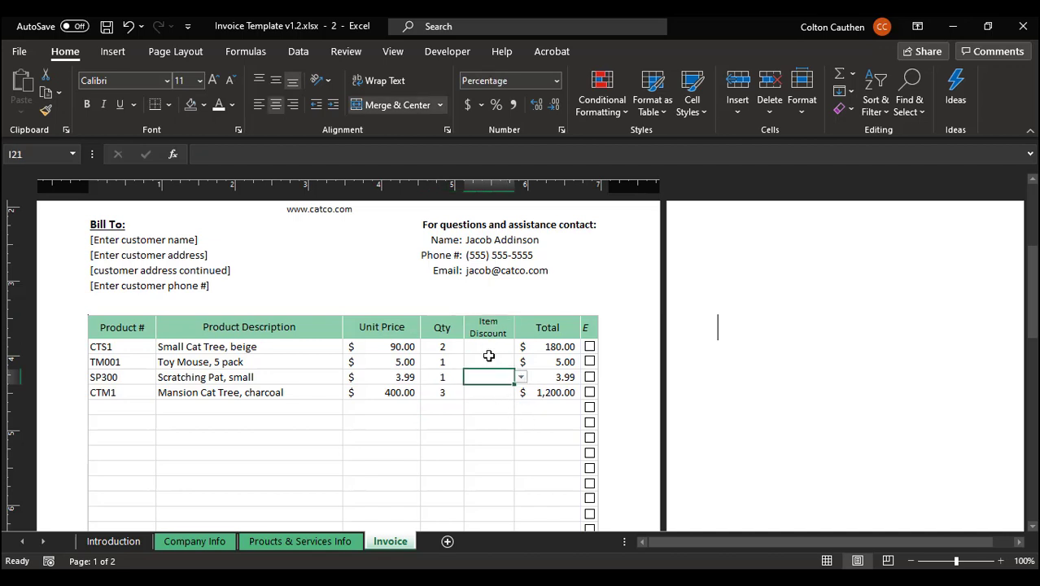
left_click(521, 378)
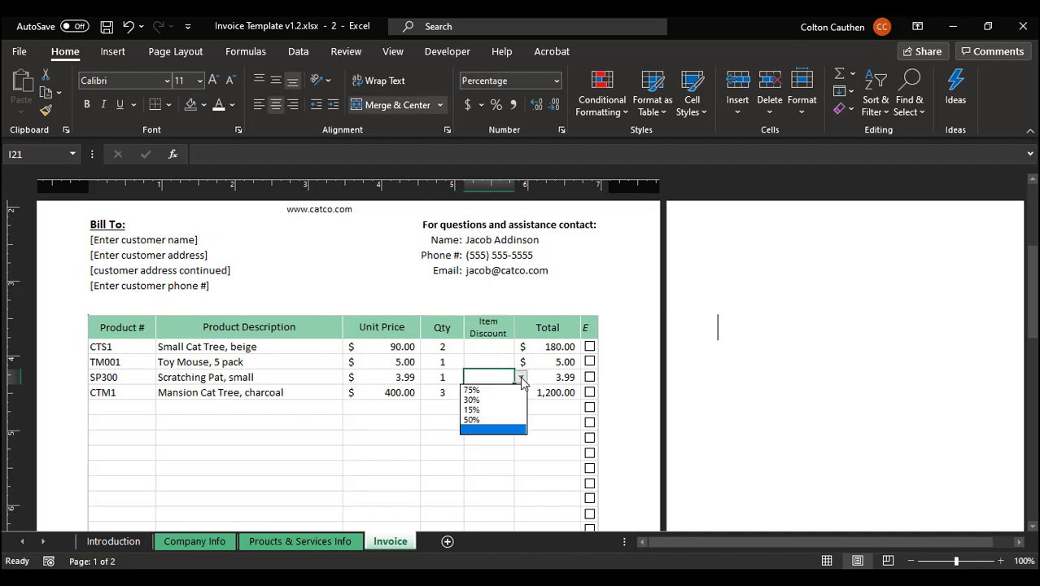
left_click(493, 409)
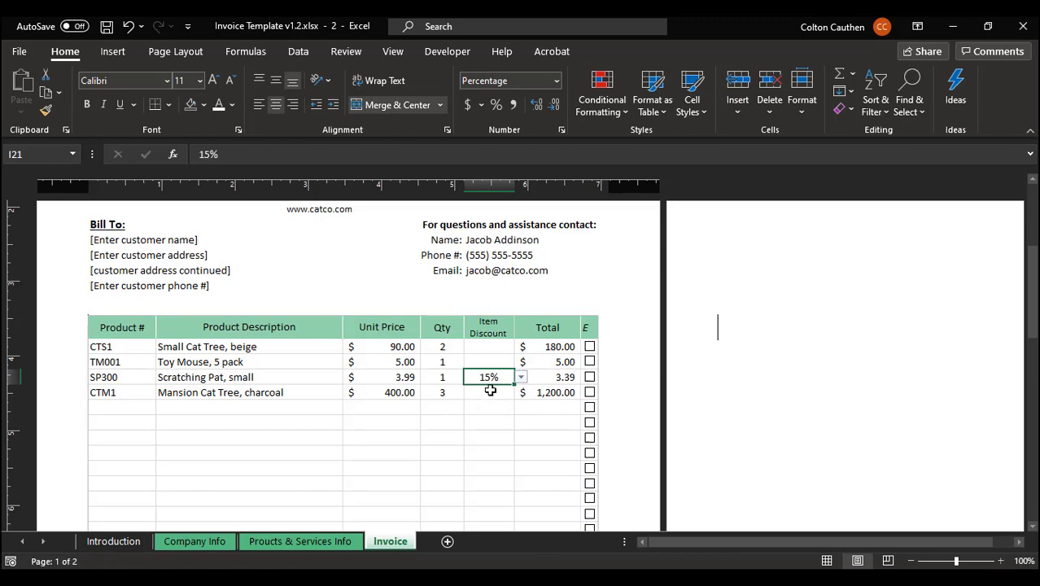
left_click(491, 391)
Mark the CTM1 item as tax exempt and review the invoice totals and the amount due in the header
scroll(518, 425, "down", 8)
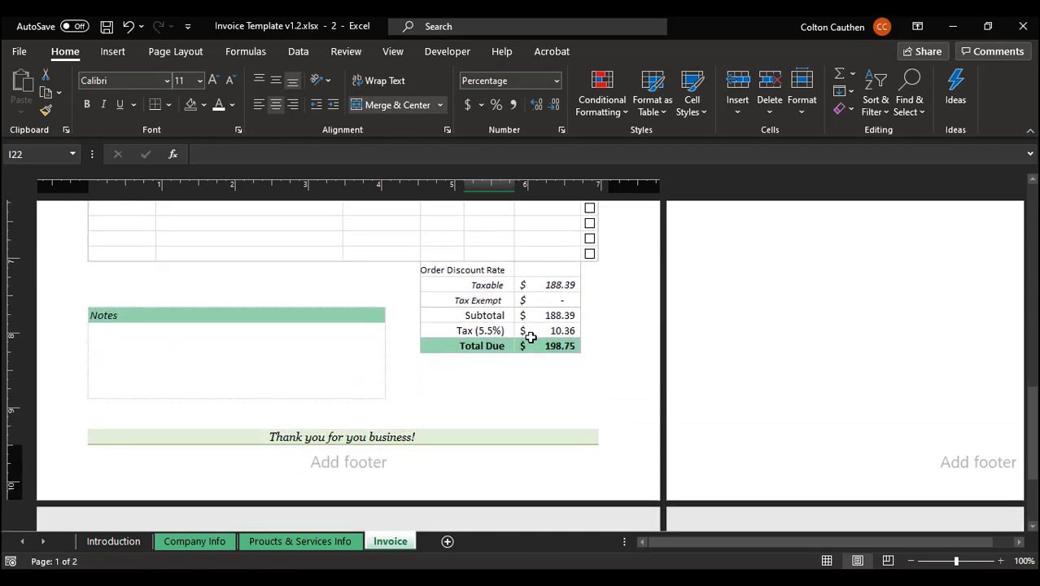
scroll(530, 338, "up", 8)
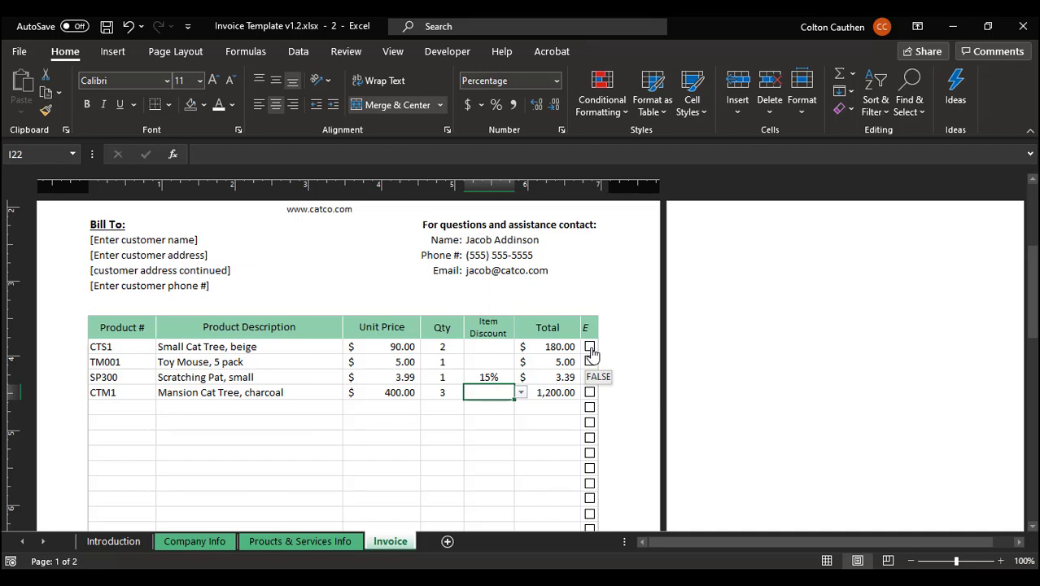
left_click(590, 393)
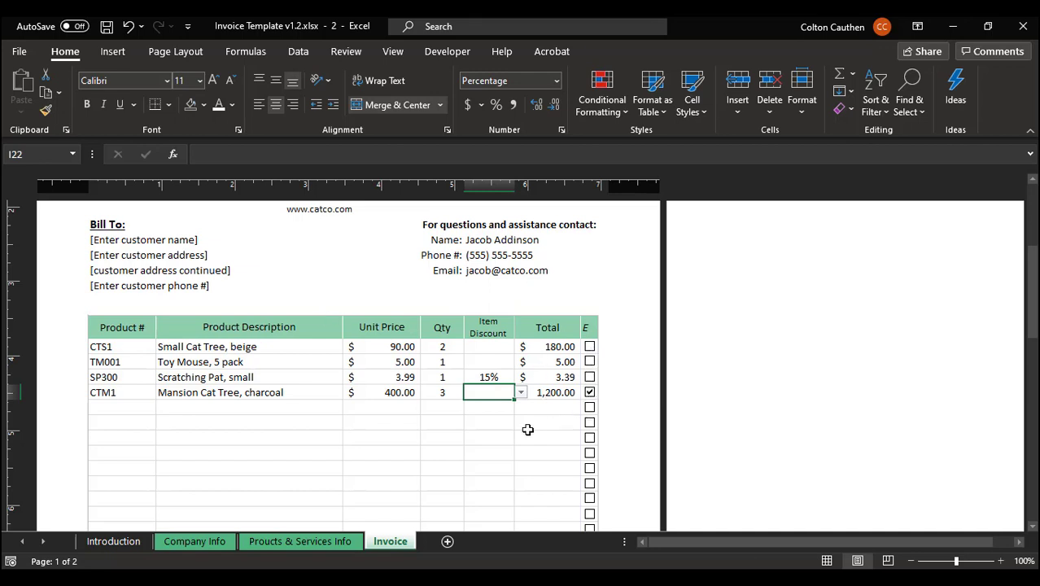
scroll(530, 428, "down", 5)
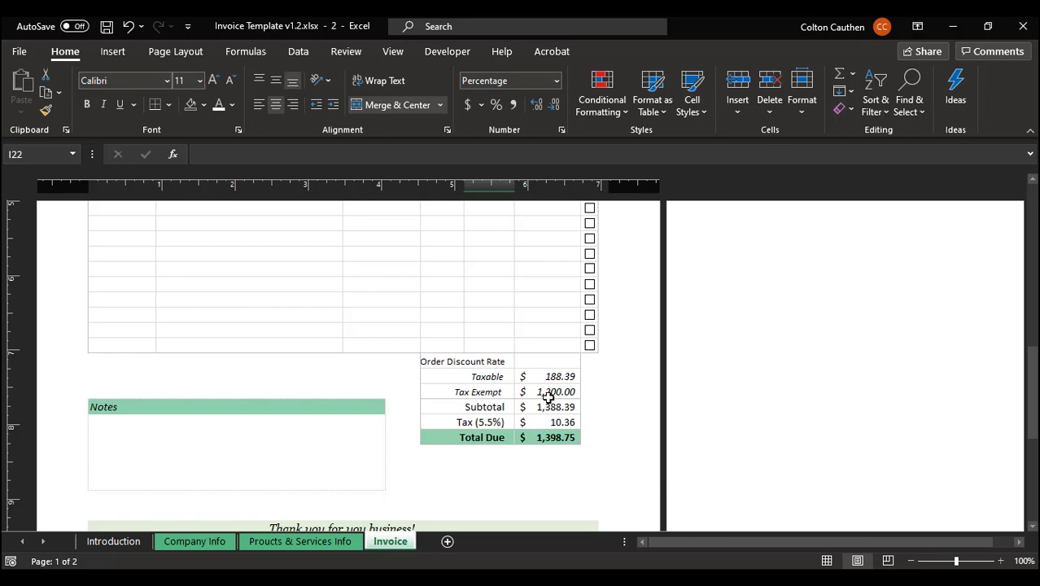
scroll(546, 425, "down", 1)
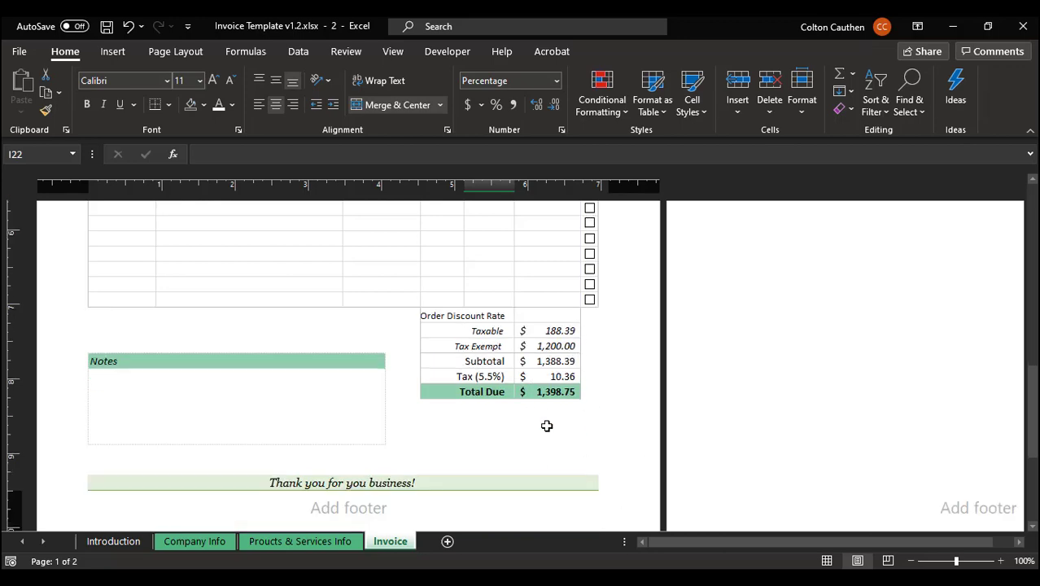
scroll(542, 431, "up", 7)
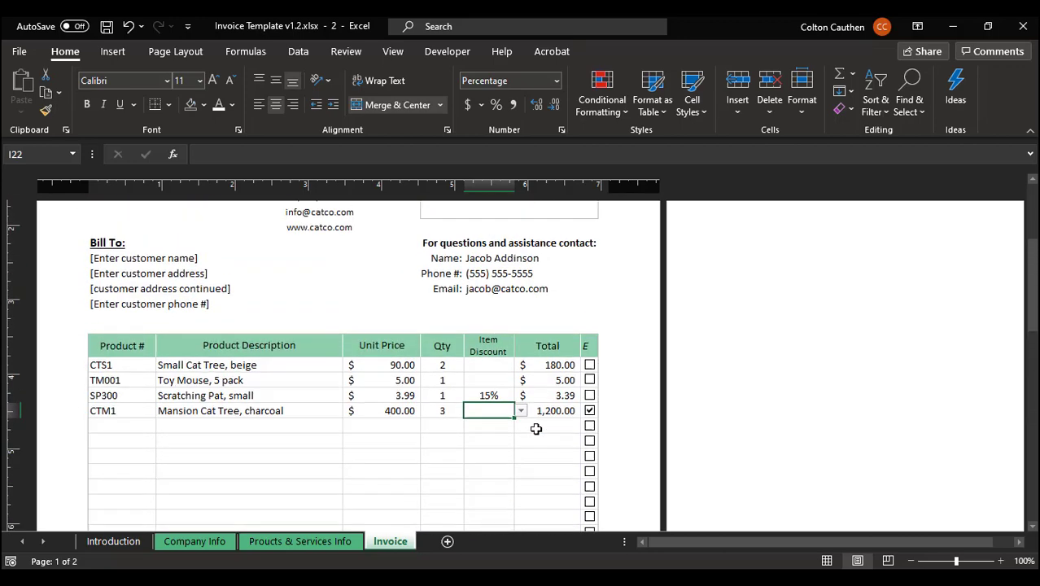
scroll(448, 397, "up", 3)
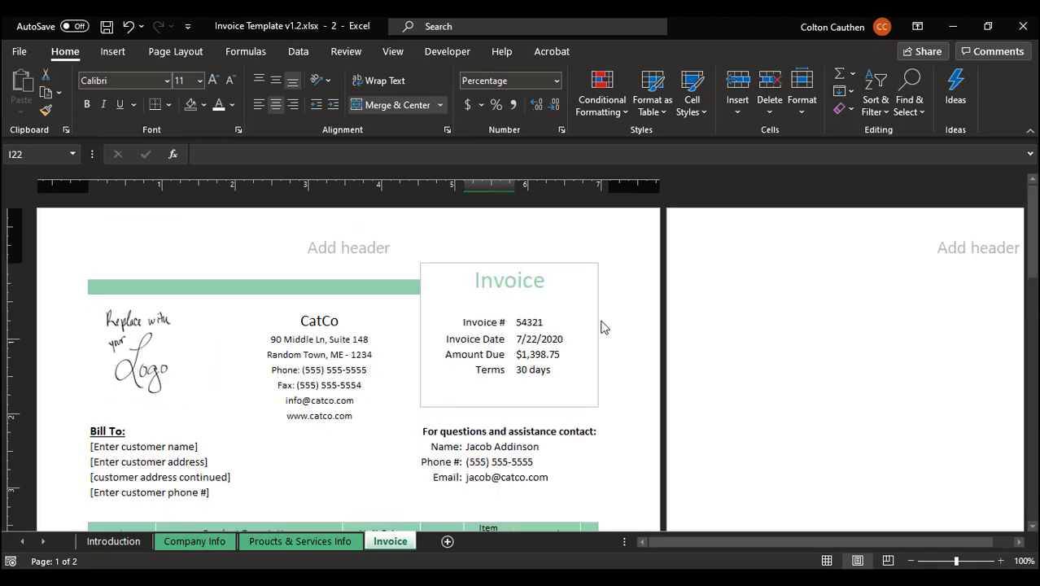
Set the invoice color to Blue on the Company Info sheet and review the recolored Invoice sheet
left_click(209, 546)
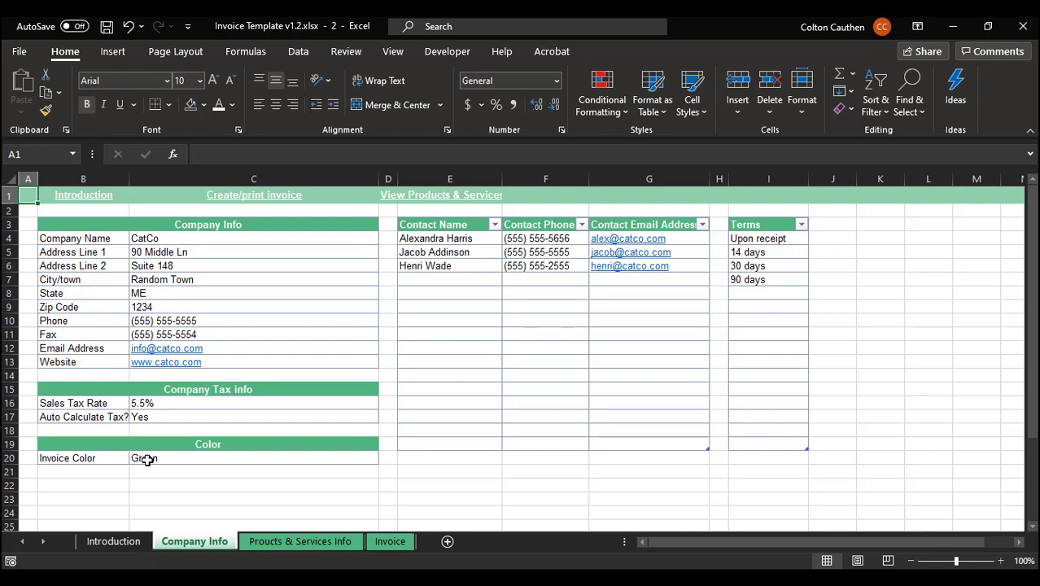
left_click(147, 460)
left_click(385, 459)
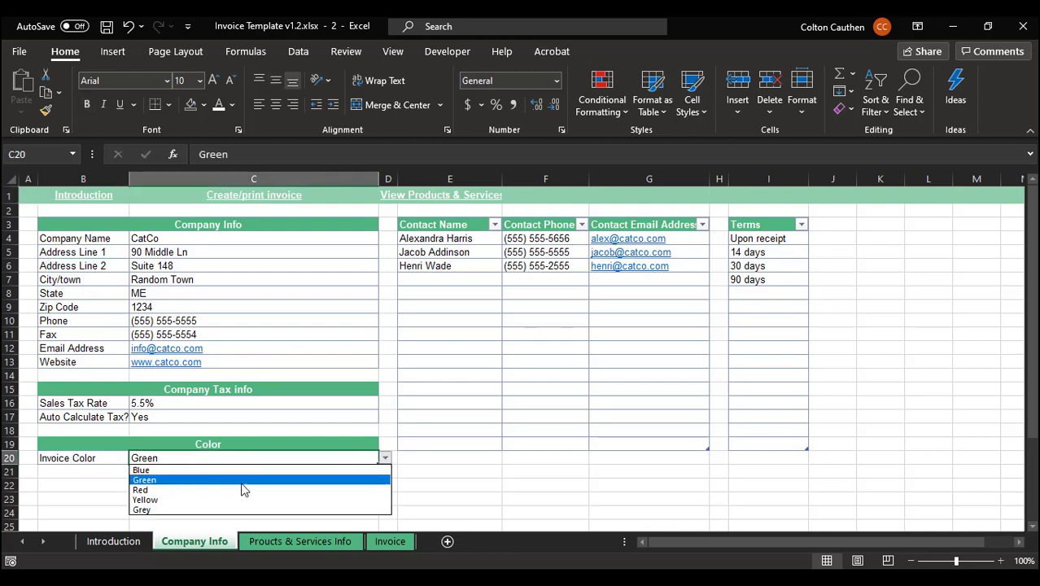
left_click(233, 472)
left_click(390, 542)
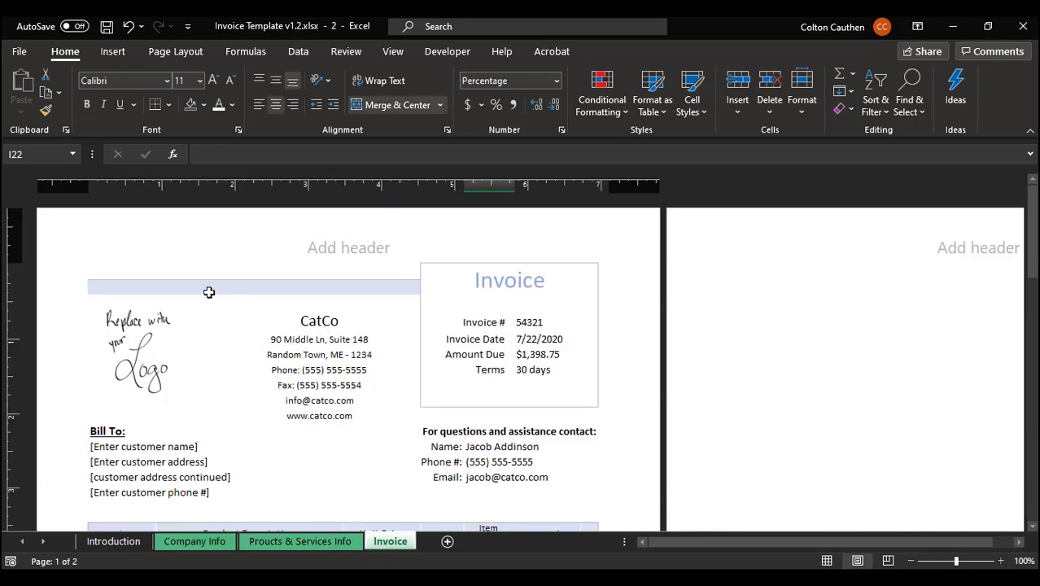
scroll(424, 328, "down", 4)
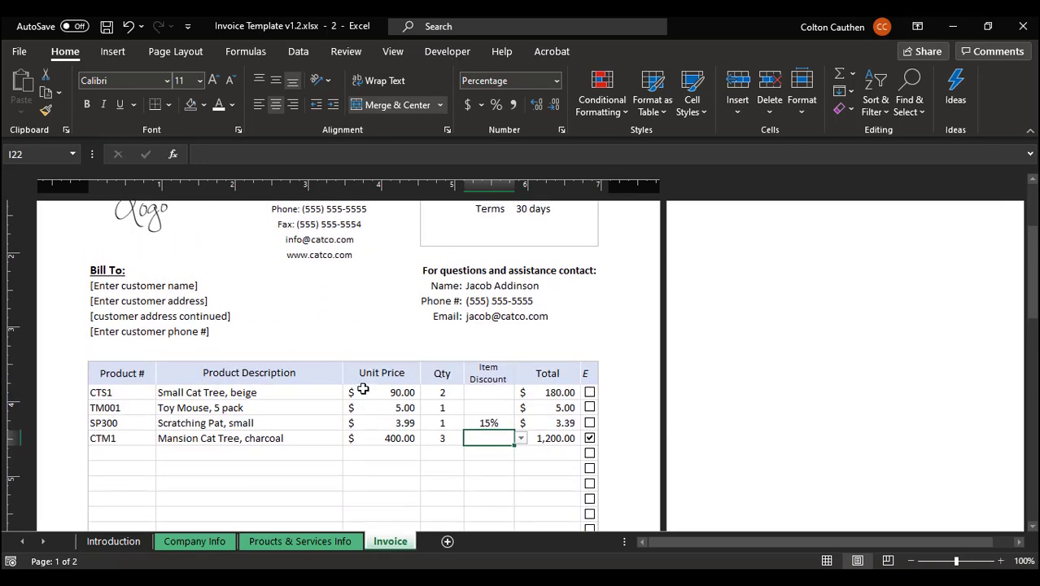